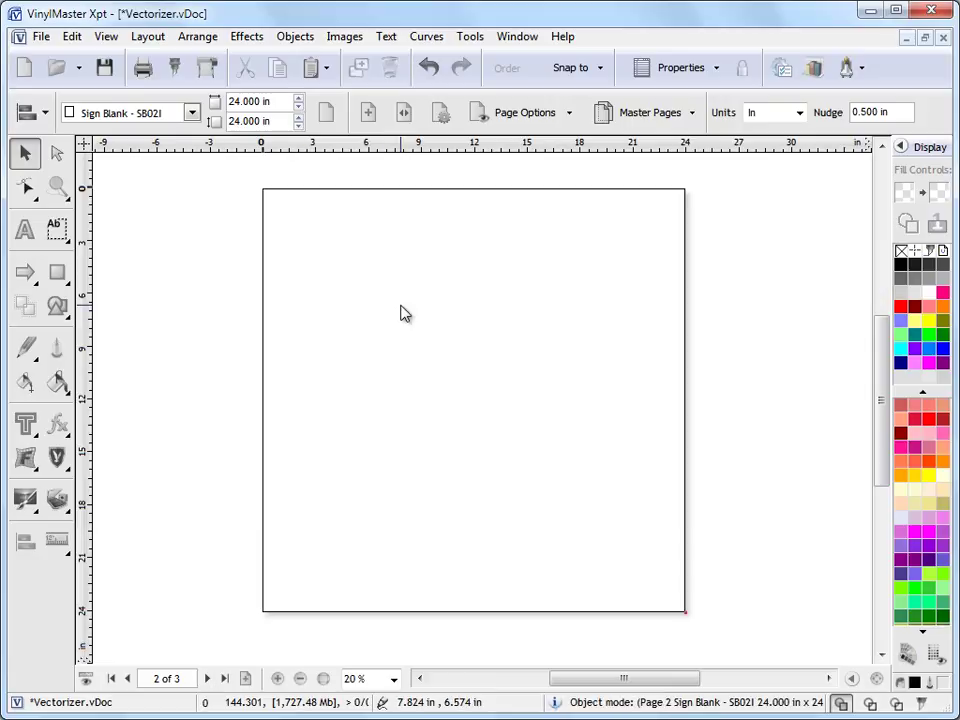
Step: Insert the image Imperial Coffee.JPG from the Images folder and place it on the page at about 16.8 by 21.5 in
{"action": "left_click", "coordinate": [345, 37]}
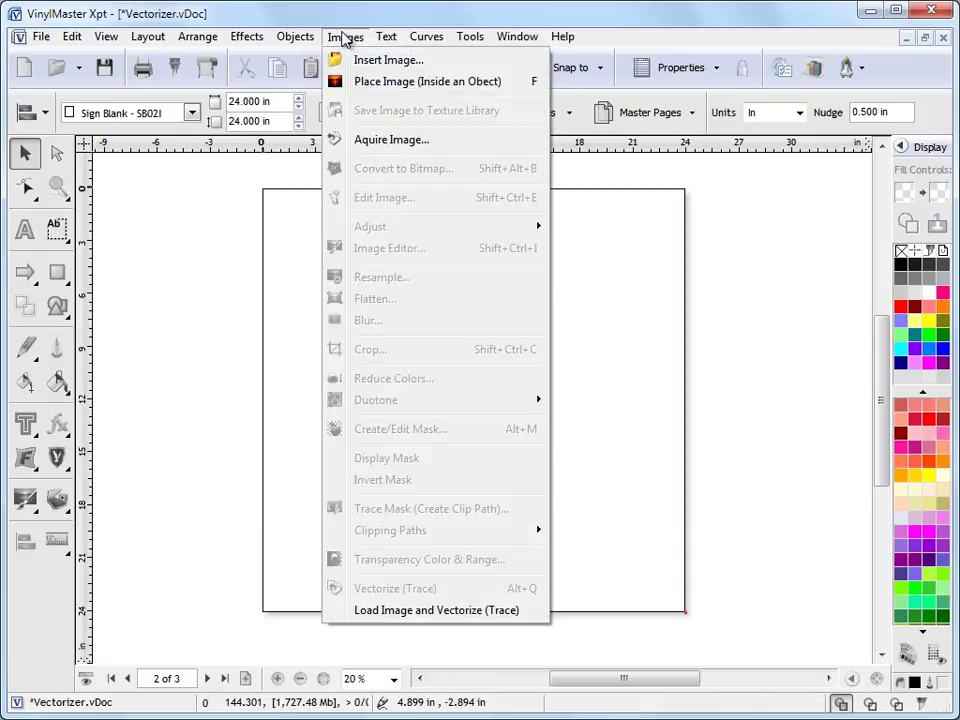
{"action": "left_click", "coordinate": [388, 62]}
{"action": "left_click", "coordinate": [934, 420]}
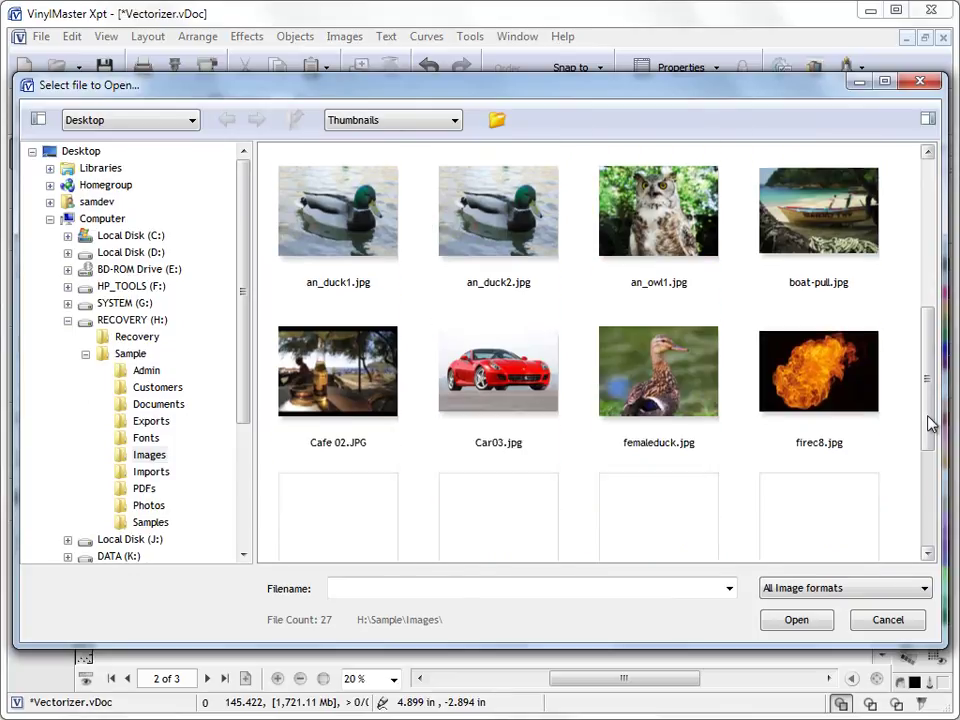
{"action": "left_click", "coordinate": [347, 395]}
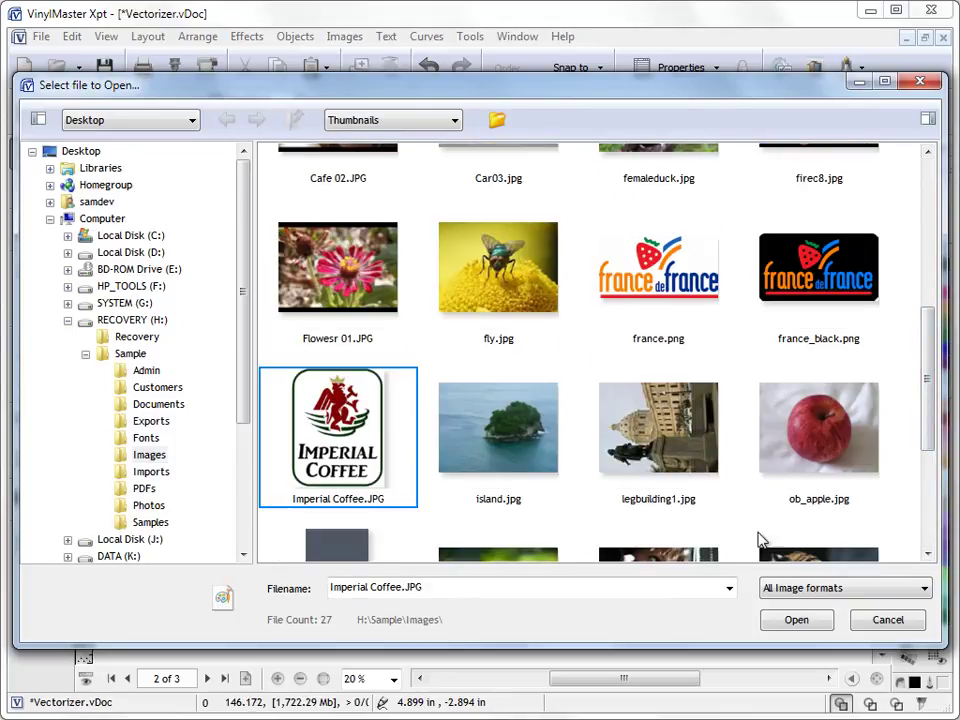
{"action": "left_click", "coordinate": [797, 620]}
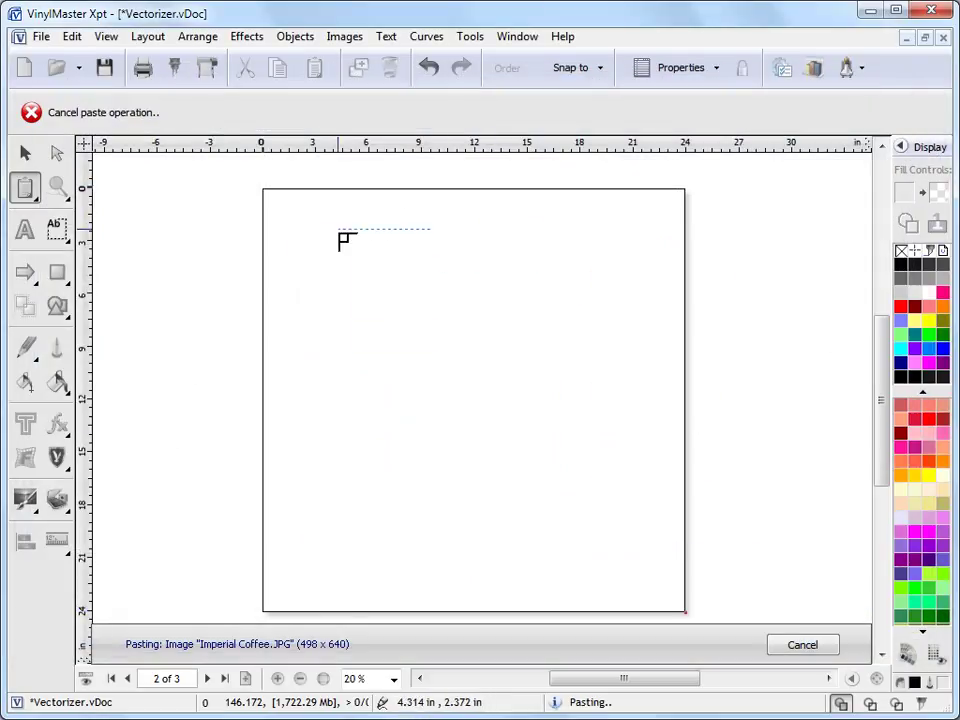
{"action": "left_click_drag", "start_coordinate": [336, 205], "coordinate": [752, 585]}
{"action": "left_click_drag", "start_coordinate": [482, 388], "coordinate": [480, 395]}
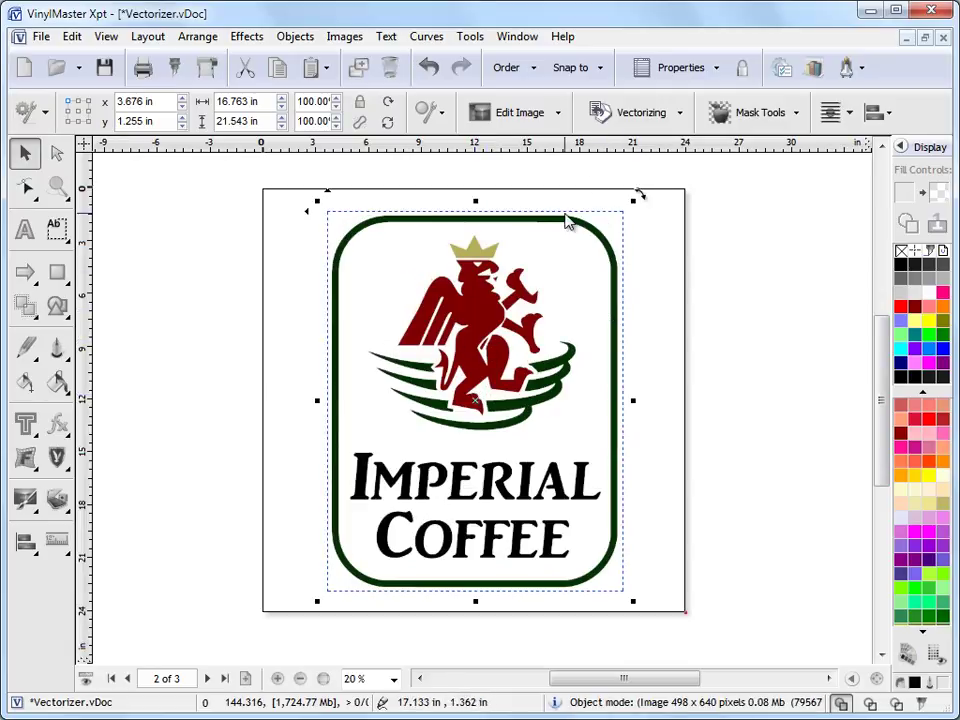
Step: Open the placed logo image for vectorizing (tracing)
{"action": "left_click", "coordinate": [635, 115]}
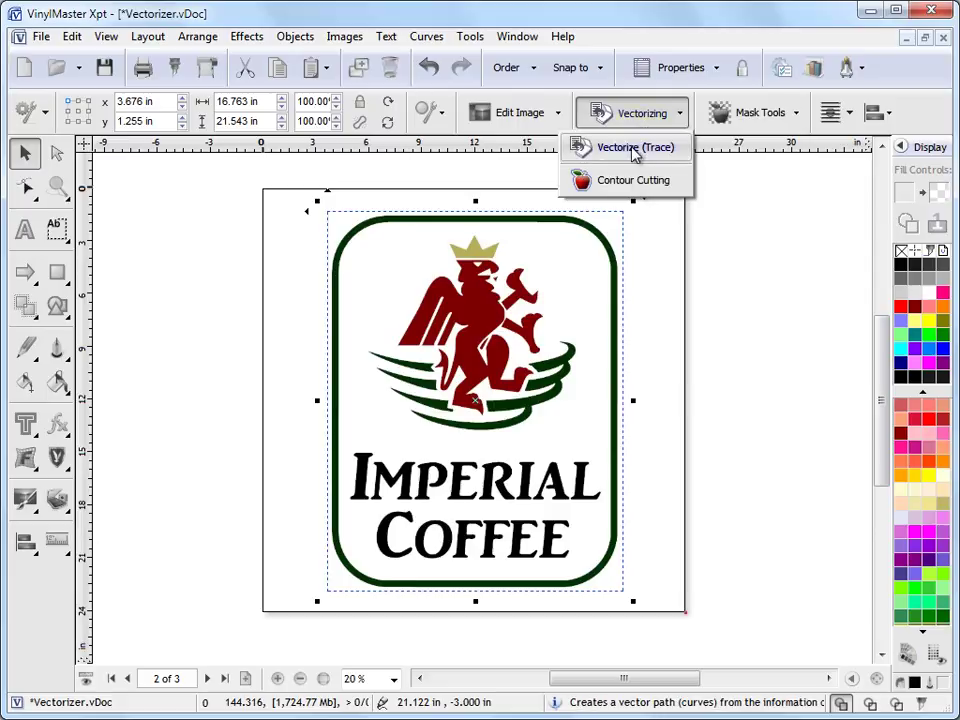
{"action": "left_click", "coordinate": [66, 504]}
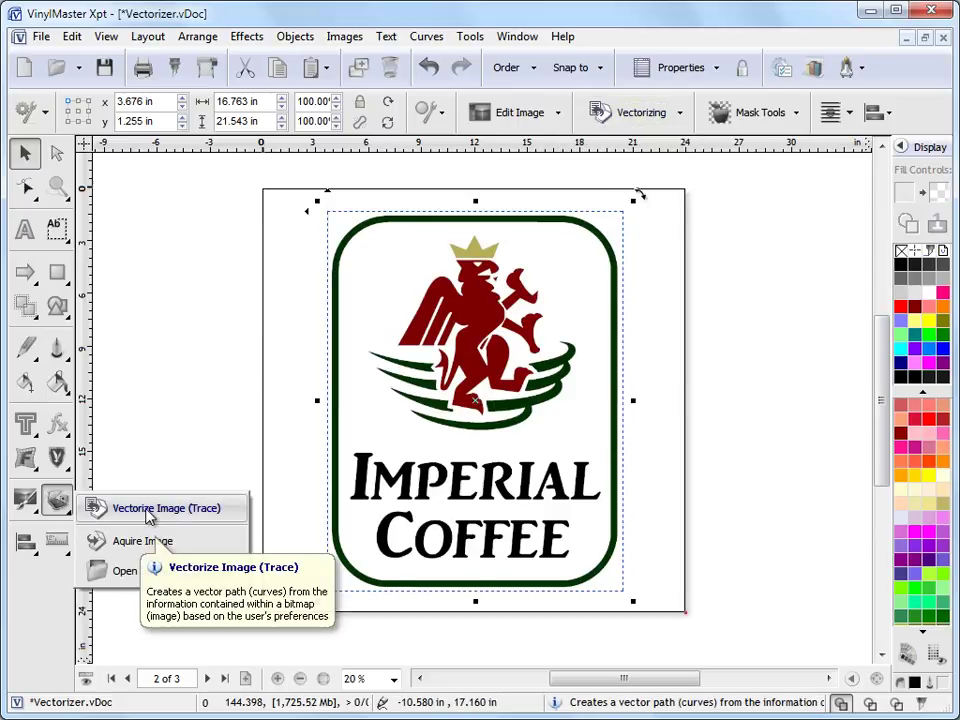
{"action": "left_click", "coordinate": [148, 512]}
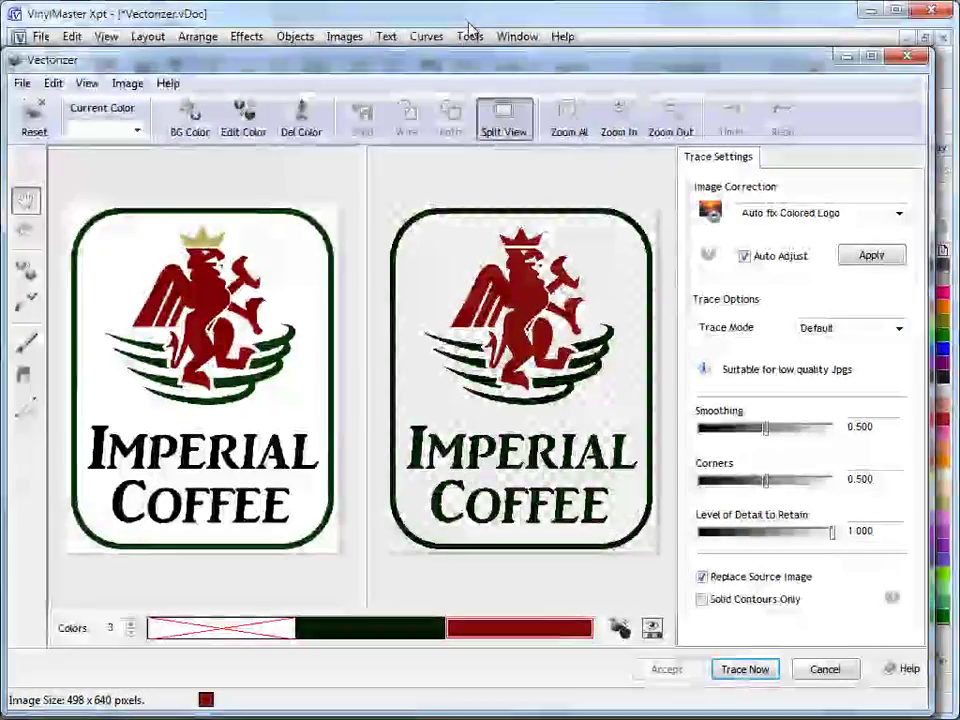
{"action": "left_click_drag", "start_coordinate": [470, 59], "coordinate": [484, 41]}
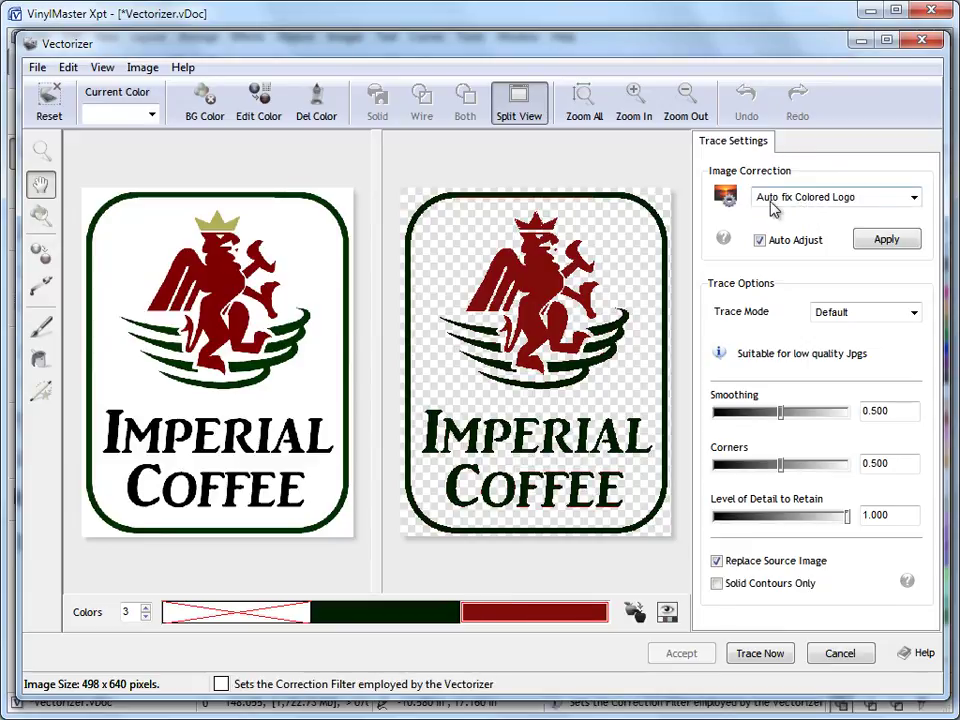
Step: Choose Auto fix Colored Logo as the image correction filter
{"action": "left_click", "coordinate": [838, 205]}
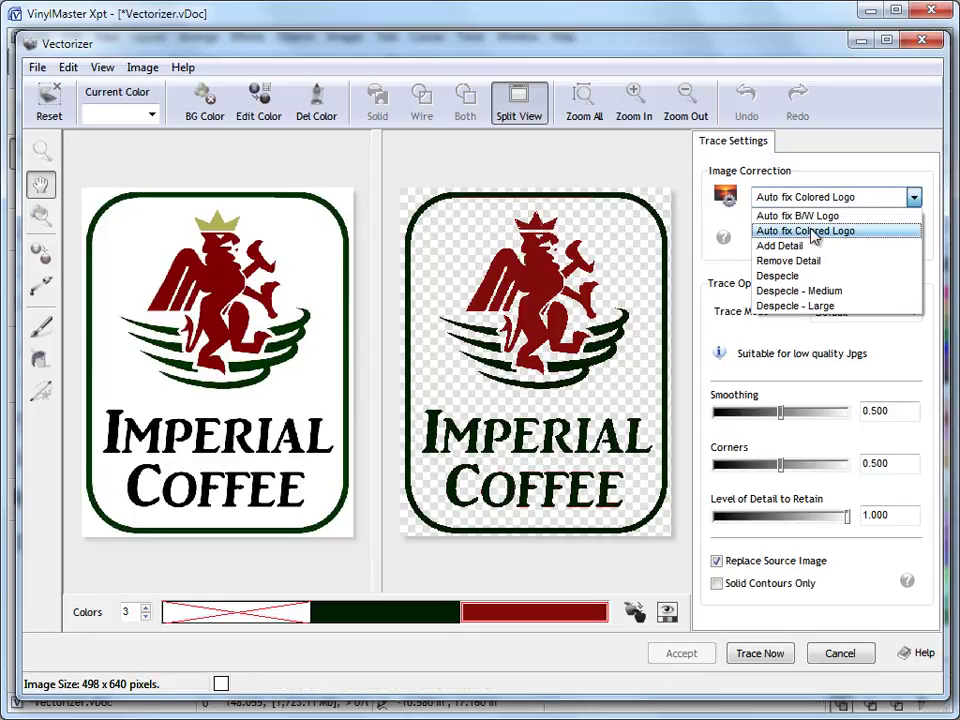
{"action": "left_click", "coordinate": [813, 232]}
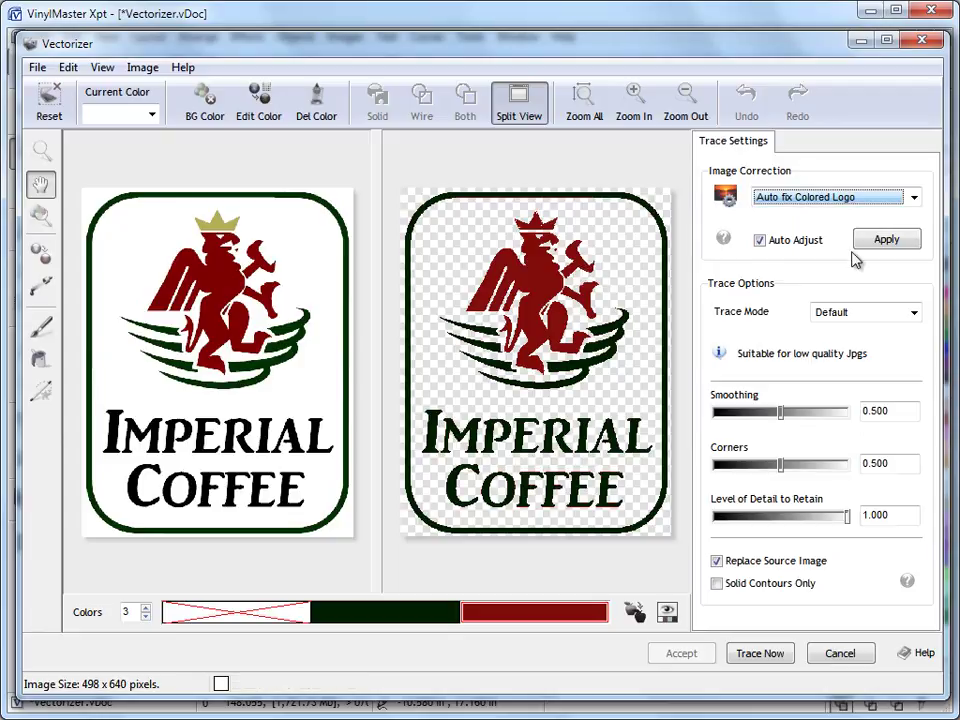
{"action": "left_click", "coordinate": [830, 197]}
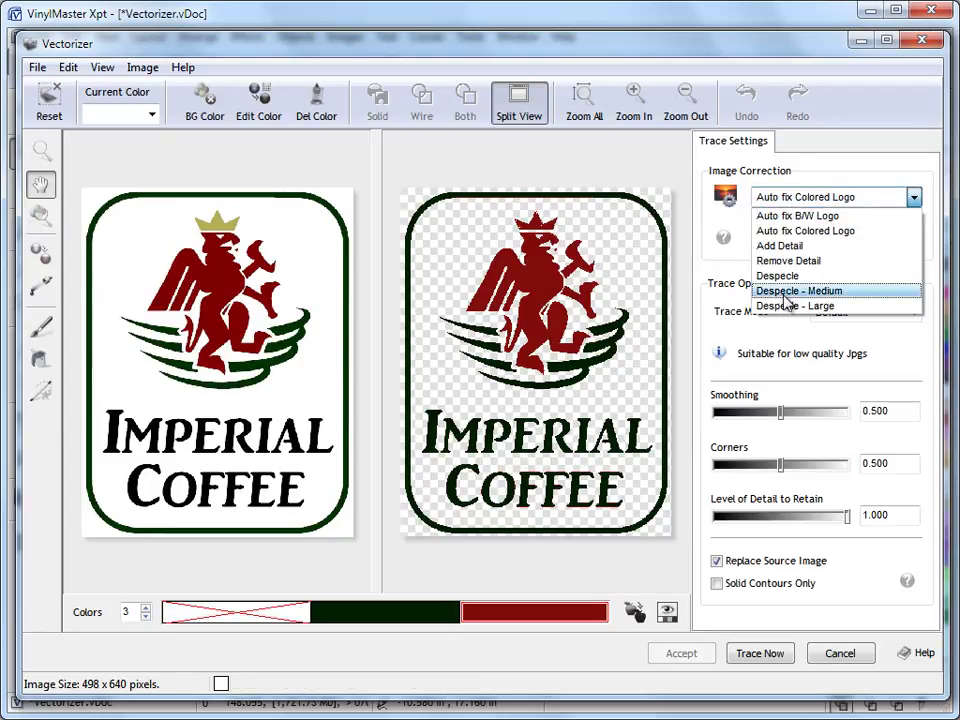
{"action": "left_click", "coordinate": [703, 270]}
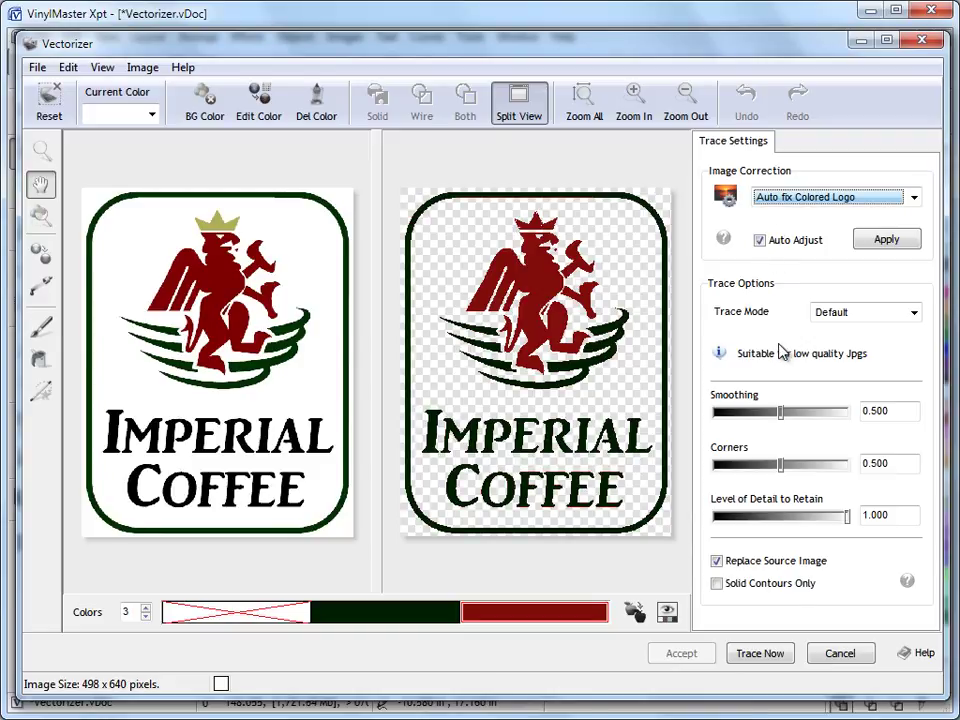
Step: Set the trace mode to Logo after trying the Text mode
{"action": "left_click", "coordinate": [857, 311]}
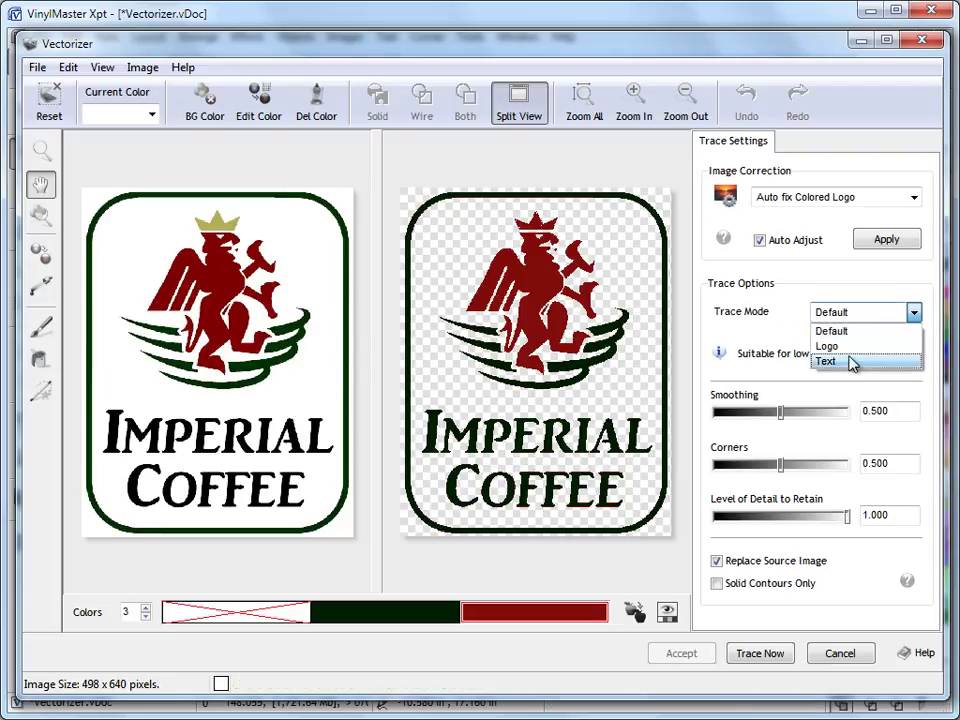
{"action": "left_click", "coordinate": [802, 343]}
{"action": "left_click", "coordinate": [825, 314]}
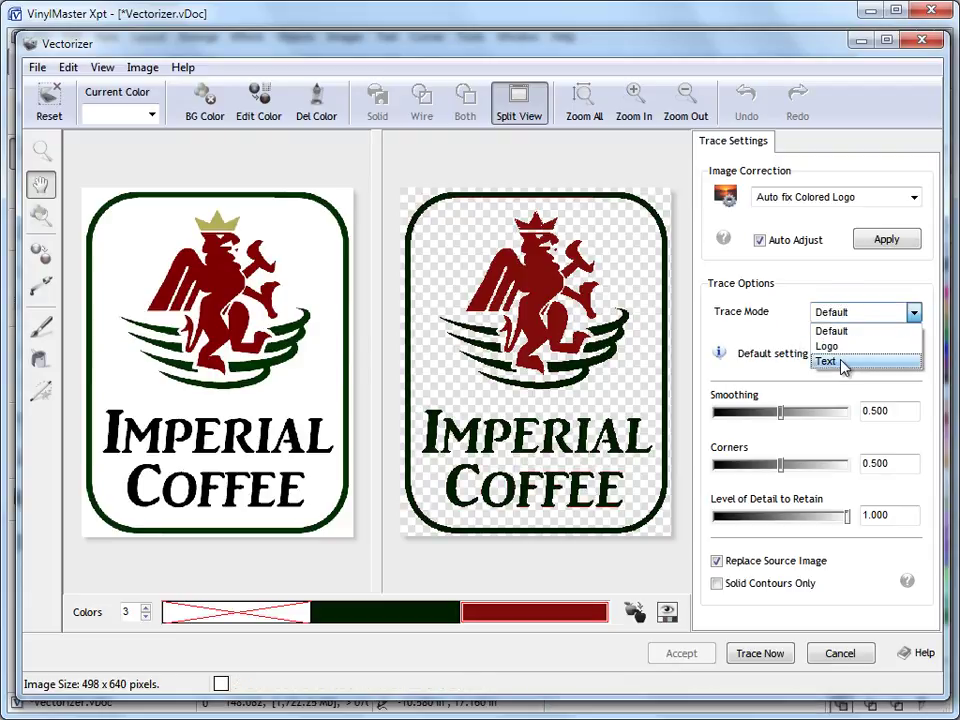
{"action": "left_click", "coordinate": [847, 363]}
{"action": "left_click", "coordinate": [825, 312]}
{"action": "left_click", "coordinate": [855, 347]}
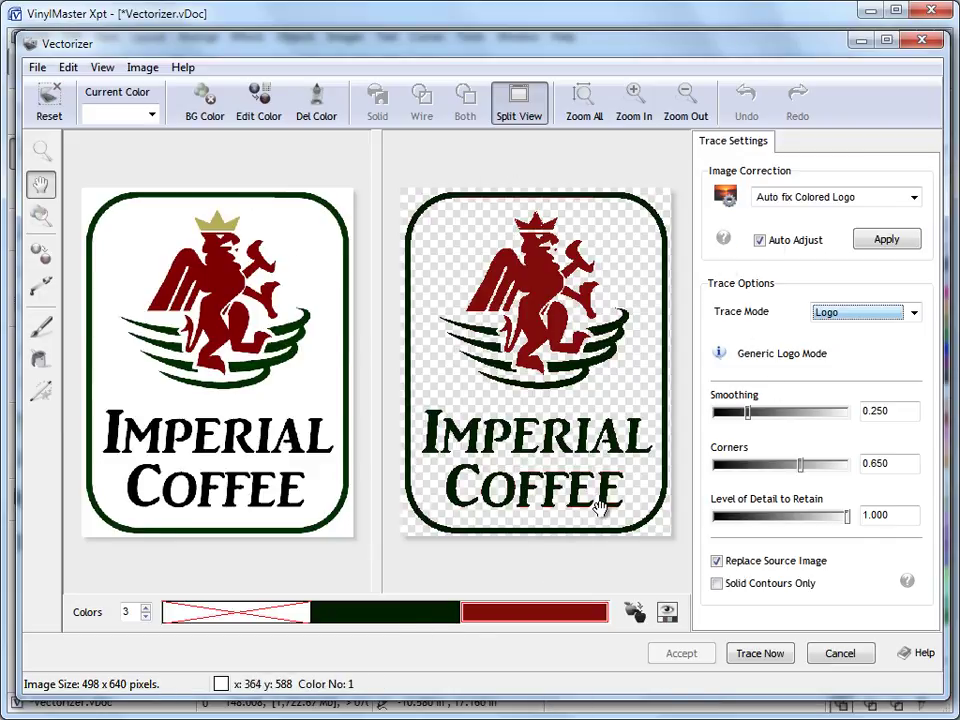
Step: Set the number of colors to trace to 6
{"action": "left_click", "coordinate": [146, 609]}
{"action": "left_click", "coordinate": [146, 609]}
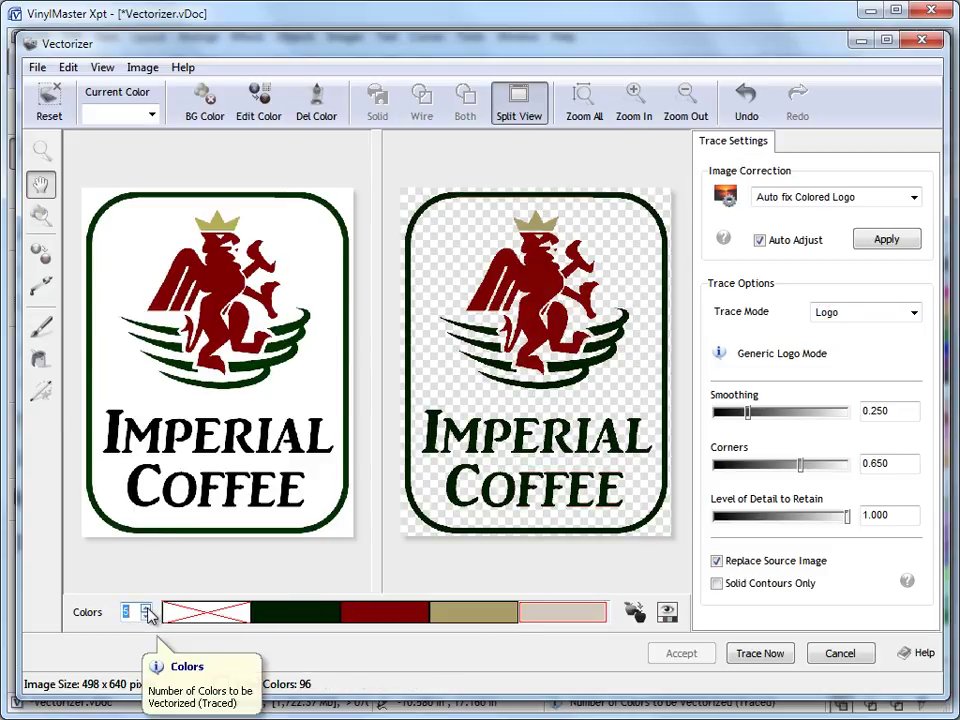
{"action": "left_click", "coordinate": [146, 609]}
{"action": "left_click", "coordinate": [146, 609]}
{"action": "left_click", "coordinate": [147, 618]}
{"action": "left_click", "coordinate": [146, 617]}
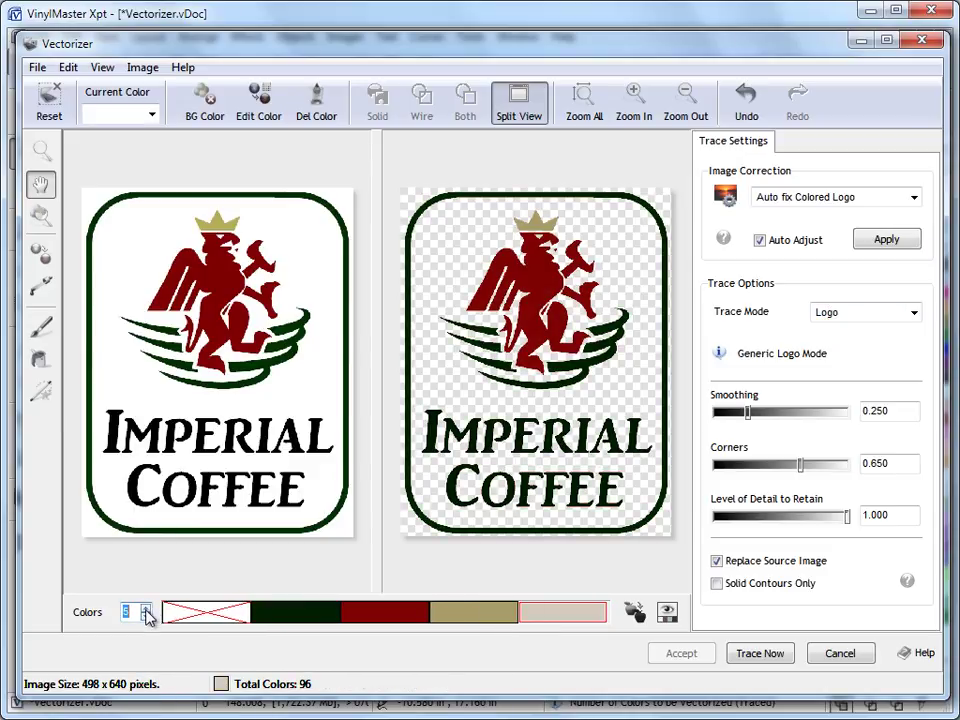
{"action": "left_click", "coordinate": [147, 609]}
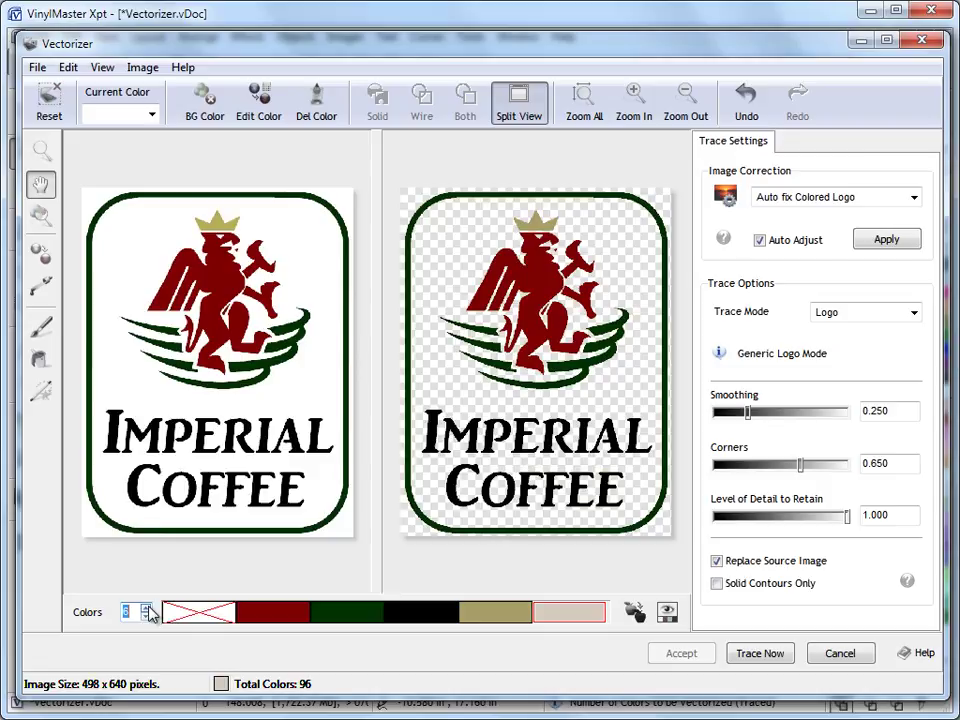
Step: Include the white background in the trace and exclude it again, and exclude and restore the crown's tan color
{"action": "left_click", "coordinate": [208, 616]}
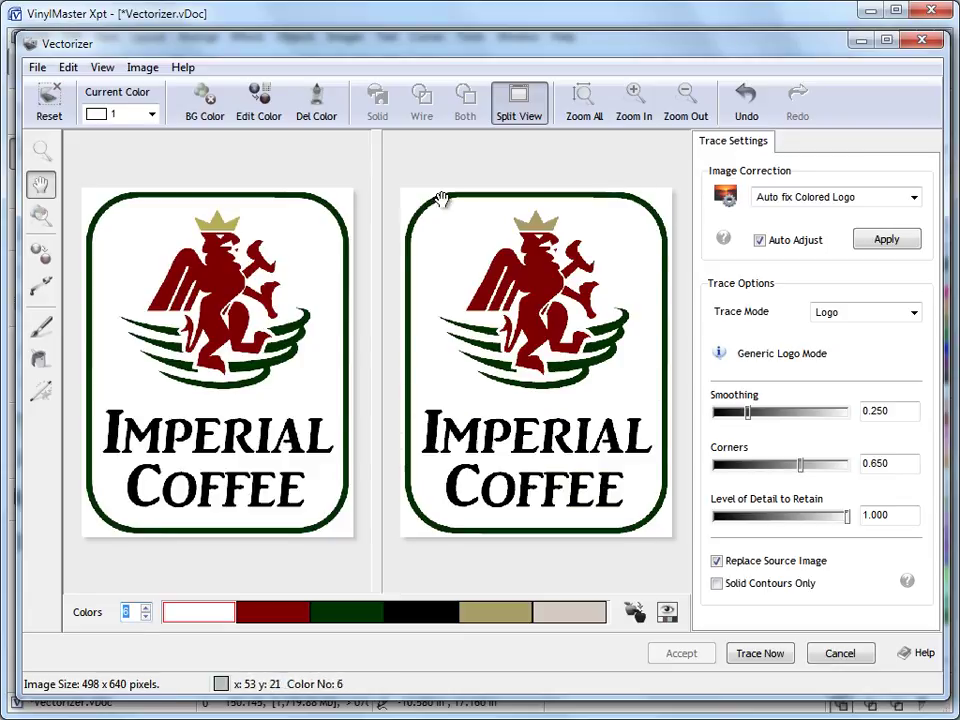
{"action": "left_click", "coordinate": [222, 615]}
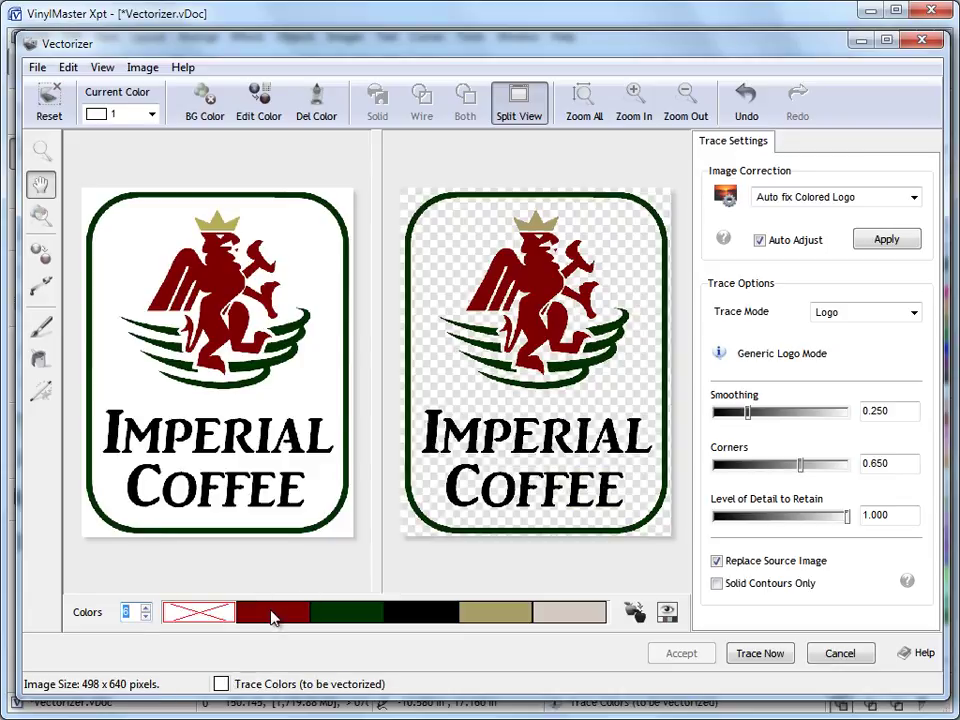
{"action": "left_click", "coordinate": [499, 616]}
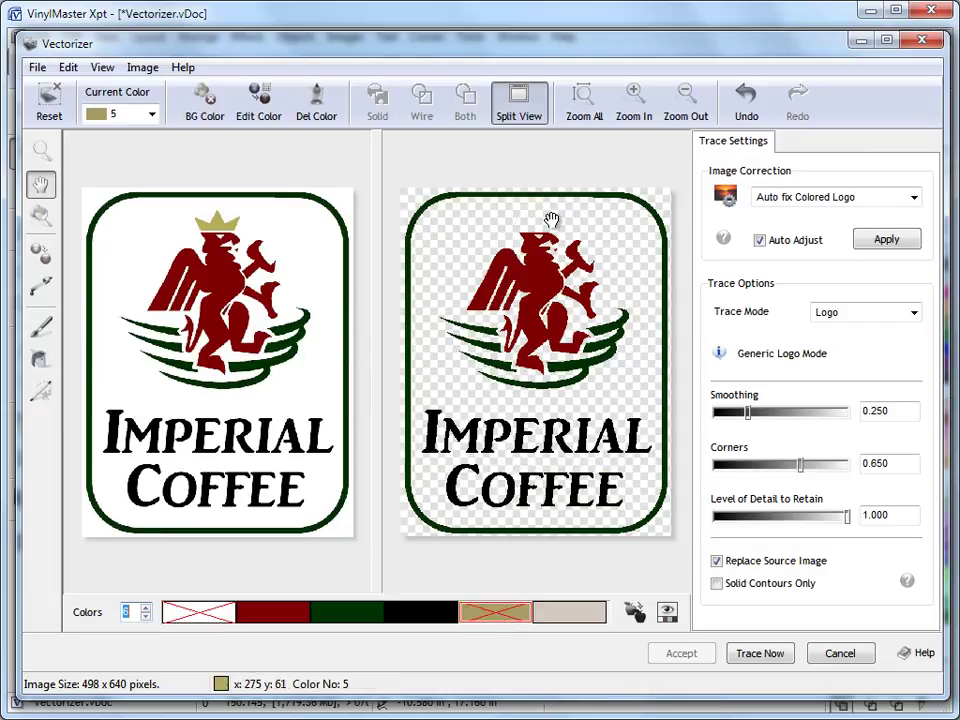
{"action": "left_click", "coordinate": [501, 615]}
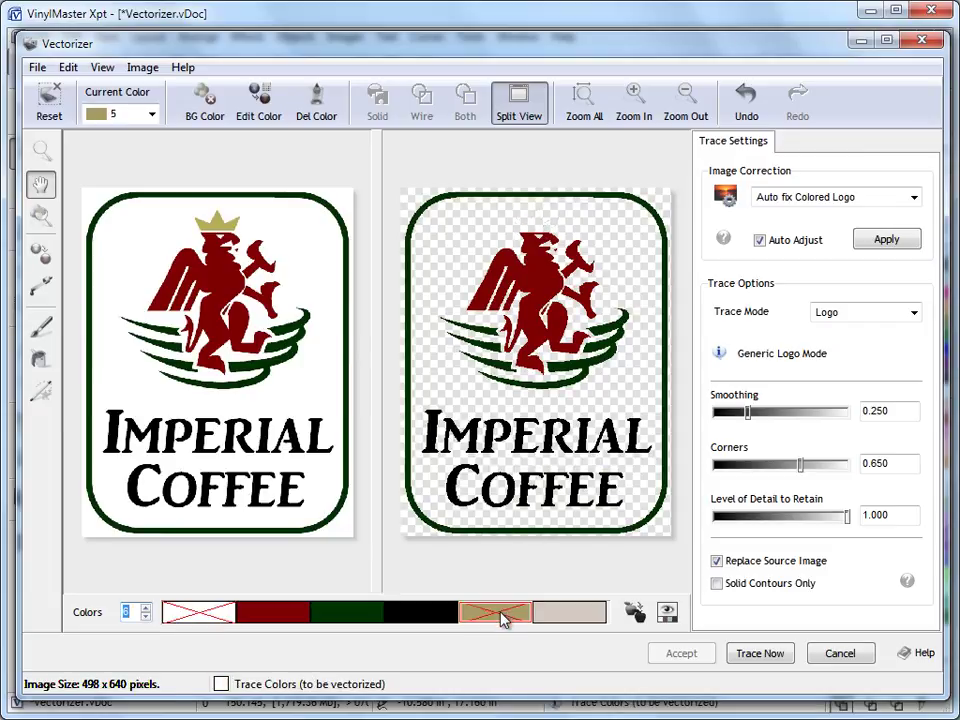
Step: Exclude the dark green and dark red colors from the trace and include them again
{"action": "left_click", "coordinate": [358, 614]}
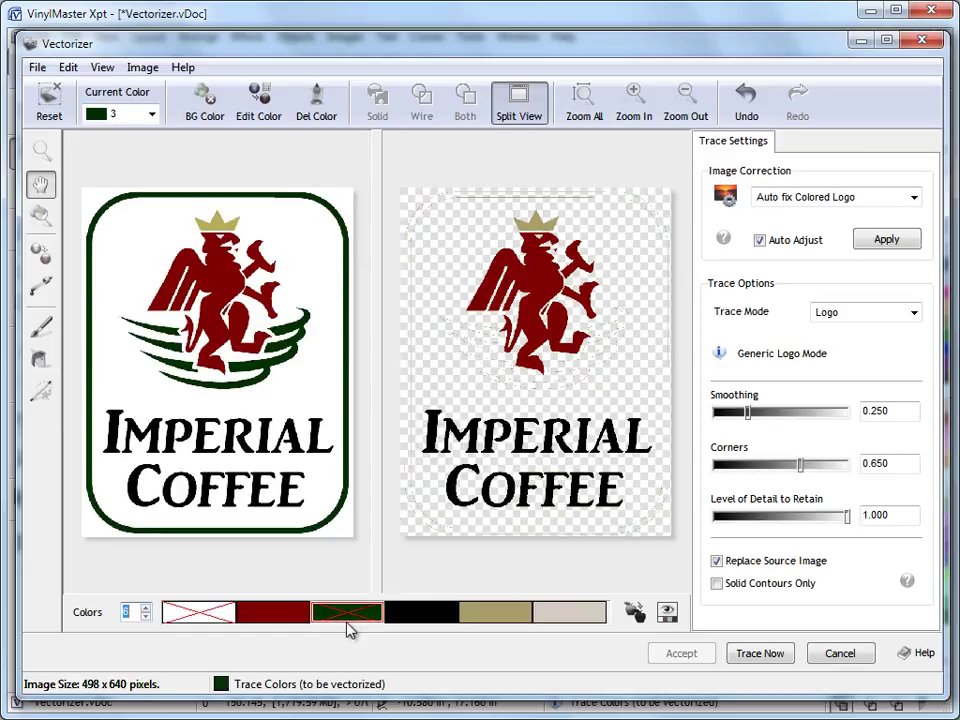
{"action": "left_click", "coordinate": [285, 622]}
{"action": "left_click", "coordinate": [285, 622]}
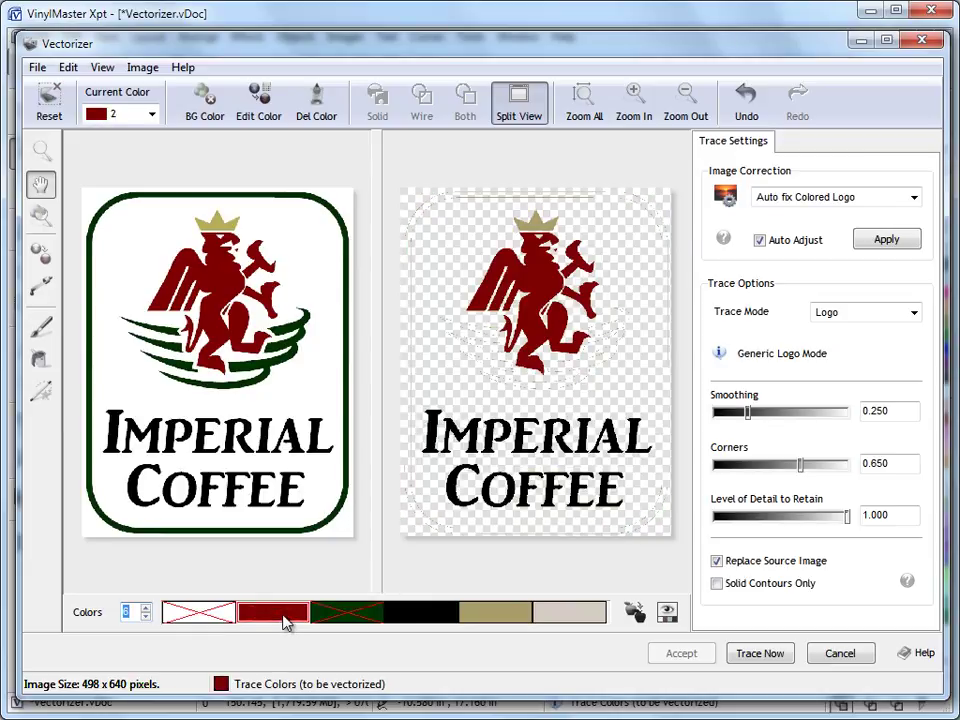
{"action": "left_click", "coordinate": [354, 614]}
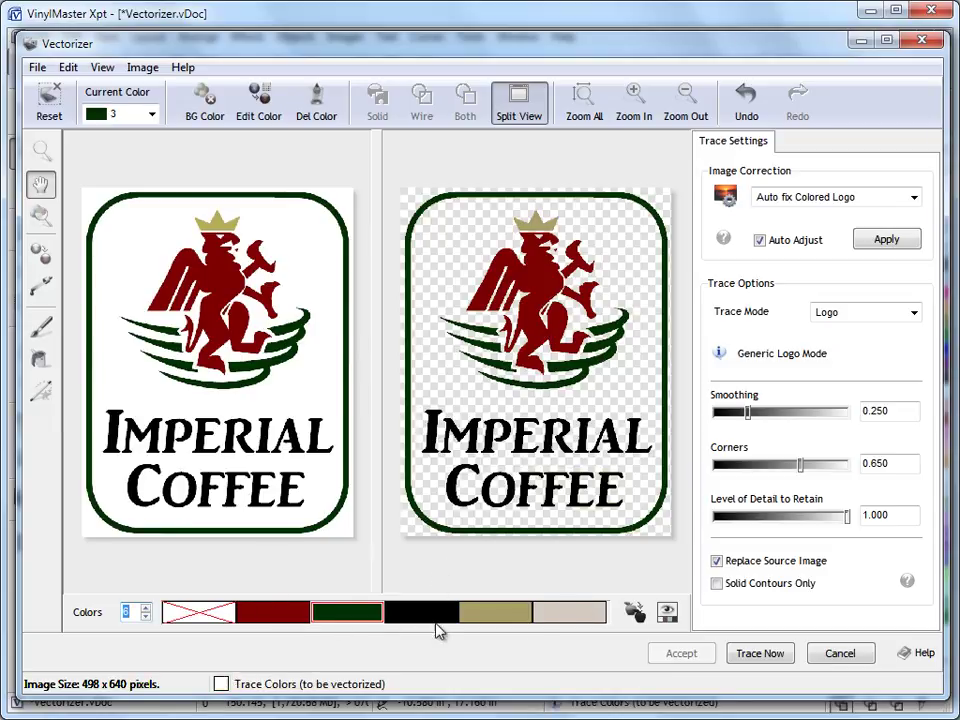
{"action": "left_click", "coordinate": [287, 618]}
{"action": "left_click", "coordinate": [357, 622]}
{"action": "left_click", "coordinate": [435, 613]}
{"action": "left_click", "coordinate": [490, 614]}
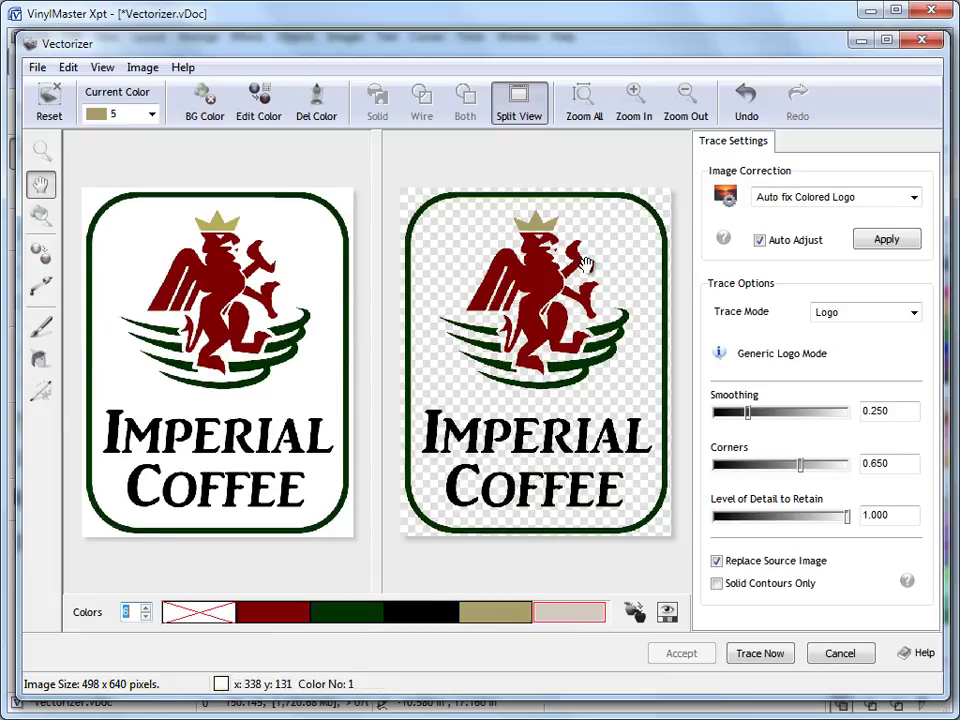
Step: Recolor the crown's tan trace color to bright green
{"action": "left_click", "coordinate": [41, 150]}
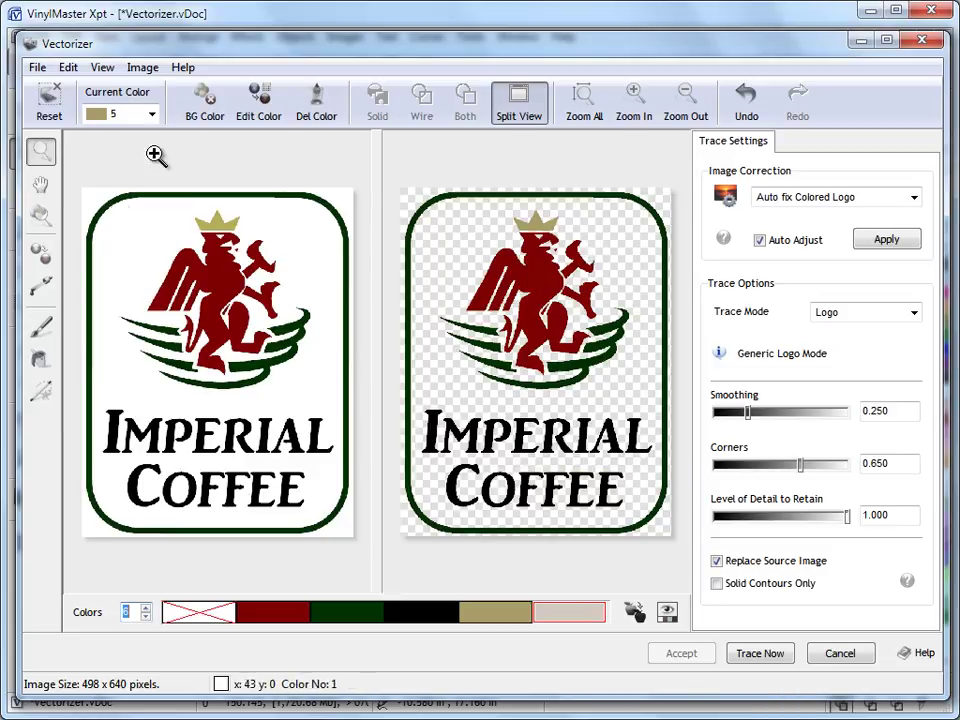
{"action": "left_click", "coordinate": [557, 222]}
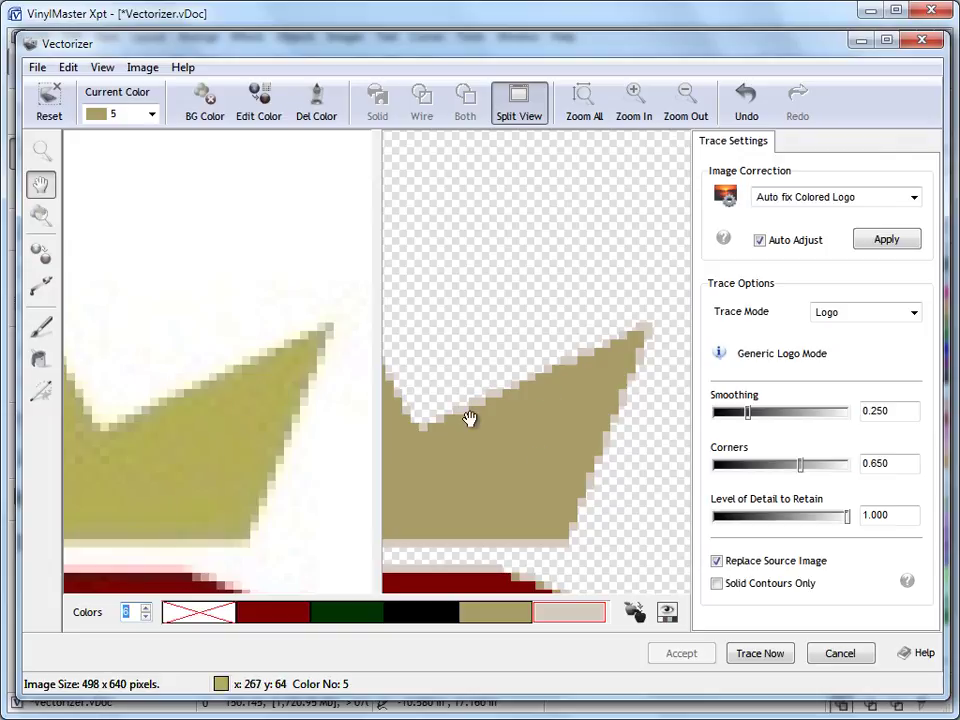
{"action": "left_click_drag", "start_coordinate": [668, 476], "coordinate": [680, 300]}
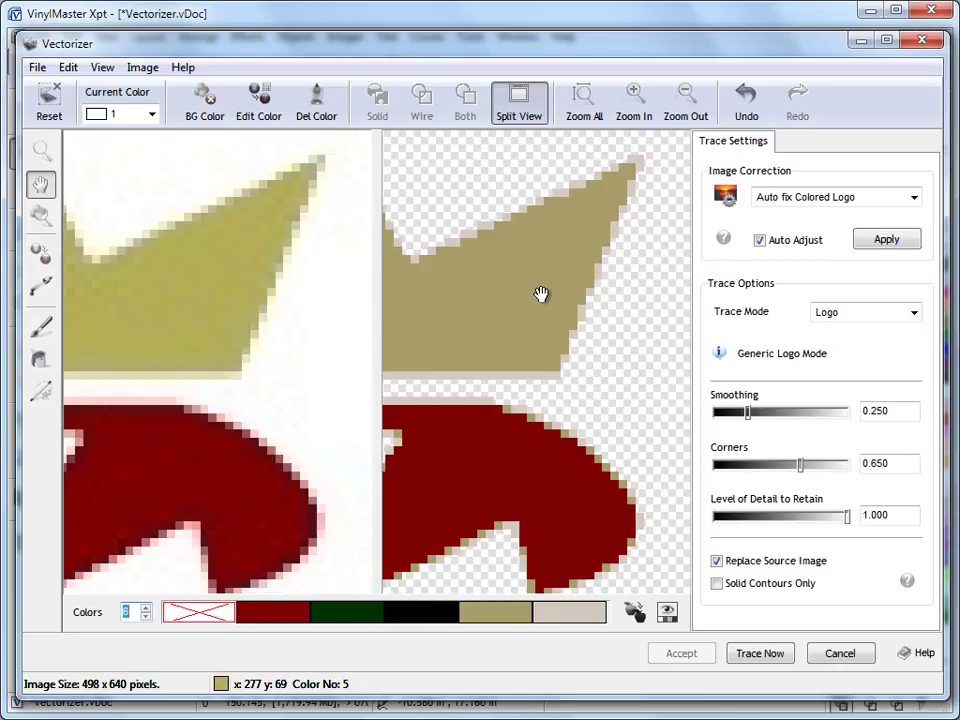
{"action": "left_click", "coordinate": [513, 618]}
{"action": "double_click", "coordinate": [513, 618]}
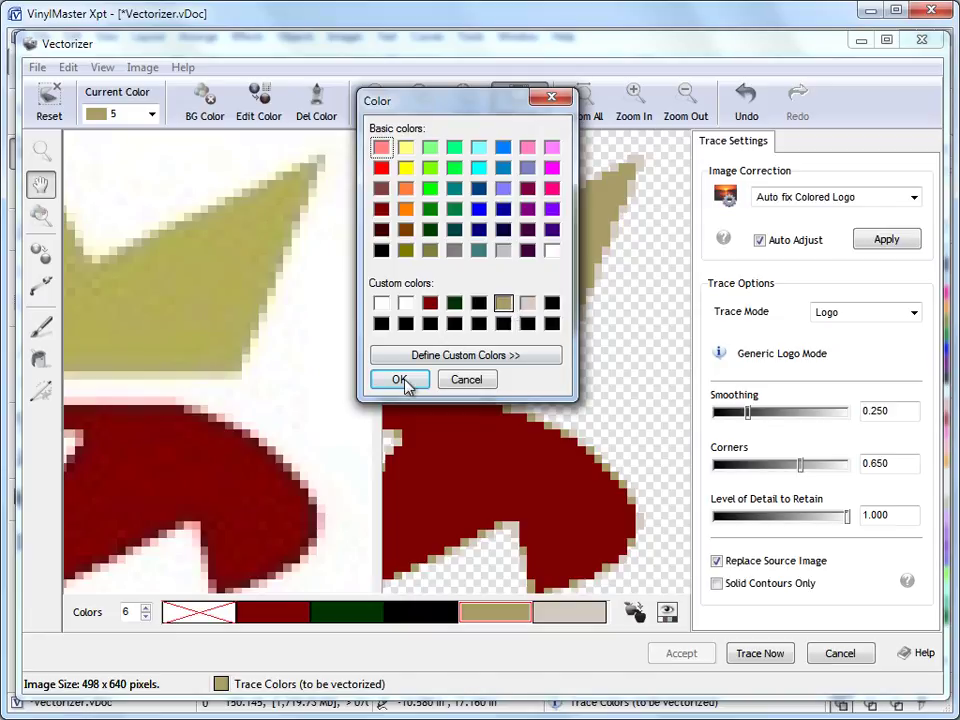
{"action": "left_click", "coordinate": [430, 188]}
{"action": "key", "text": "Return"}
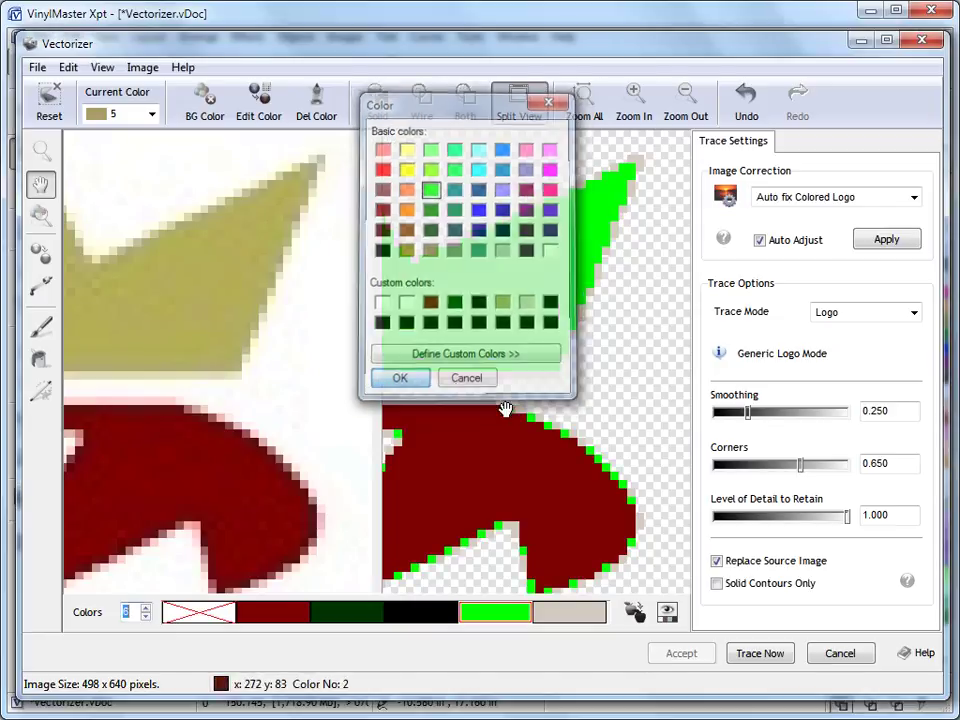
Step: Recolor the crown's bright green trace color to olive, and restore the original palette by changing the color count and returning it to 6
{"action": "double_click", "coordinate": [518, 618]}
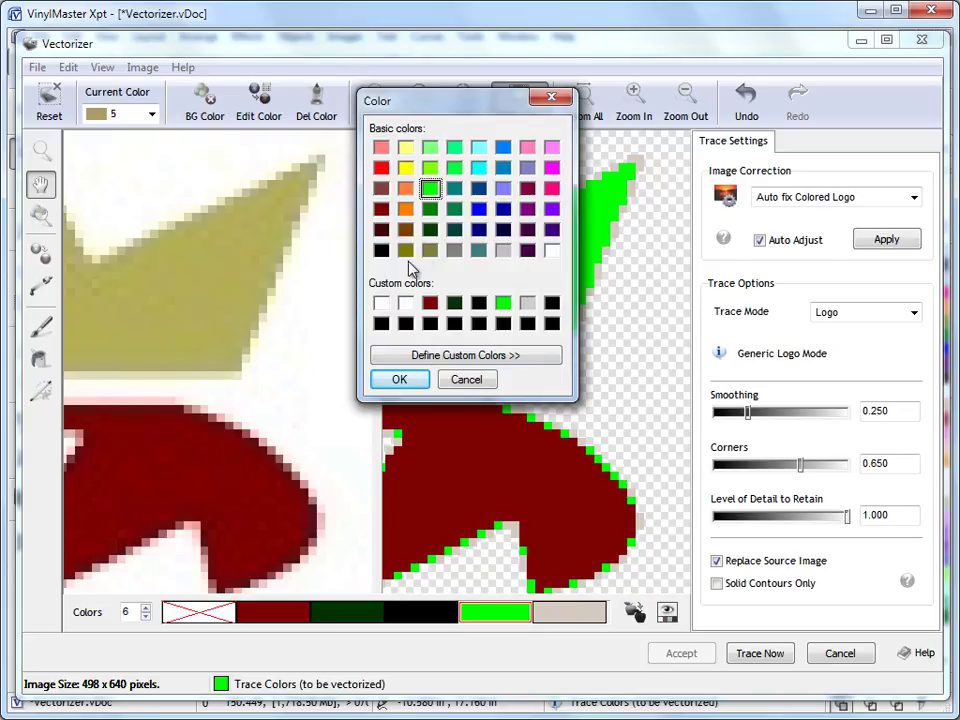
{"action": "left_click", "coordinate": [405, 250]}
{"action": "left_click", "coordinate": [422, 384]}
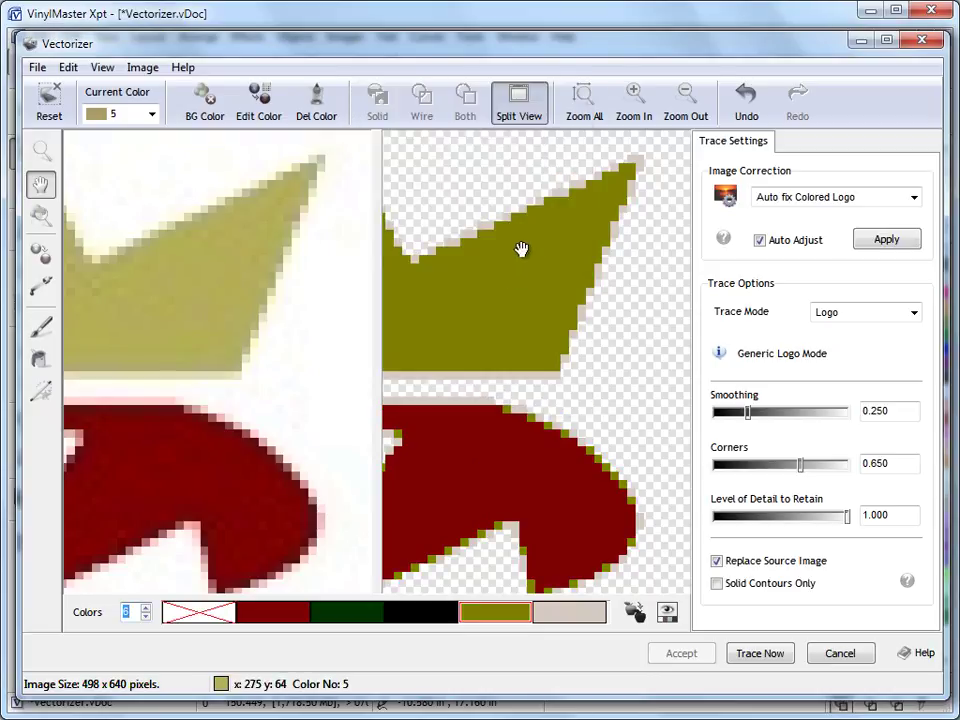
{"action": "left_click", "coordinate": [146, 607]}
{"action": "left_click", "coordinate": [146, 617]}
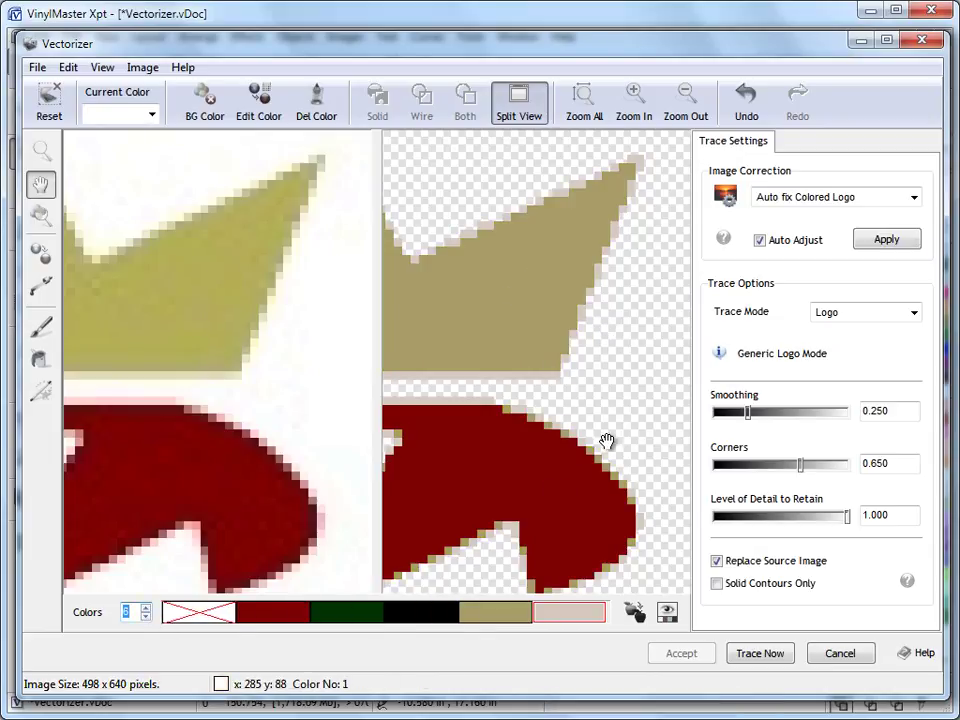
Step: Recolor the pale beige trace color to the crown's tan from the custom colors, and undo the change
{"action": "left_click", "coordinate": [497, 614]}
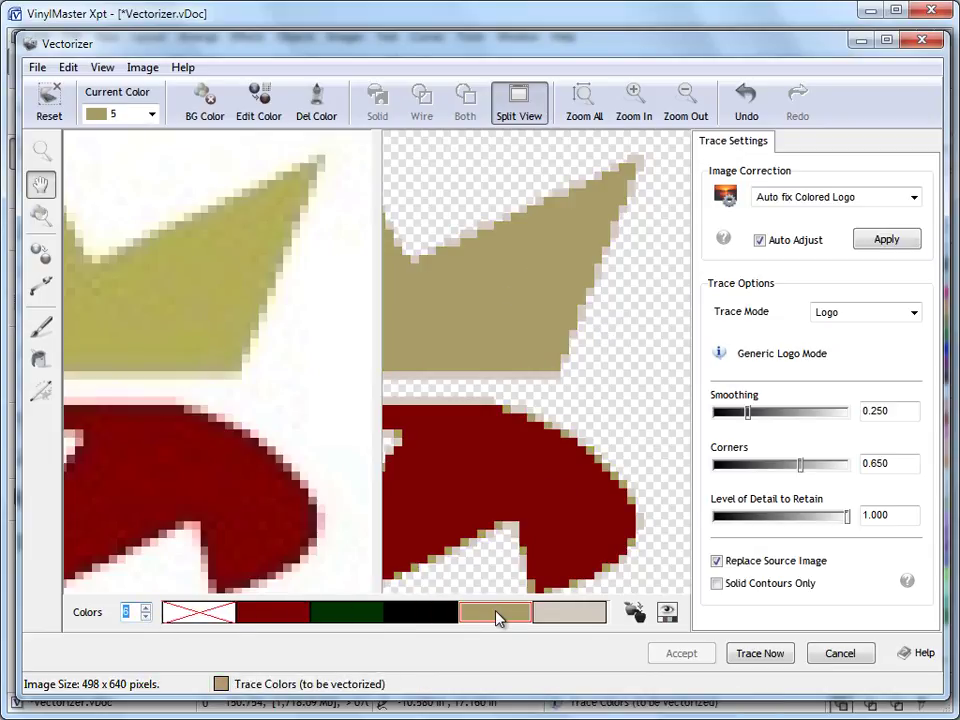
{"action": "double_click", "coordinate": [555, 614]}
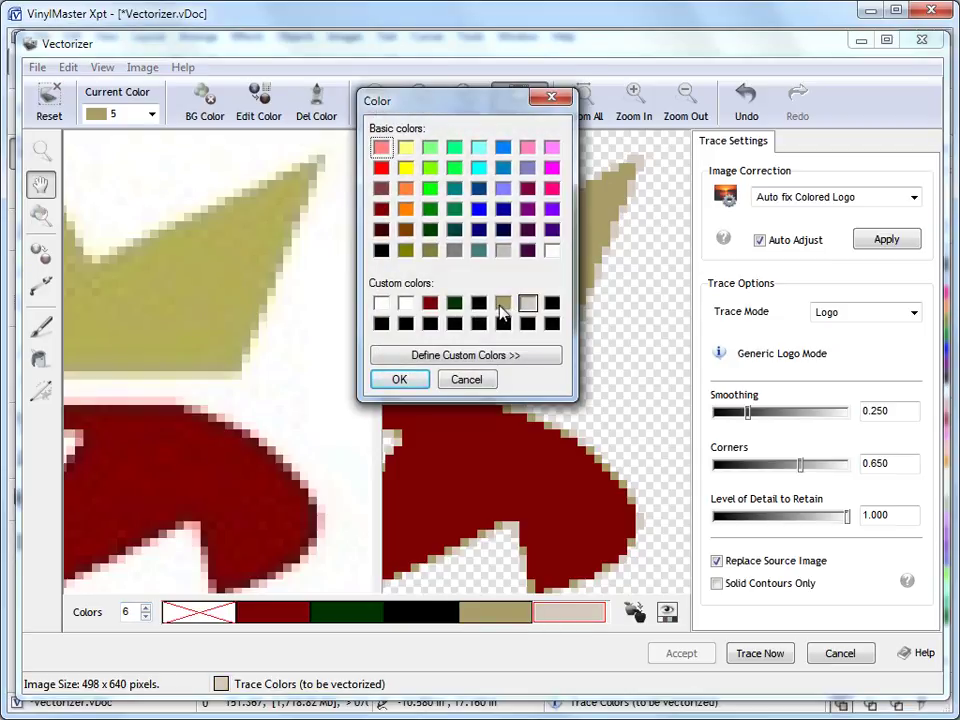
{"action": "left_click", "coordinate": [507, 309]}
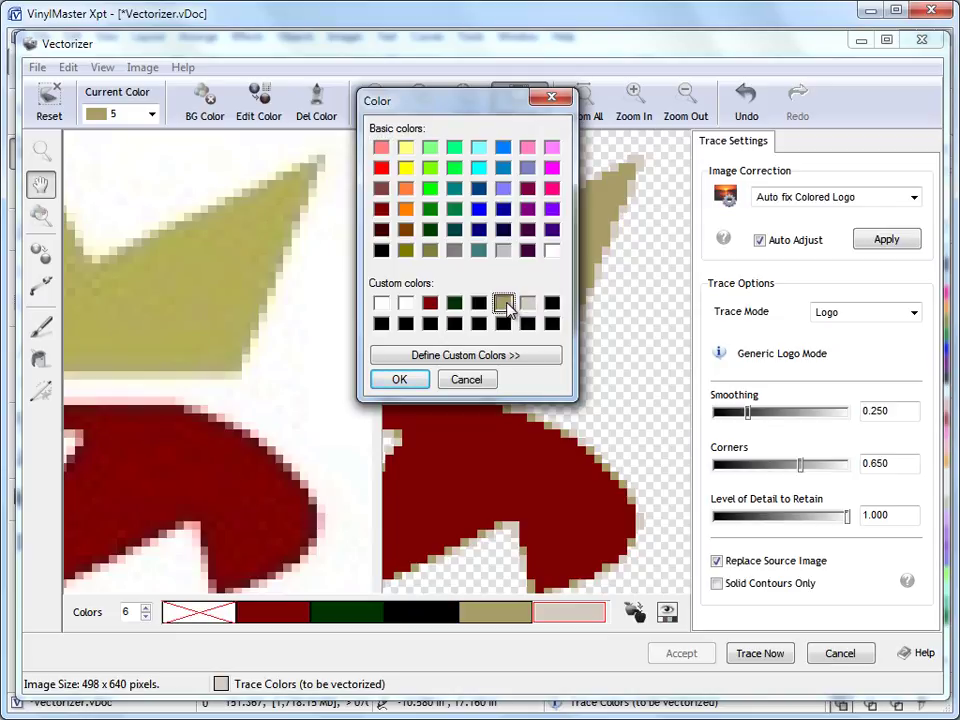
{"action": "left_click", "coordinate": [405, 379]}
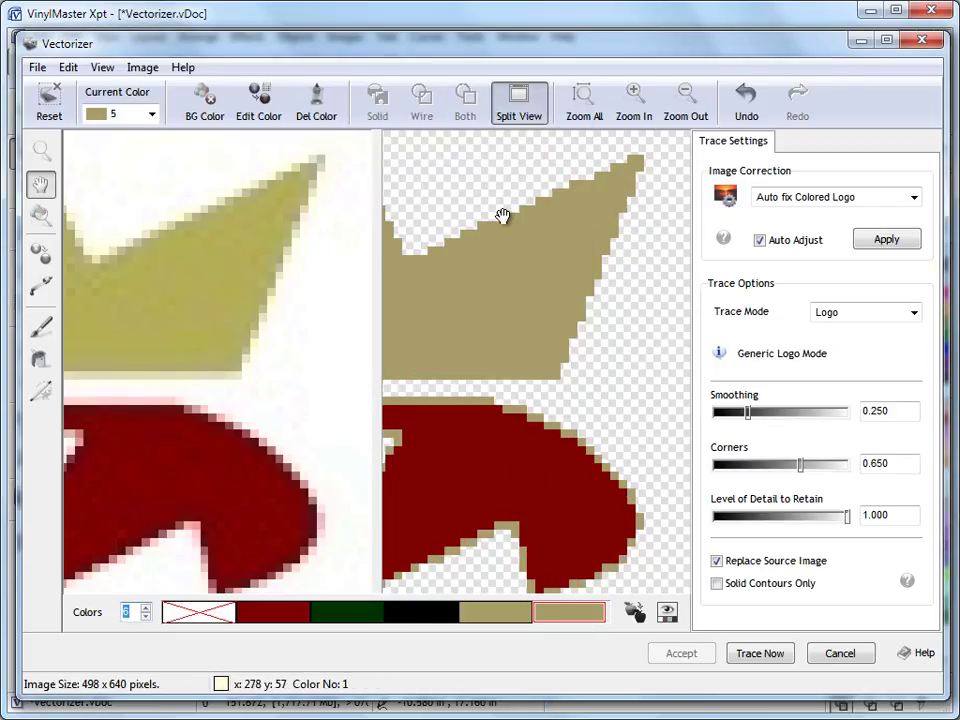
{"action": "left_click", "coordinate": [746, 112]}
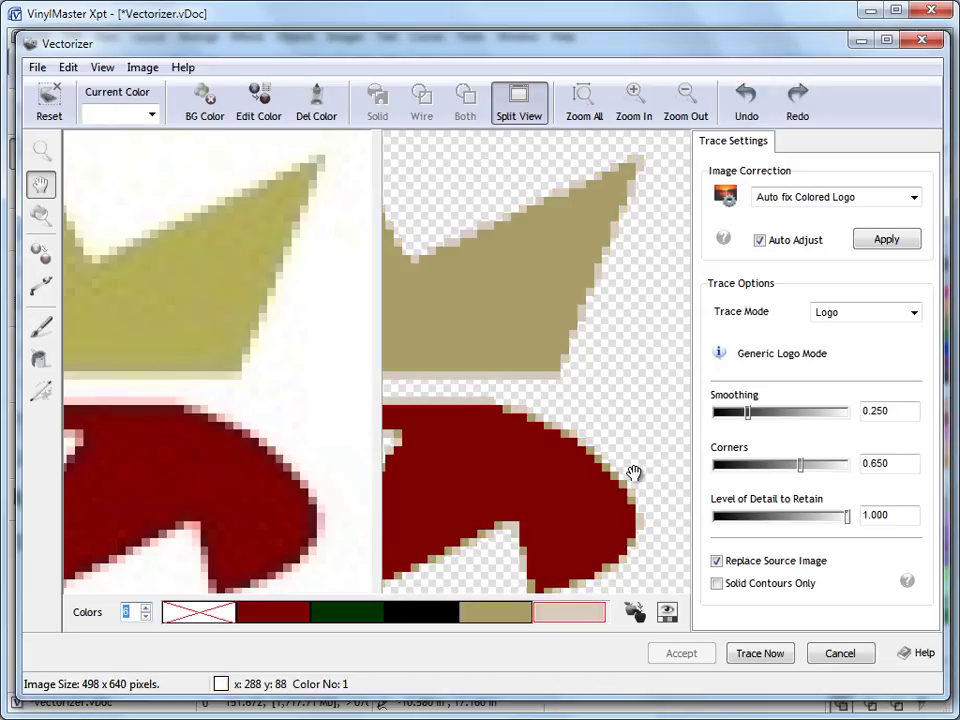
Step: Recolor the pale beige trace color at the end of the palette to the crown's tan custom color
{"action": "left_click", "coordinate": [572, 618]}
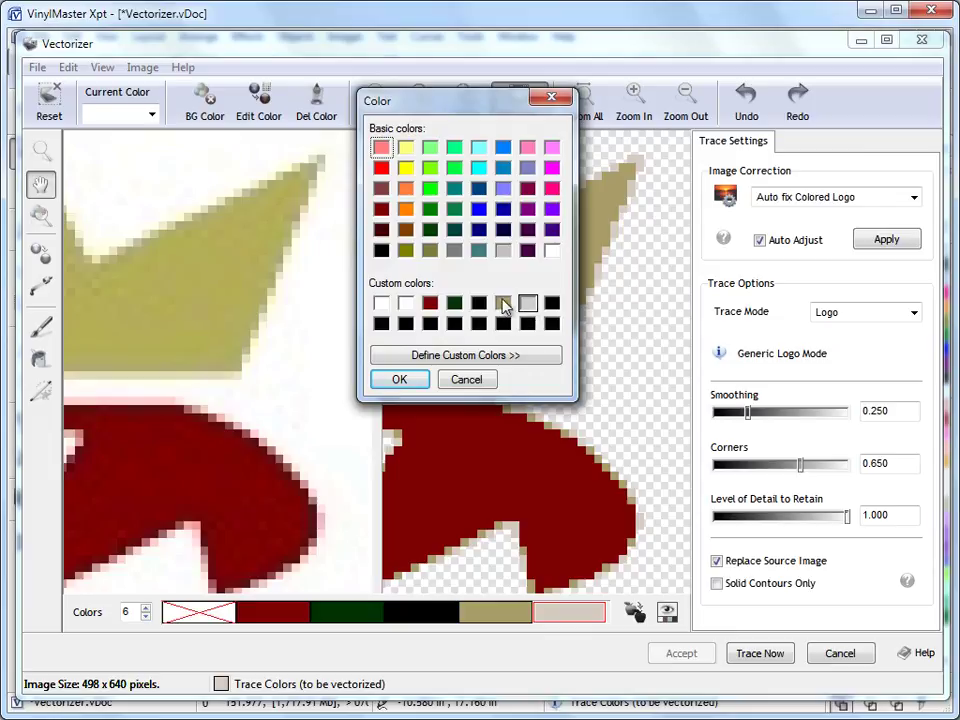
{"action": "left_click", "coordinate": [503, 305]}
{"action": "left_click", "coordinate": [418, 378]}
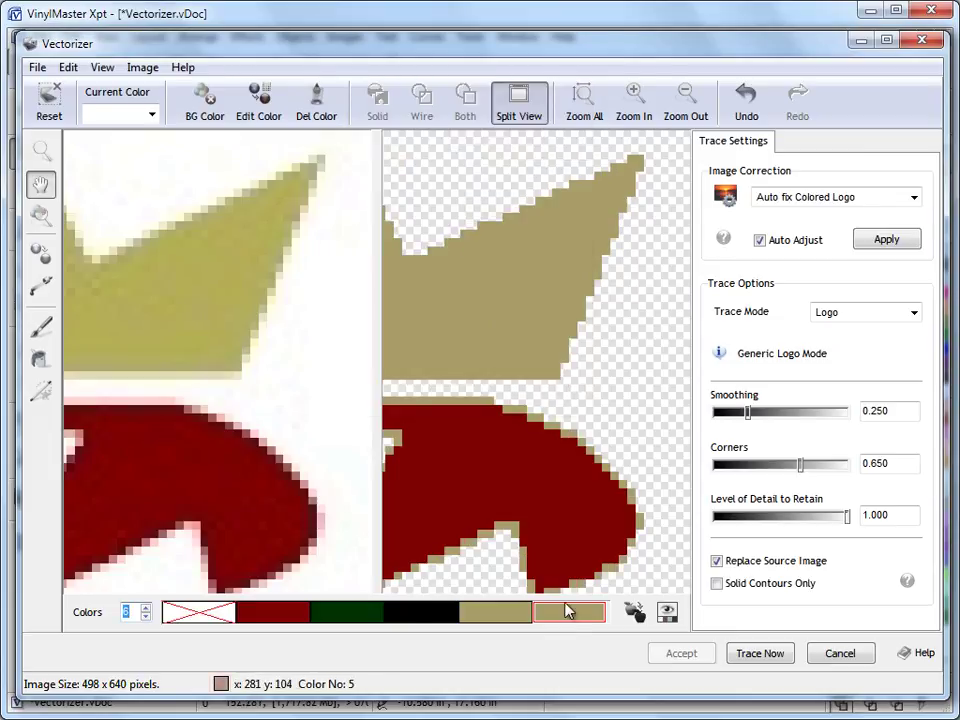
Step: Try deleting the last tan trace color and undo it, and delete the duplicate tan color 5 instead
{"action": "left_click", "coordinate": [329, 114]}
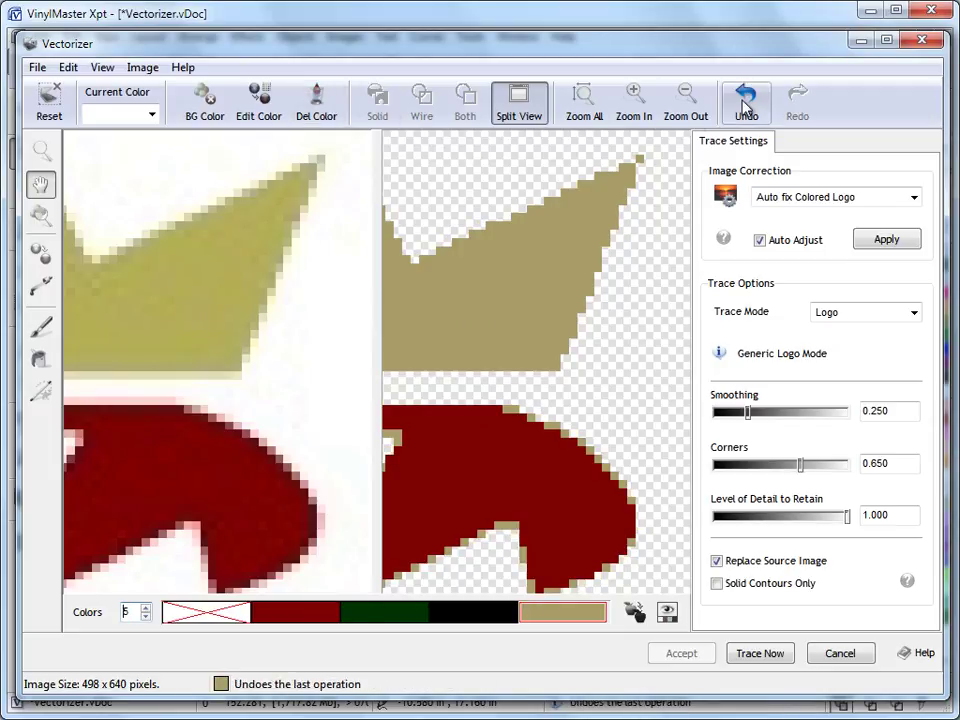
{"action": "left_click", "coordinate": [746, 107]}
{"action": "left_click", "coordinate": [518, 615]}
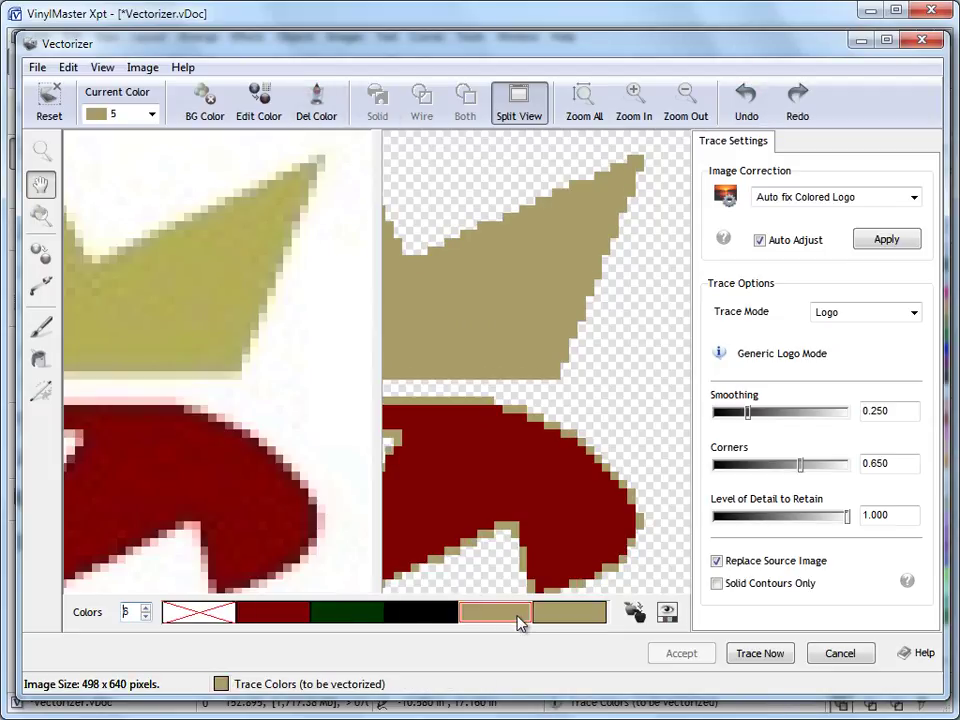
{"action": "left_click", "coordinate": [330, 118]}
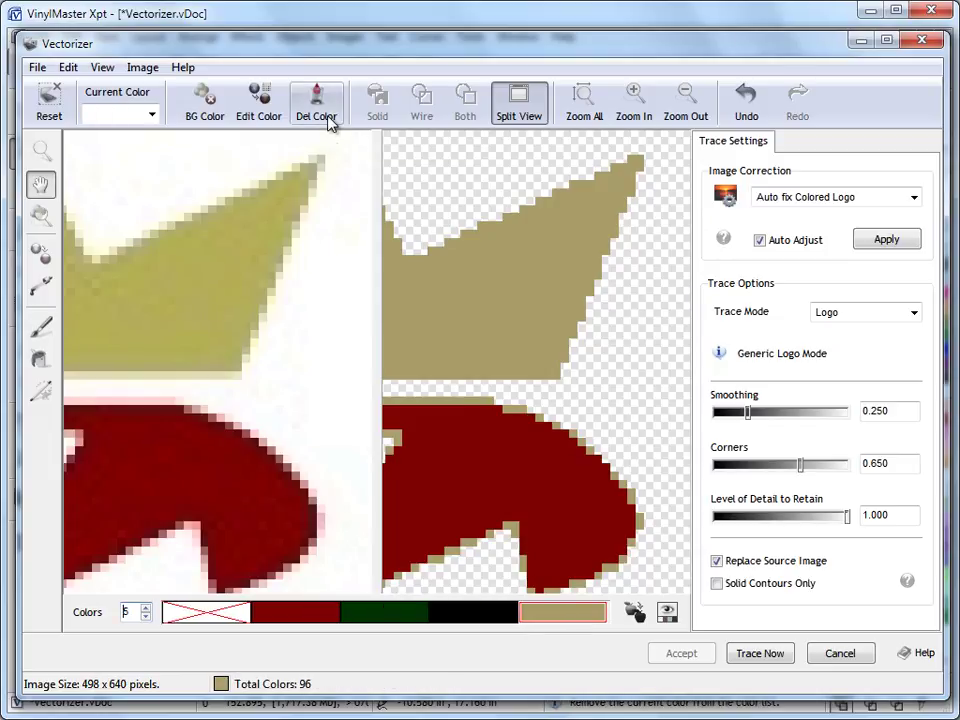
{"action": "left_click", "coordinate": [746, 105]}
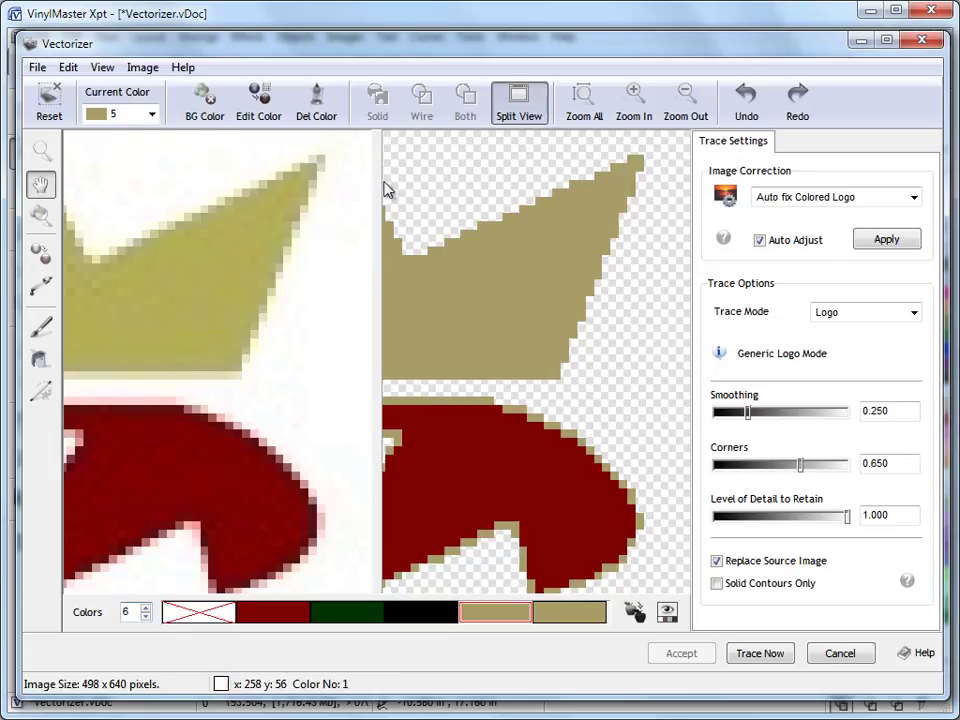
{"action": "key", "text": "Delete"}
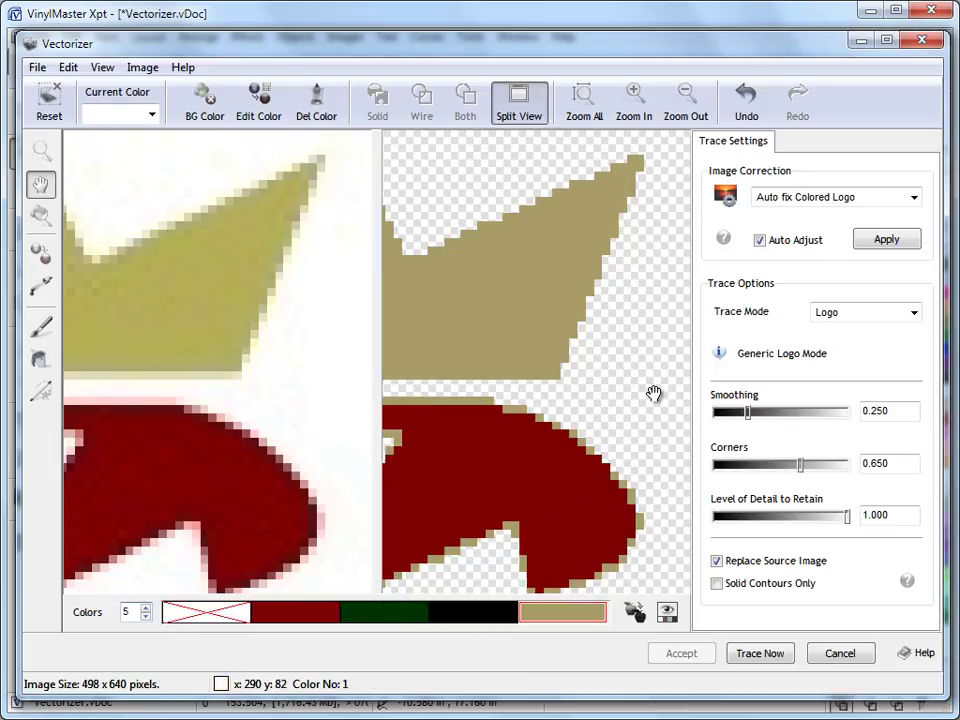
Step: Clean the tan fringe off both edges of the red head's mouth opening, and clean the eye's edges and undo that cleanup
{"action": "left_click_drag", "start_coordinate": [681, 341], "coordinate": [656, 246]}
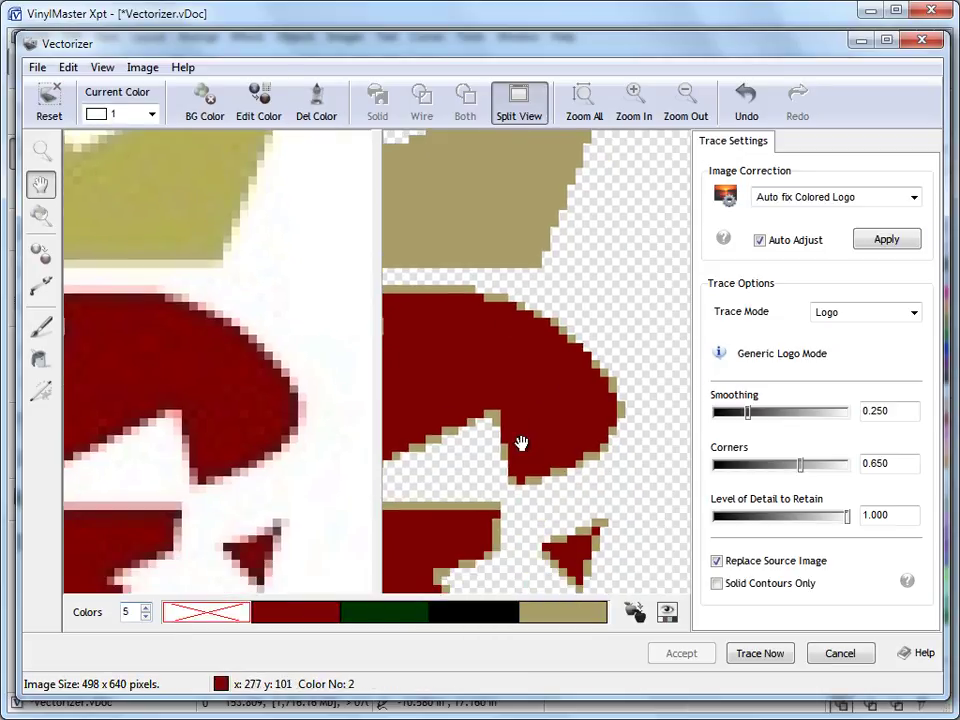
{"action": "left_click_drag", "start_coordinate": [467, 456], "coordinate": [574, 414]}
{"action": "left_click_drag", "start_coordinate": [448, 264], "coordinate": [546, 302]}
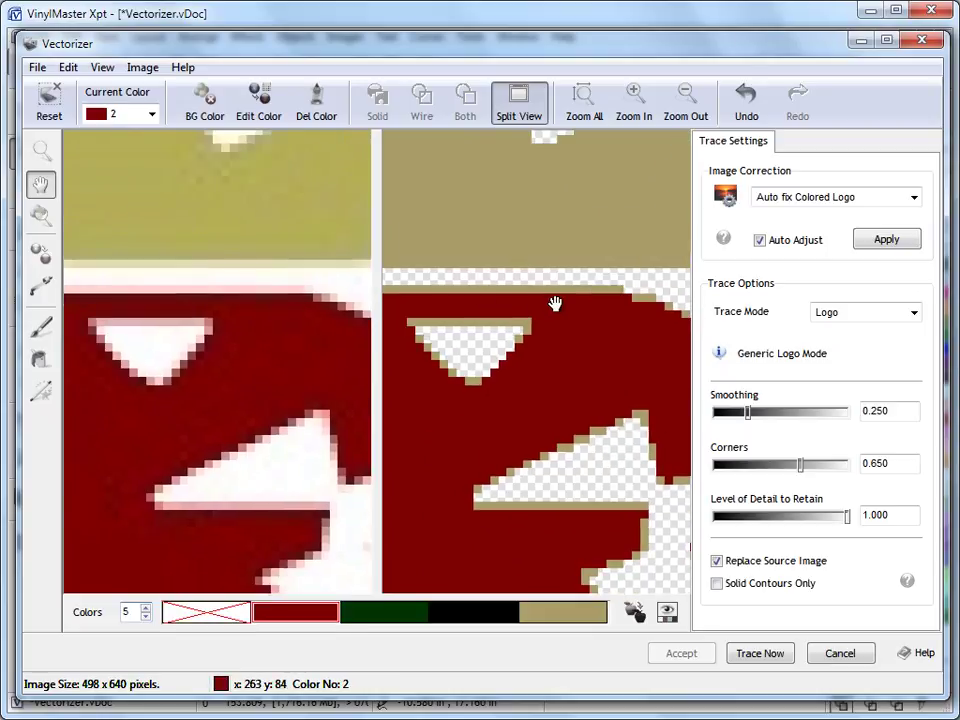
{"action": "left_click_drag", "start_coordinate": [566, 396], "coordinate": [544, 386]}
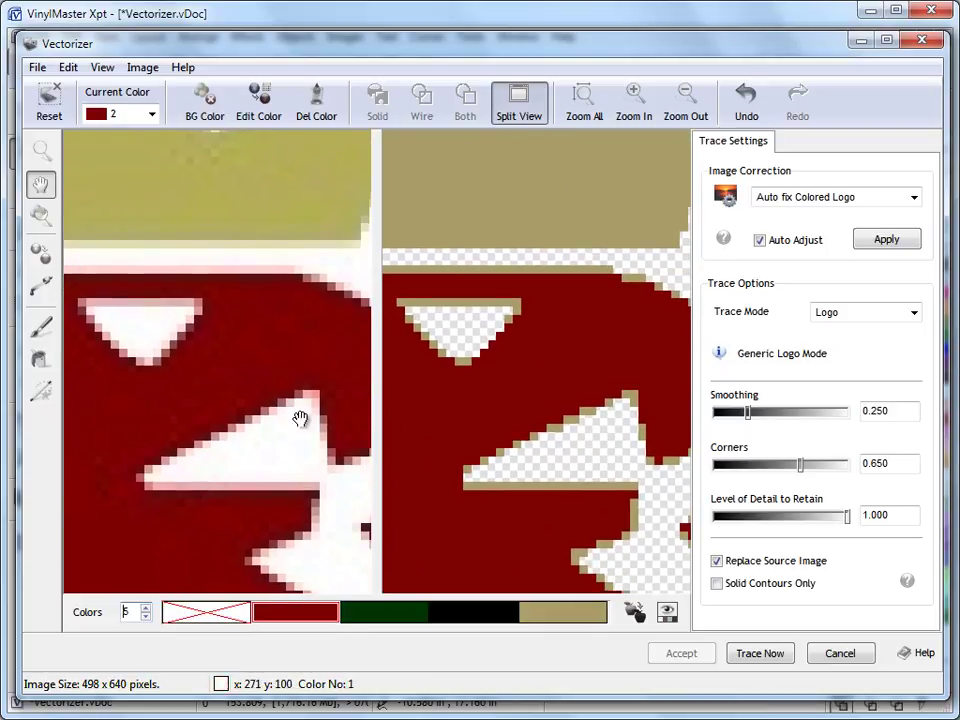
{"action": "left_click", "coordinate": [41, 391]}
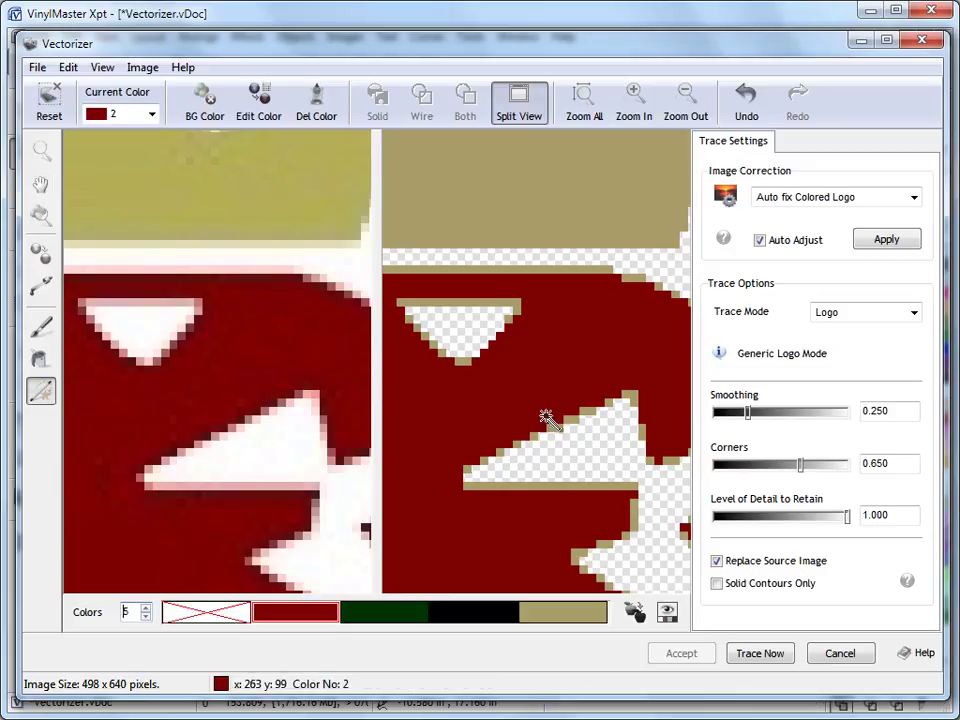
{"action": "left_click_drag", "start_coordinate": [468, 472], "coordinate": [628, 398]}
{"action": "mouse_move", "coordinate": [470, 486]}
{"action": "left_mouse_down"}
{"action": "mouse_move", "coordinate": [634, 489]}
{"action": "mouse_move", "coordinate": [620, 491]}
{"action": "left_mouse_up"}
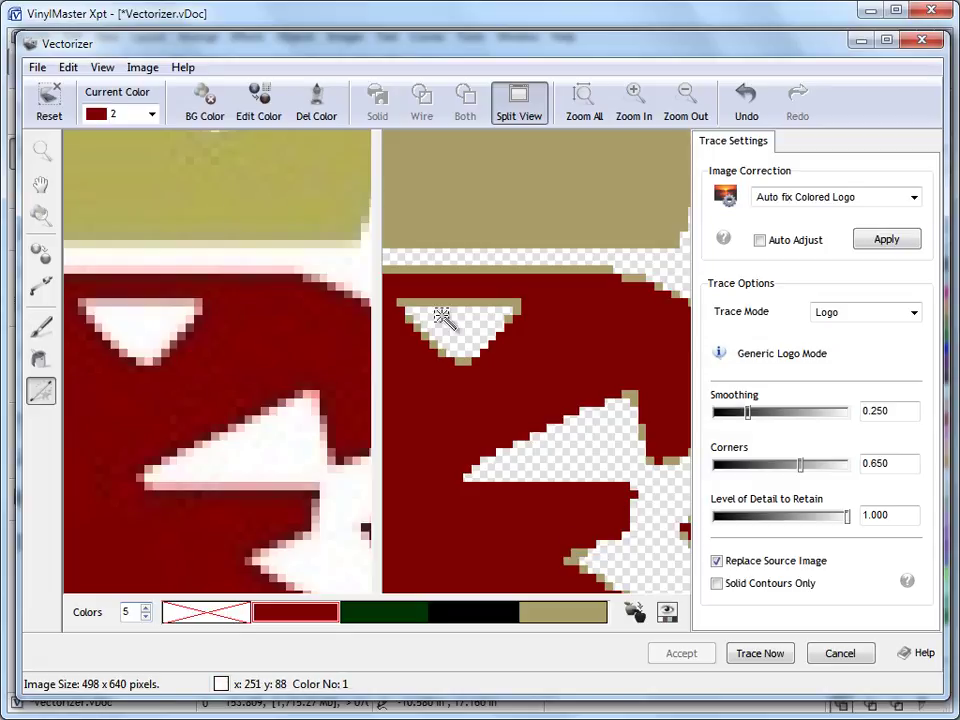
{"action": "mouse_move", "coordinate": [398, 310]}
{"action": "left_mouse_down"}
{"action": "mouse_move", "coordinate": [444, 355]}
{"action": "mouse_move", "coordinate": [478, 360]}
{"action": "mouse_move", "coordinate": [515, 302]}
{"action": "left_mouse_up"}
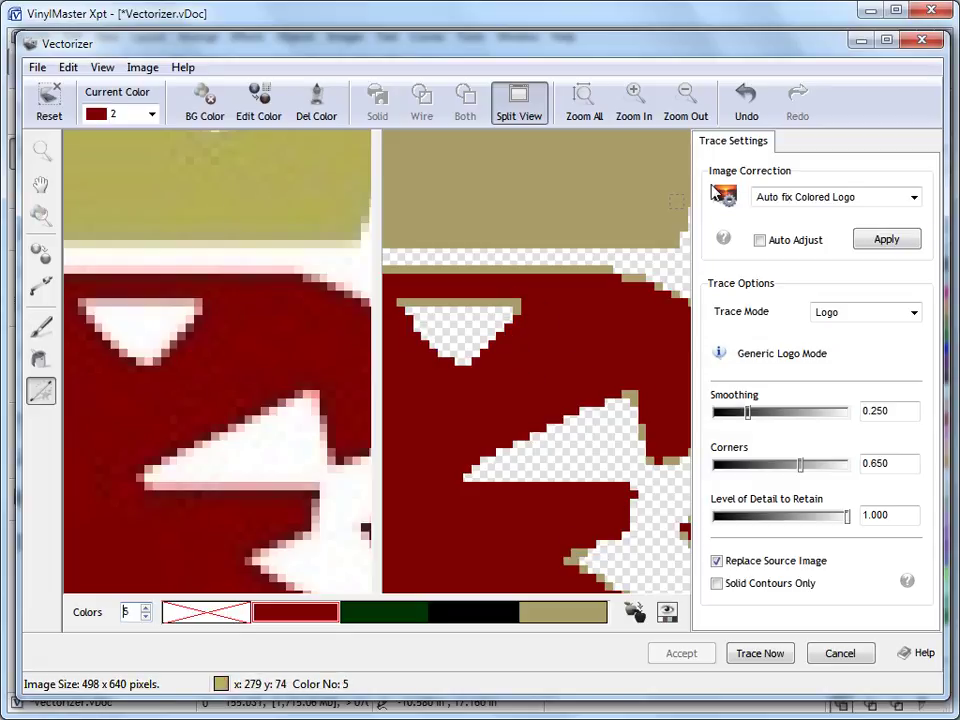
{"action": "left_click", "coordinate": [746, 95]}
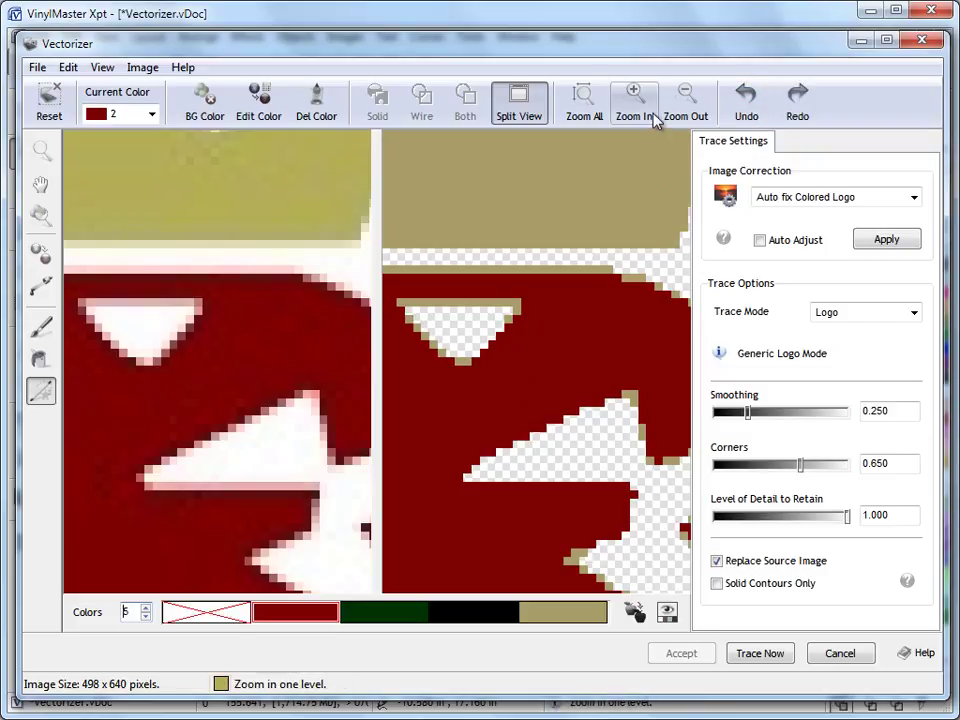
Step: Fill the crown with dark green and undo it, and fill the dark red areas with dark green and undo it
{"action": "left_click", "coordinate": [690, 116]}
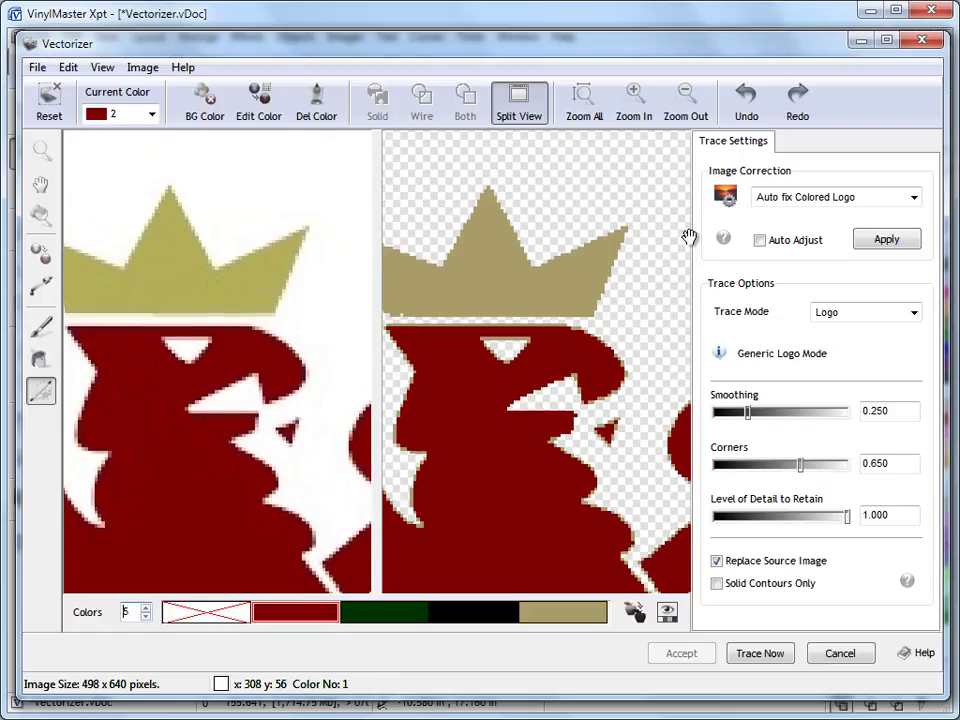
{"action": "scroll", "coordinate": [611, 354], "scroll_direction": "up", "scroll_amount": 3}
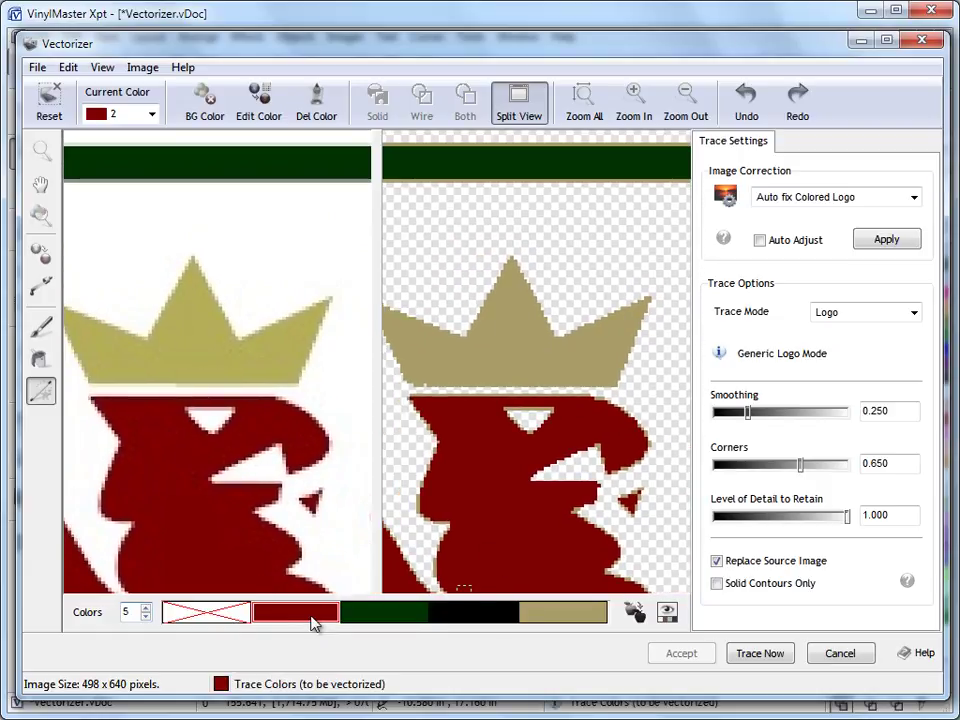
{"action": "left_click", "coordinate": [392, 615]}
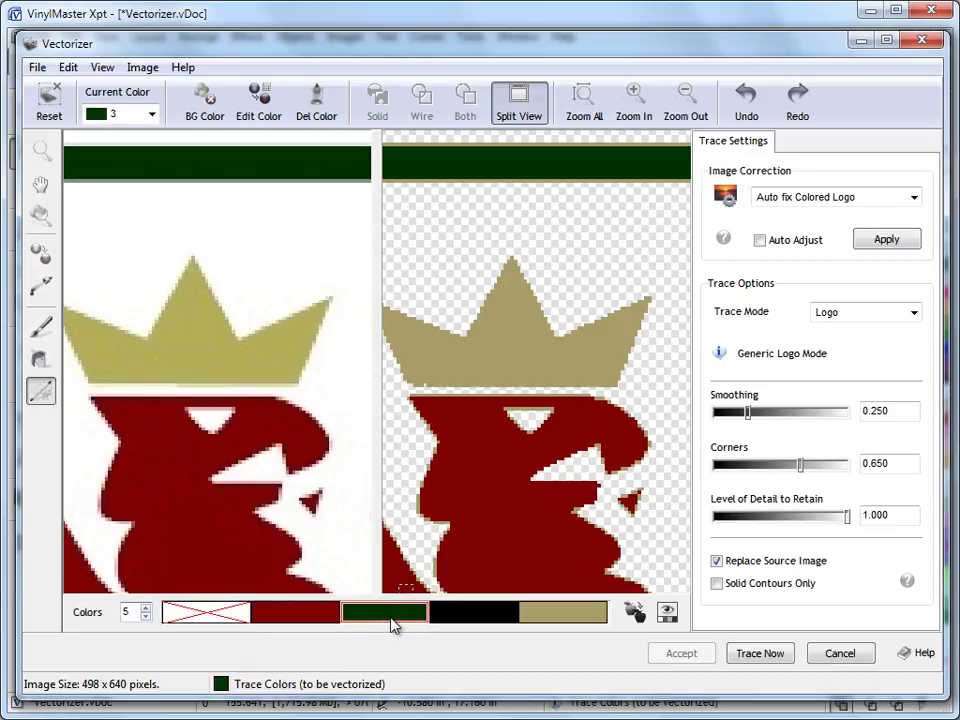
{"action": "left_click", "coordinate": [41, 358]}
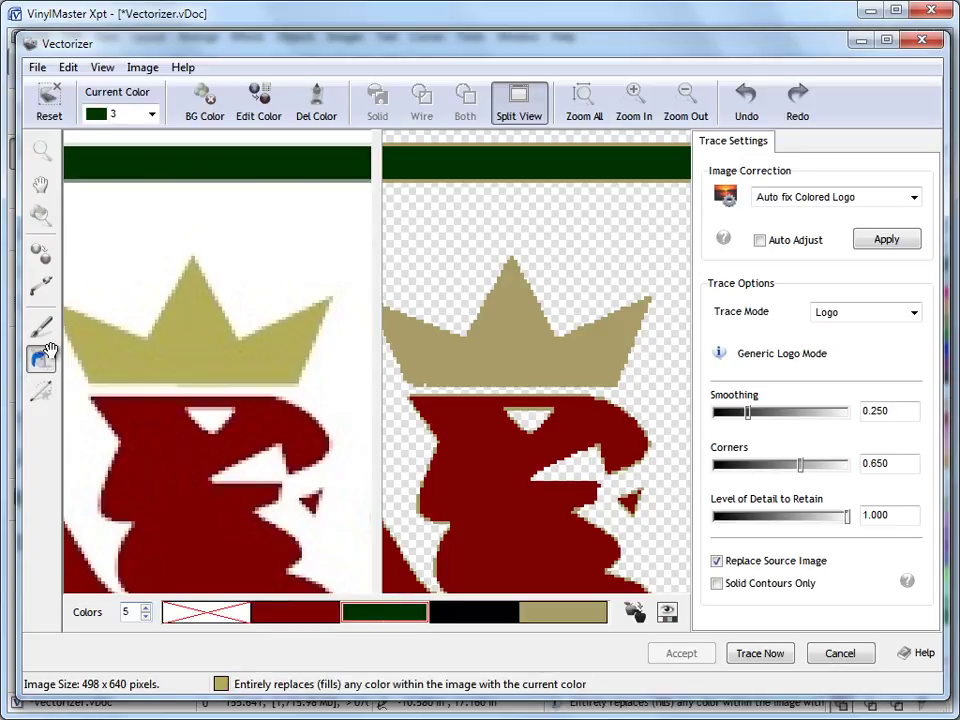
{"action": "left_click", "coordinate": [520, 343]}
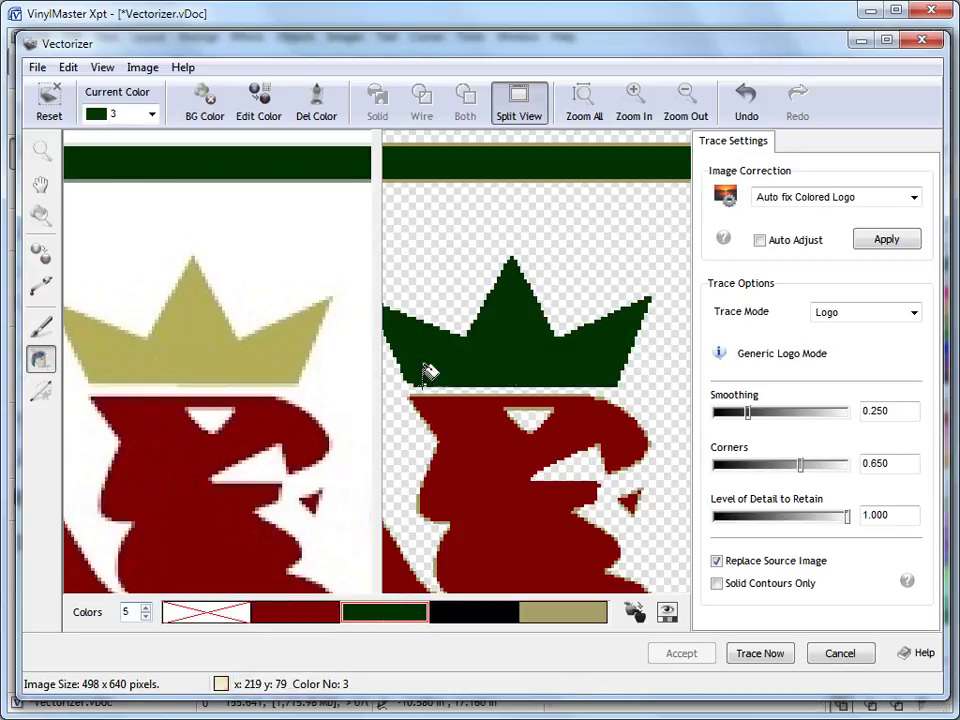
{"action": "left_click", "coordinate": [747, 93]}
{"action": "left_click", "coordinate": [465, 456]}
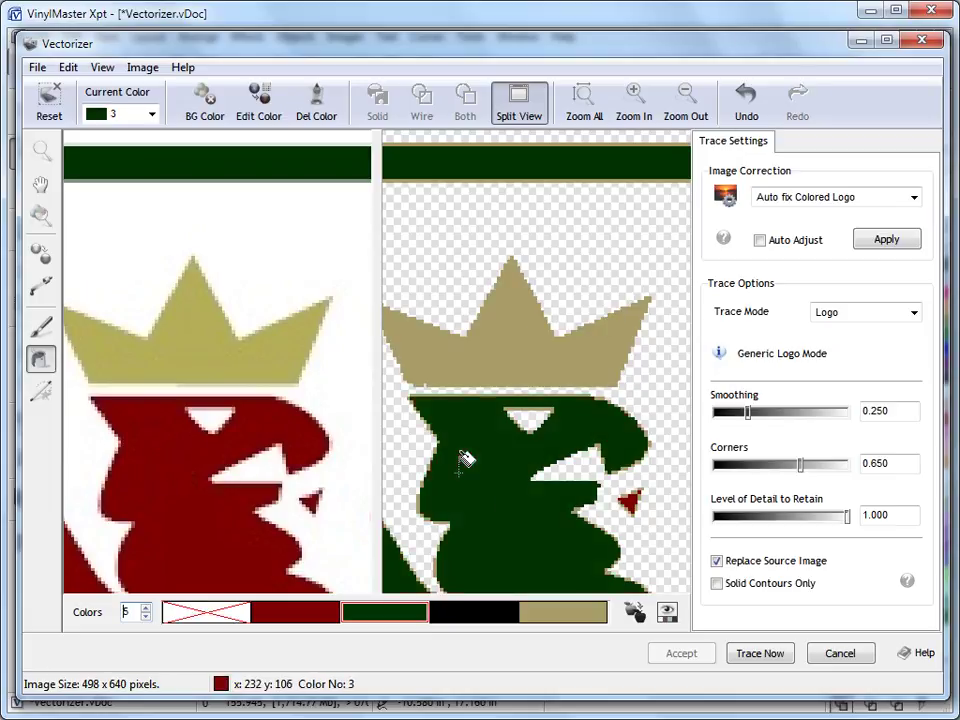
{"action": "left_click", "coordinate": [744, 95]}
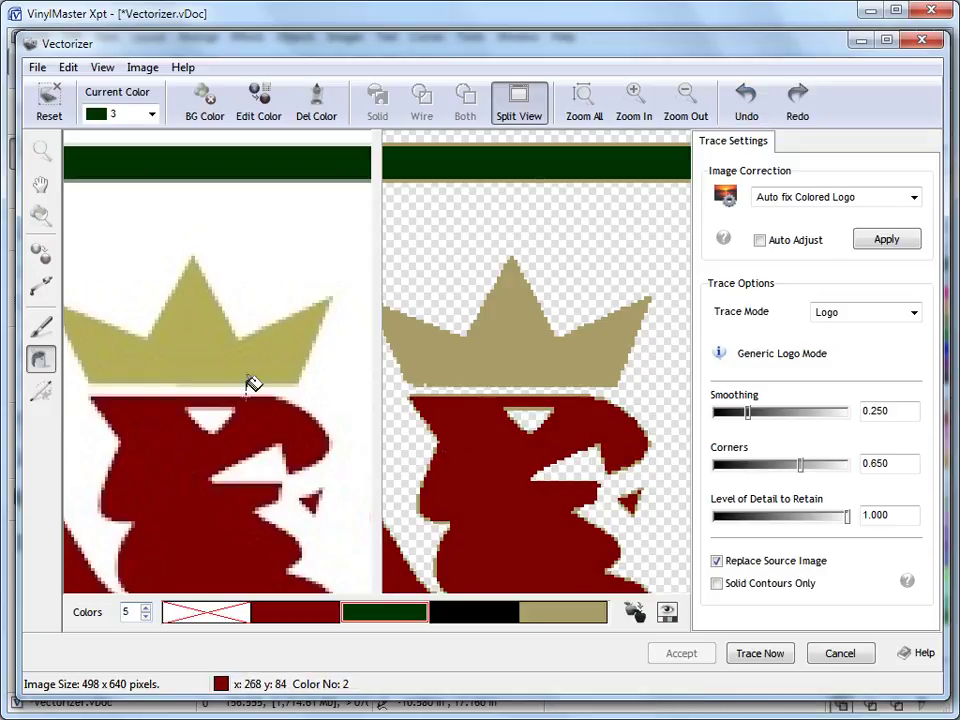
Step: Turn off the split view and enlarge the traced crown and head in the single preview
{"action": "left_click", "coordinate": [44, 330]}
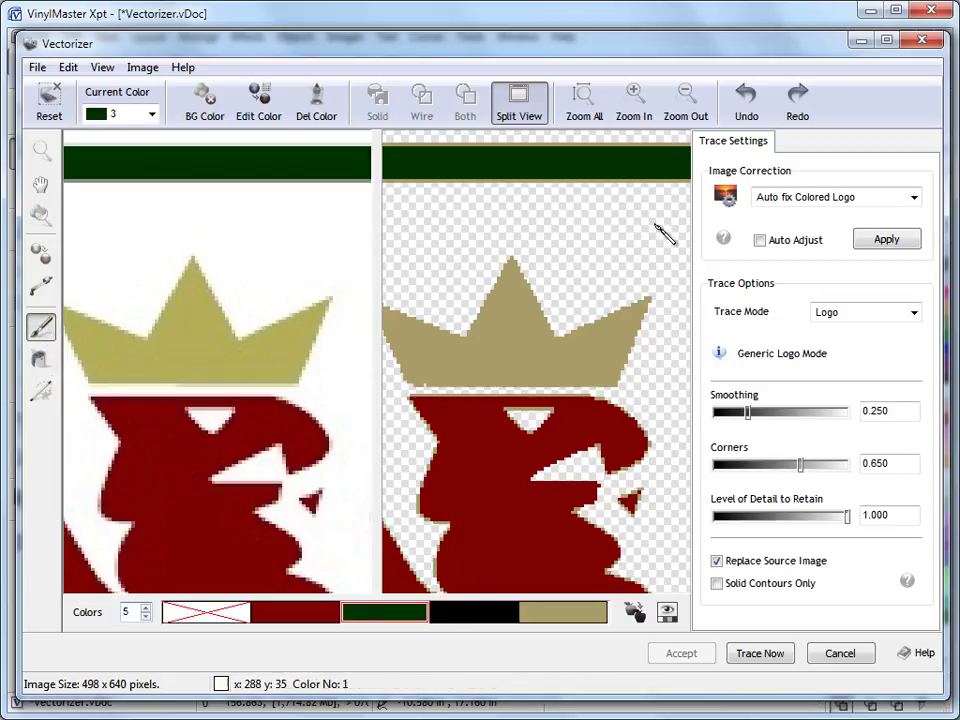
{"action": "left_click", "coordinate": [640, 116]}
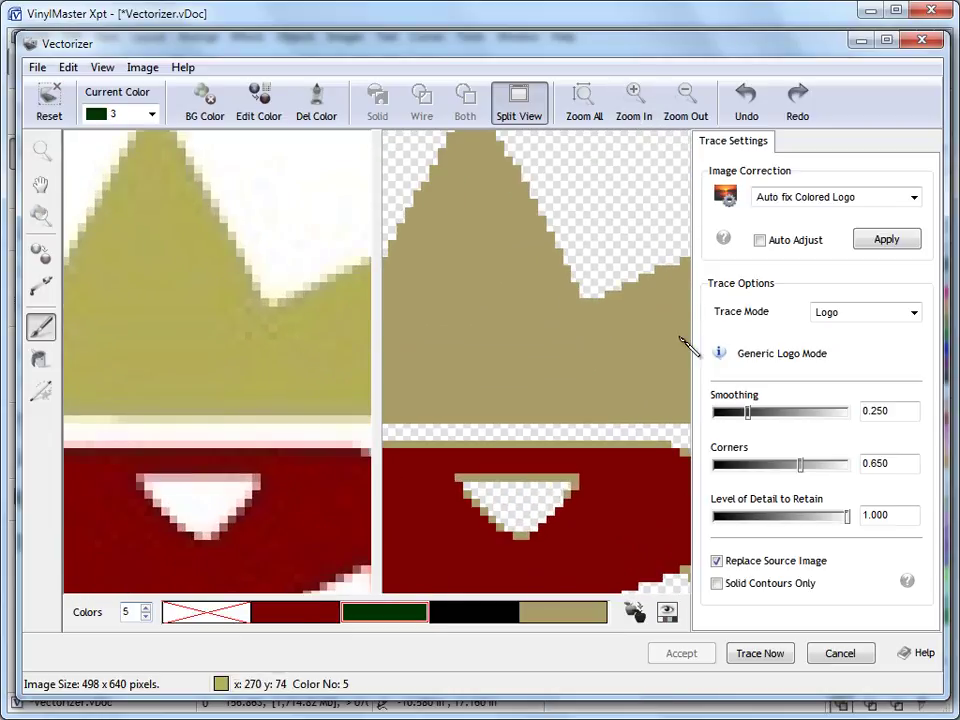
{"action": "left_click", "coordinate": [517, 100]}
{"action": "left_click", "coordinate": [41, 150]}
{"action": "left_click", "coordinate": [350, 186]}
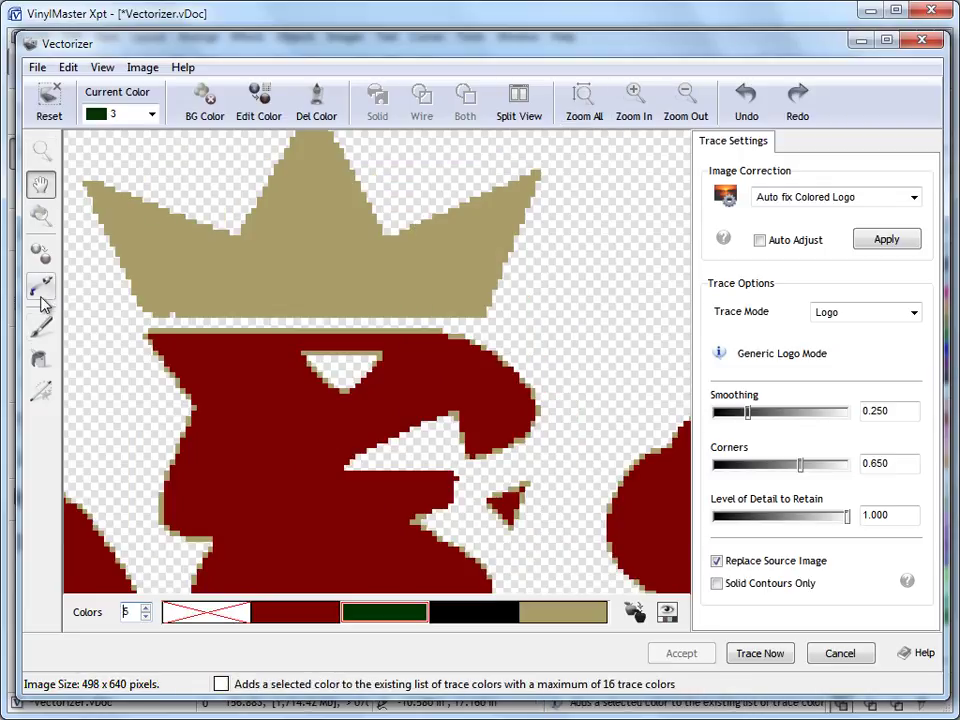
Step: Paint over the tan fringe along the head's upper edge, face, eye and back edge in dark red with the brush
{"action": "left_click", "coordinate": [42, 324]}
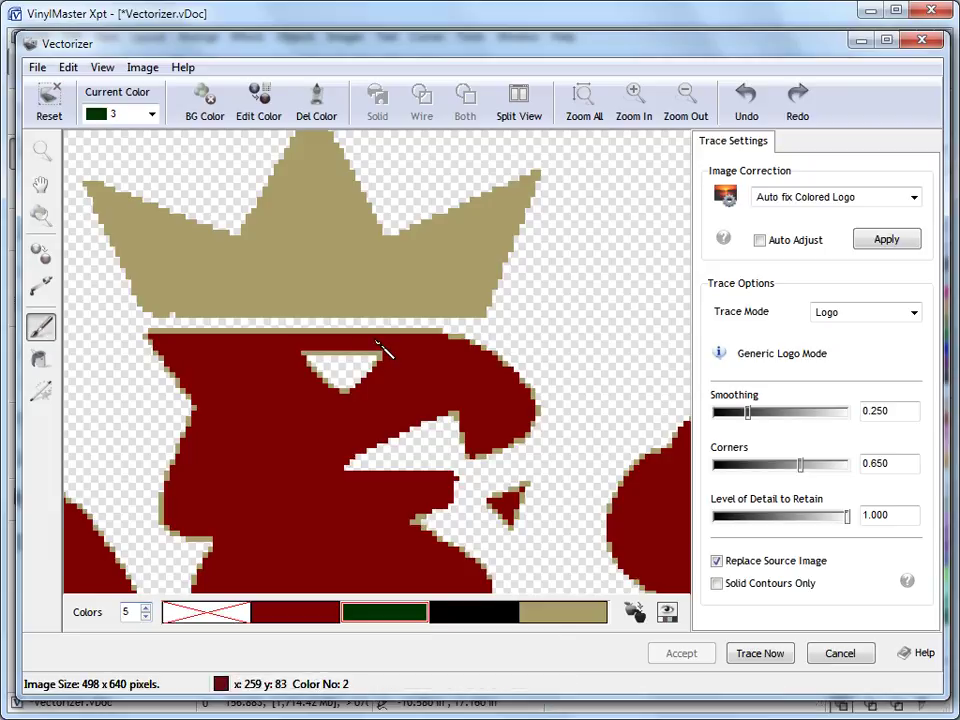
{"action": "left_click", "coordinate": [304, 615]}
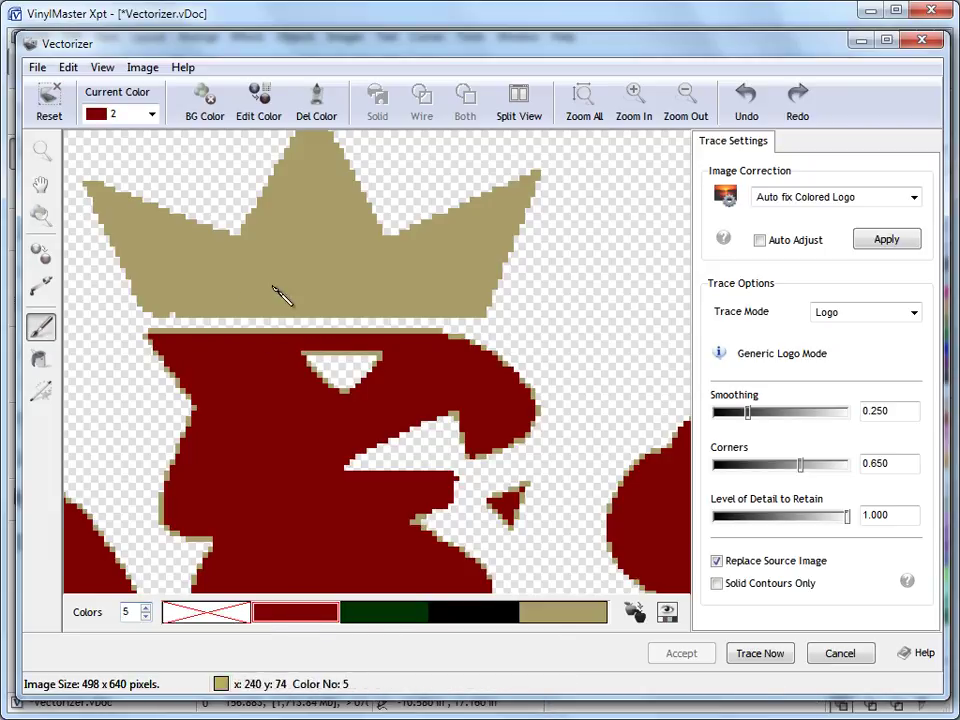
{"action": "mouse_move", "coordinate": [265, 344]}
{"action": "left_mouse_down"}
{"action": "mouse_move", "coordinate": [301, 344]}
{"action": "mouse_move", "coordinate": [249, 342]}
{"action": "mouse_move", "coordinate": [403, 339]}
{"action": "mouse_move", "coordinate": [469, 347]}
{"action": "mouse_move", "coordinate": [522, 378]}
{"action": "left_mouse_up"}
{"action": "mouse_move", "coordinate": [527, 433]}
{"action": "left_mouse_down"}
{"action": "mouse_move", "coordinate": [481, 452]}
{"action": "mouse_move", "coordinate": [455, 407]}
{"action": "left_mouse_up"}
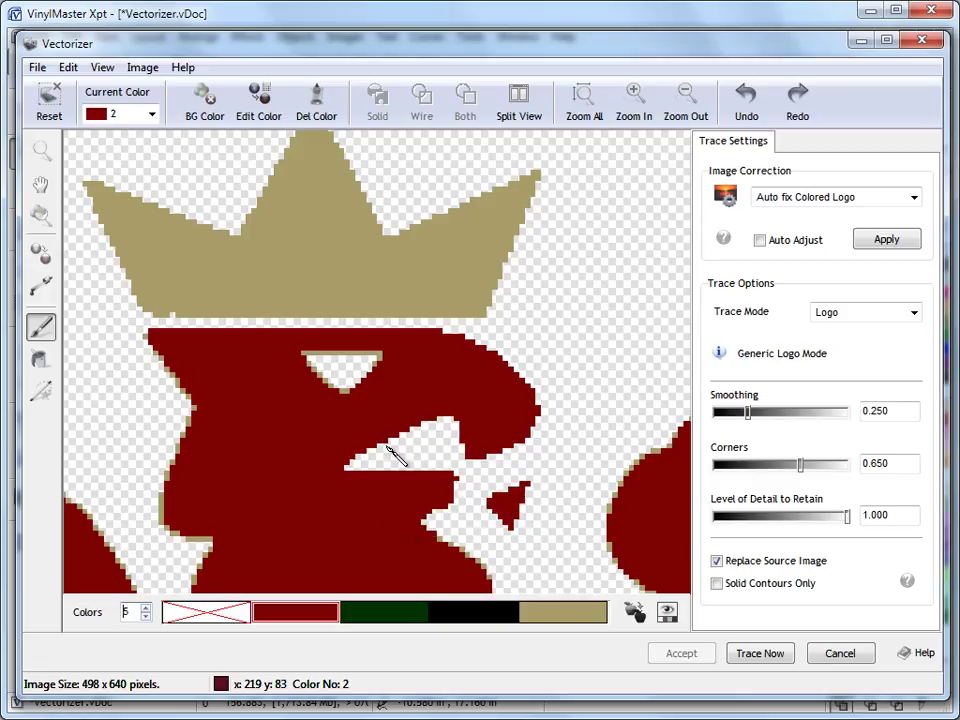
{"action": "left_click_drag", "start_coordinate": [378, 356], "coordinate": [343, 354]}
{"action": "mouse_move", "coordinate": [156, 366]}
{"action": "left_mouse_down"}
{"action": "mouse_move", "coordinate": [192, 440]}
{"action": "mouse_move", "coordinate": [163, 504]}
{"action": "mouse_move", "coordinate": [204, 551]}
{"action": "left_mouse_up"}
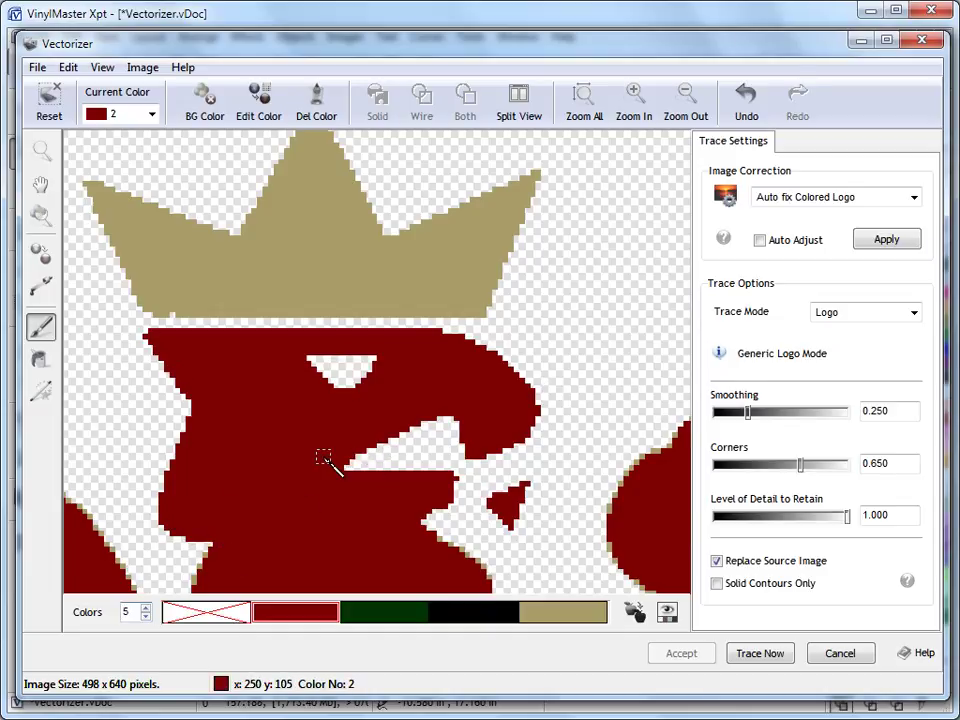
Step: Undo the dark red brush strokes painted over the tan fringe around the head
{"action": "left_click", "coordinate": [42, 288]}
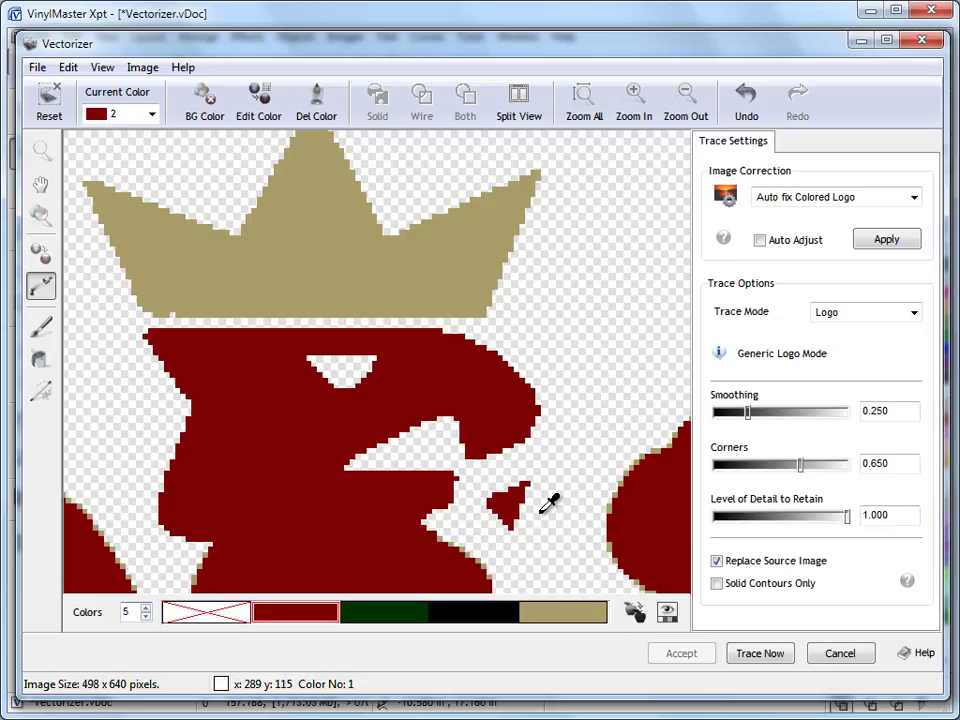
{"action": "left_click", "coordinate": [48, 285]}
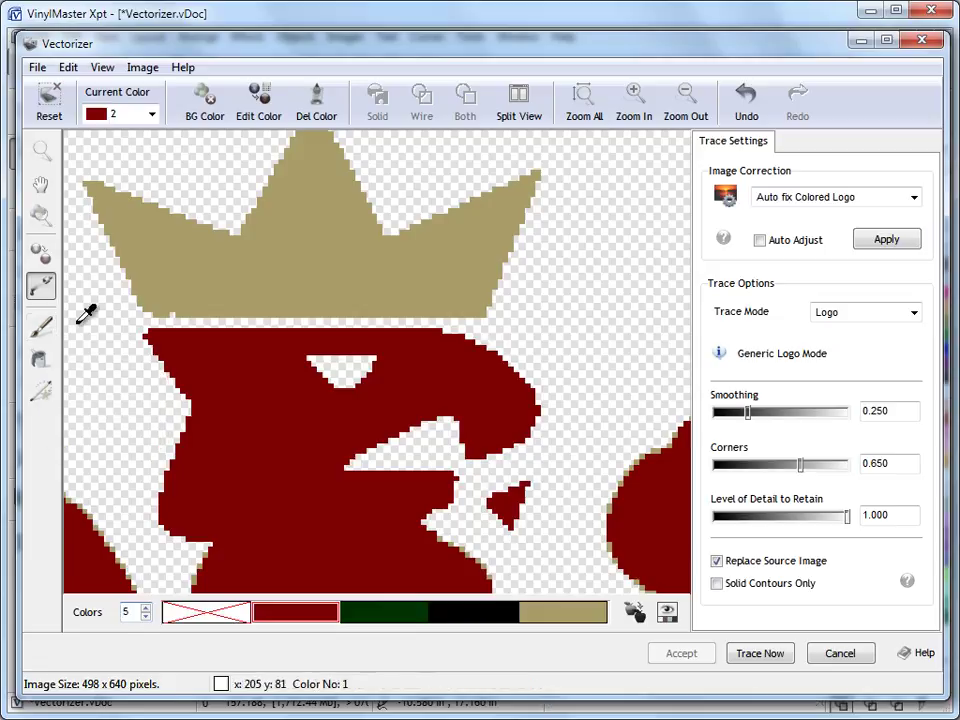
{"action": "left_click", "coordinate": [746, 102]}
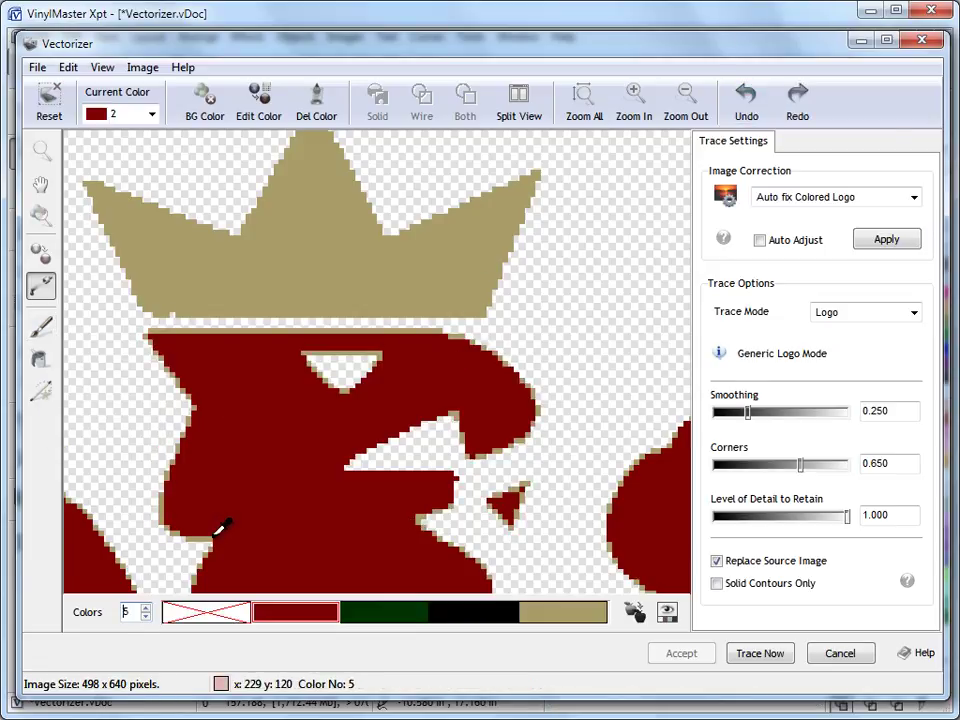
Step: Apply the Remove Detail image correction to the logo and undo it
{"action": "left_click", "coordinate": [790, 199]}
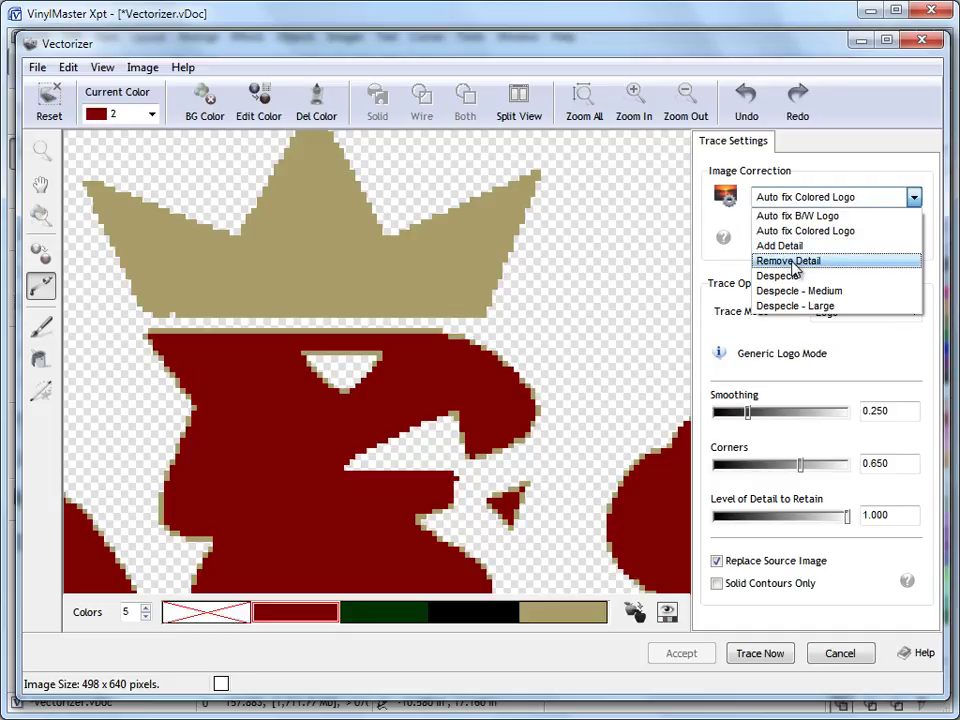
{"action": "left_click", "coordinate": [790, 261]}
{"action": "left_click", "coordinate": [886, 244]}
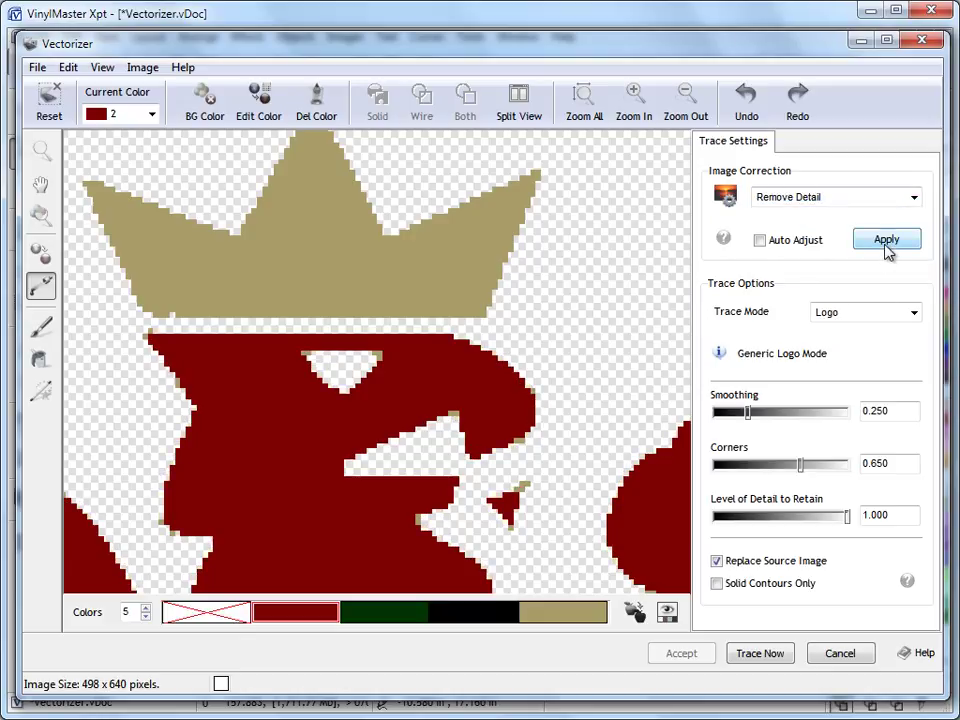
{"action": "left_click", "coordinate": [742, 110]}
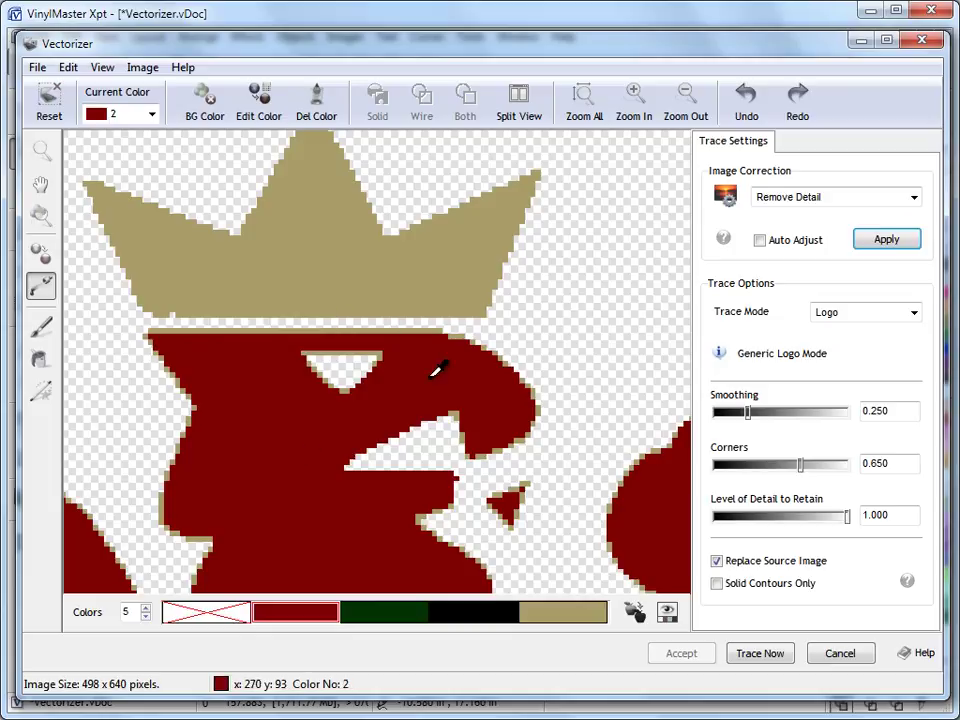
Step: Apply the Remove Detail image correction twice and undo the second pass
{"action": "left_click", "coordinate": [904, 240]}
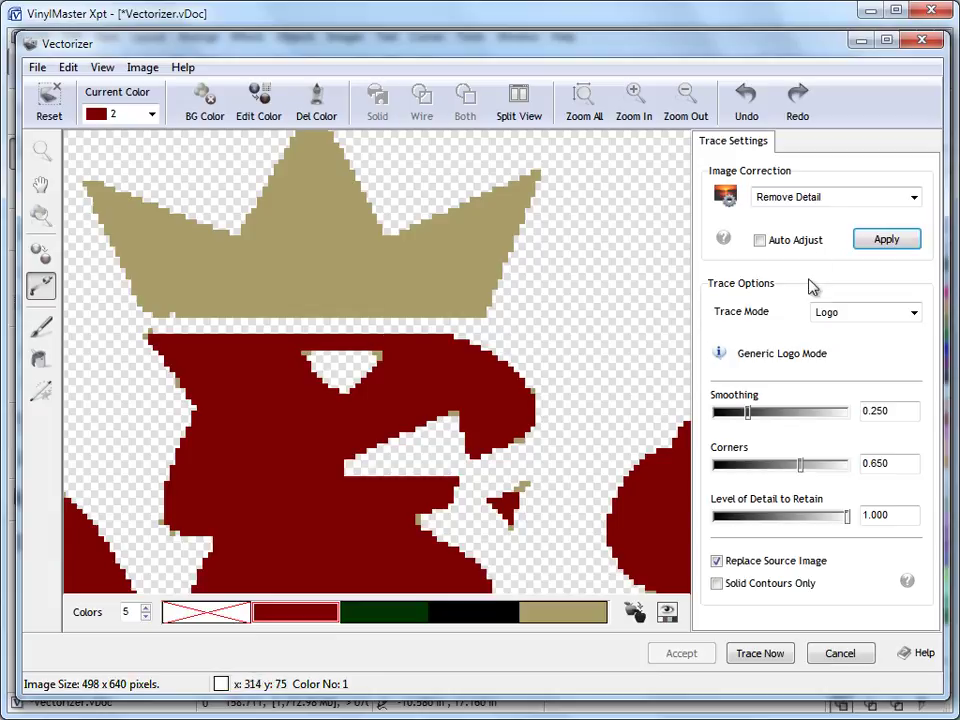
{"action": "left_click", "coordinate": [800, 197]}
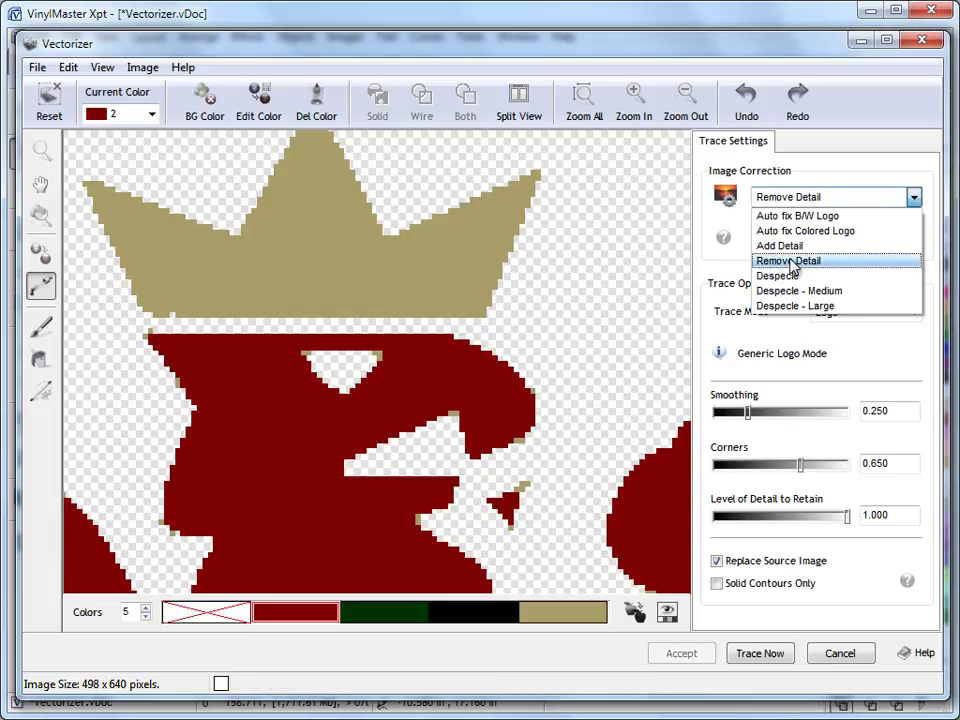
{"action": "left_click", "coordinate": [791, 261]}
{"action": "left_click", "coordinate": [886, 242]}
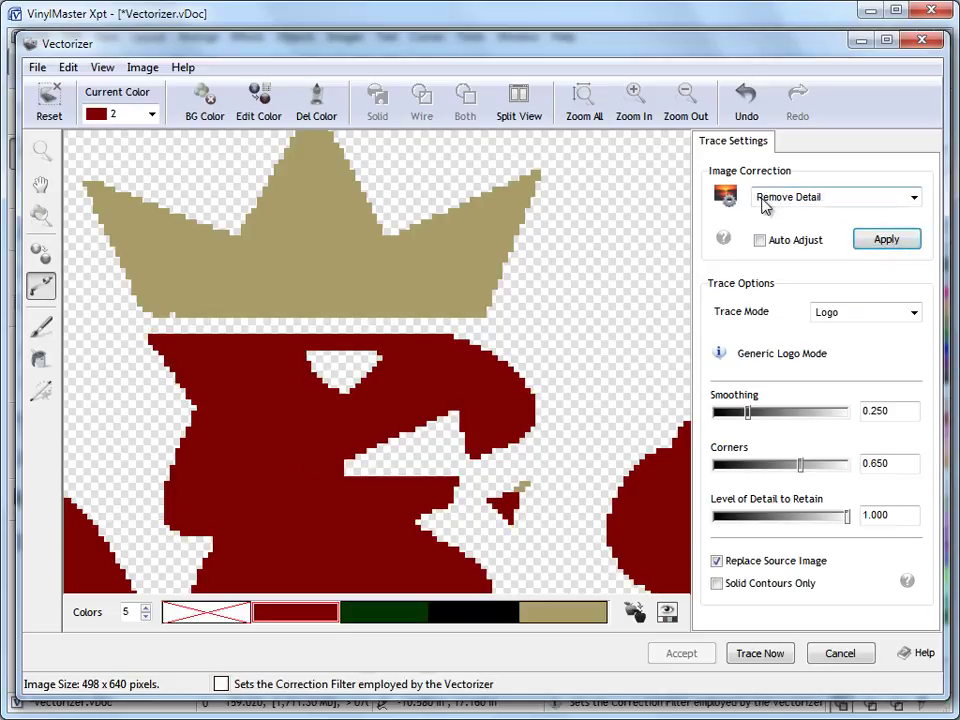
{"action": "left_click", "coordinate": [748, 97]}
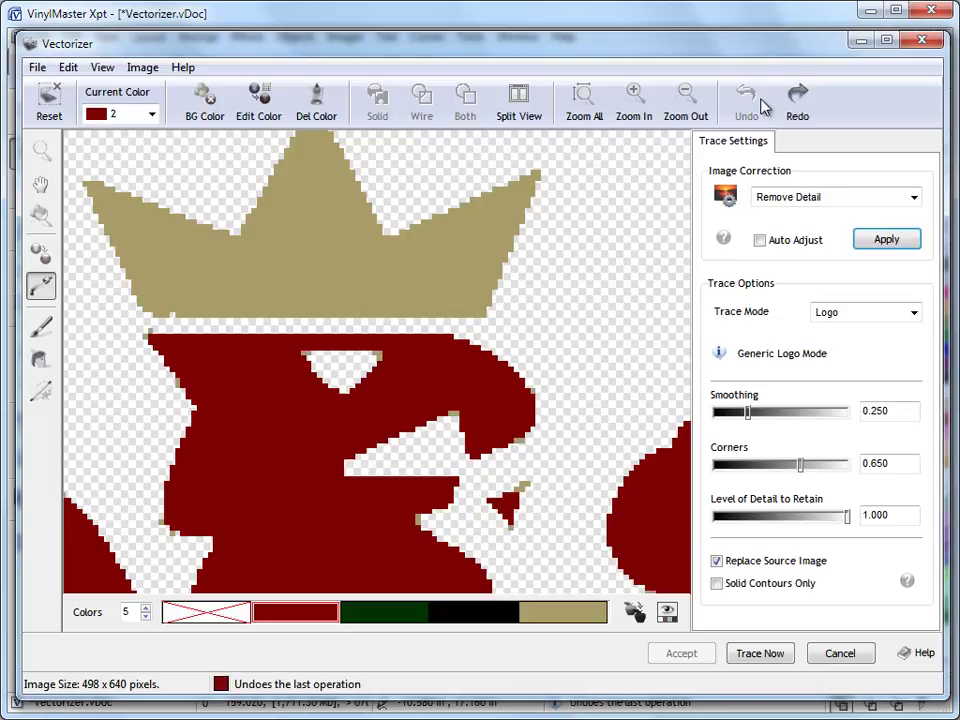
Step: Set the image correction to Despecle and apply it to the logo
{"action": "left_click", "coordinate": [816, 198]}
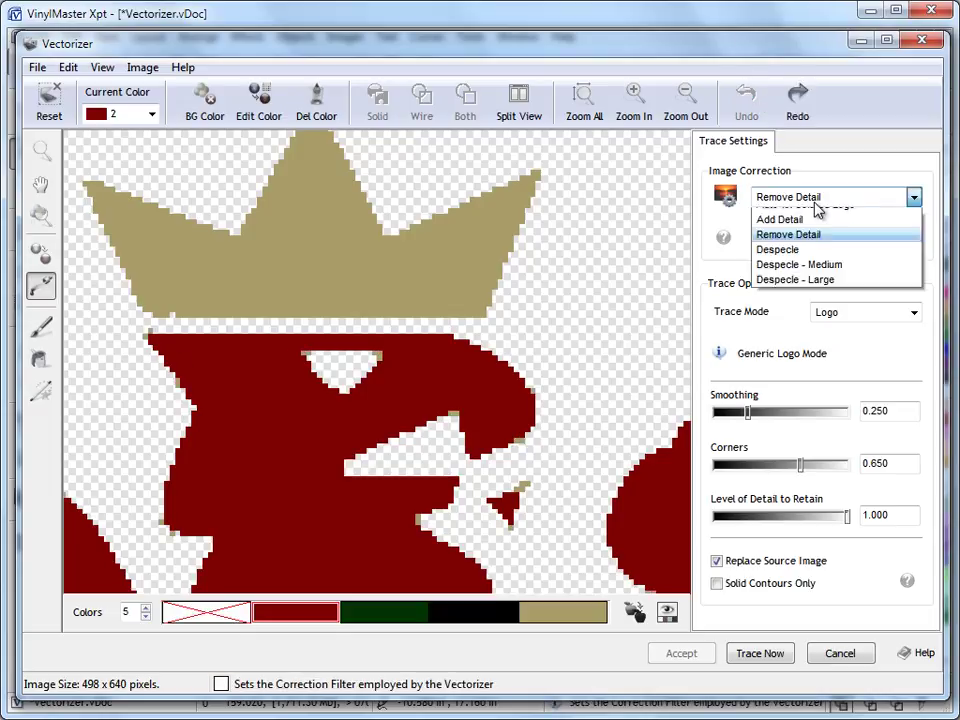
{"action": "left_click", "coordinate": [788, 277]}
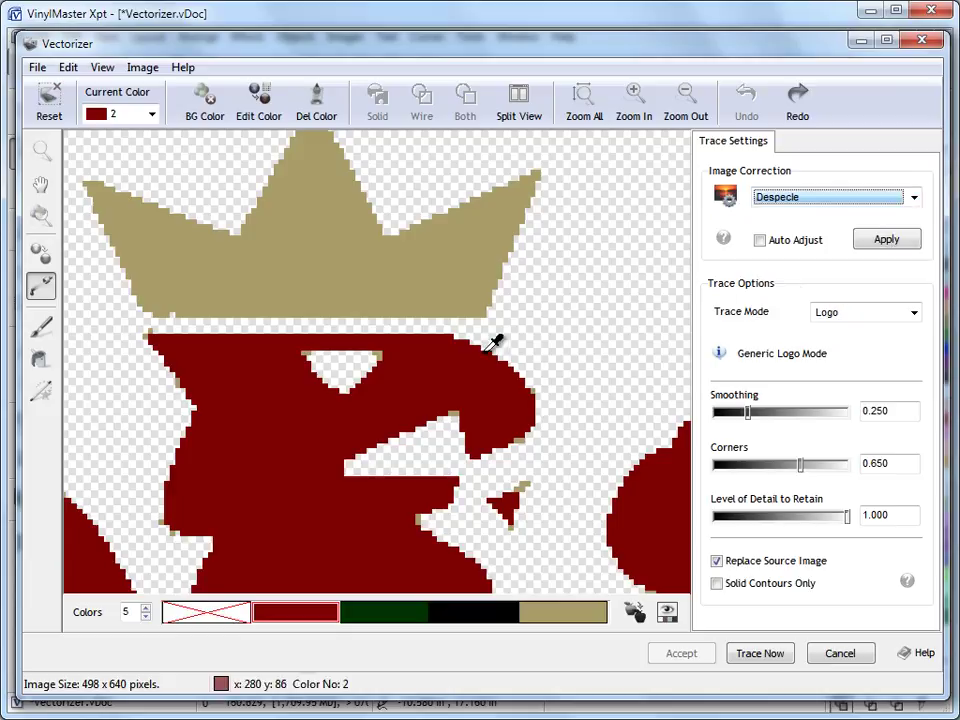
{"action": "left_click", "coordinate": [789, 203]}
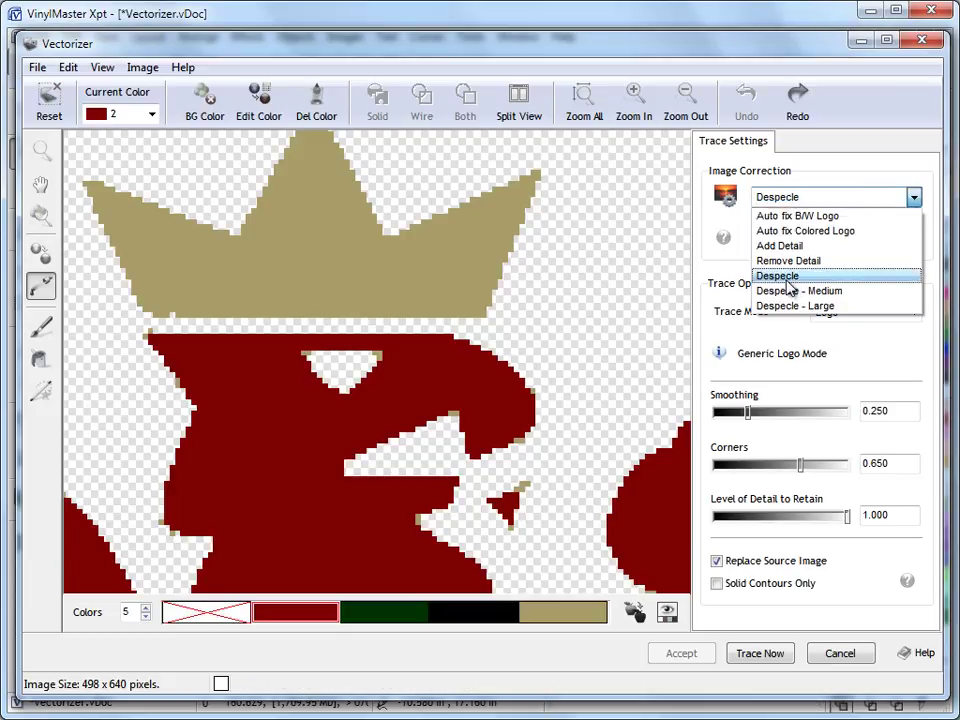
{"action": "left_click", "coordinate": [789, 279]}
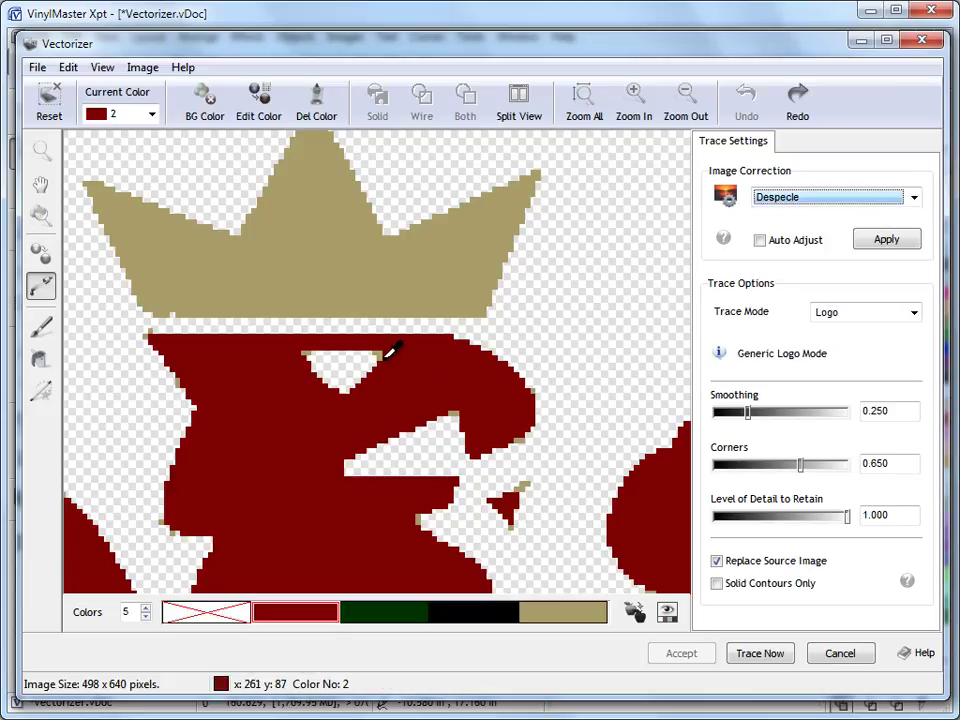
{"action": "left_click", "coordinate": [885, 250]}
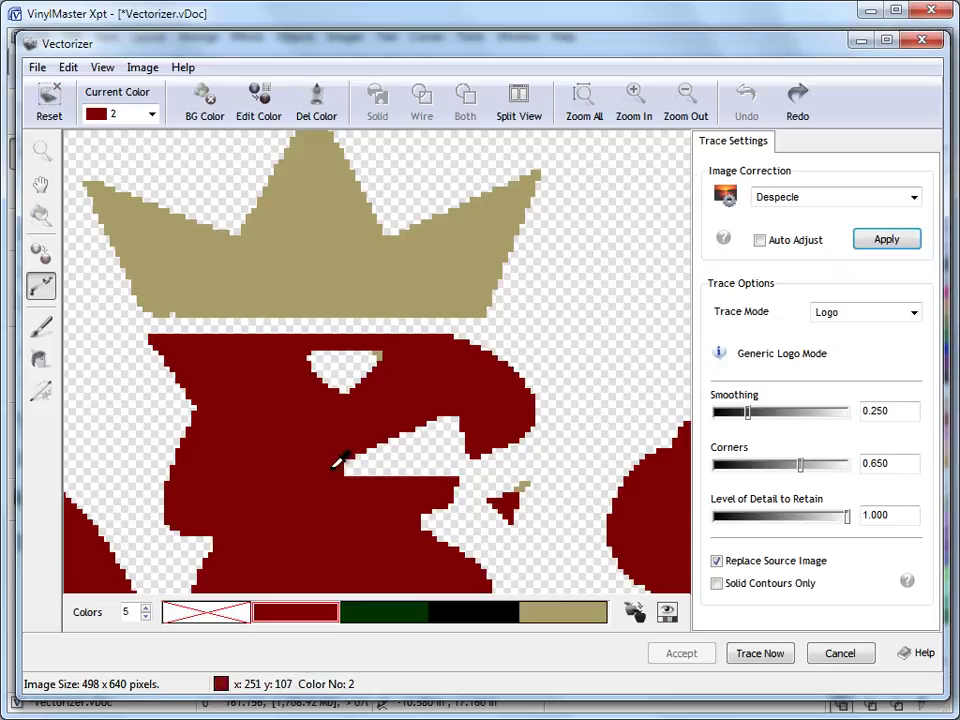
Step: Apply the Despecle - Medium and Despecle - Large corrections in turn and undo both
{"action": "left_click", "coordinate": [855, 207]}
{"action": "left_click", "coordinate": [808, 291]}
{"action": "left_click", "coordinate": [887, 240]}
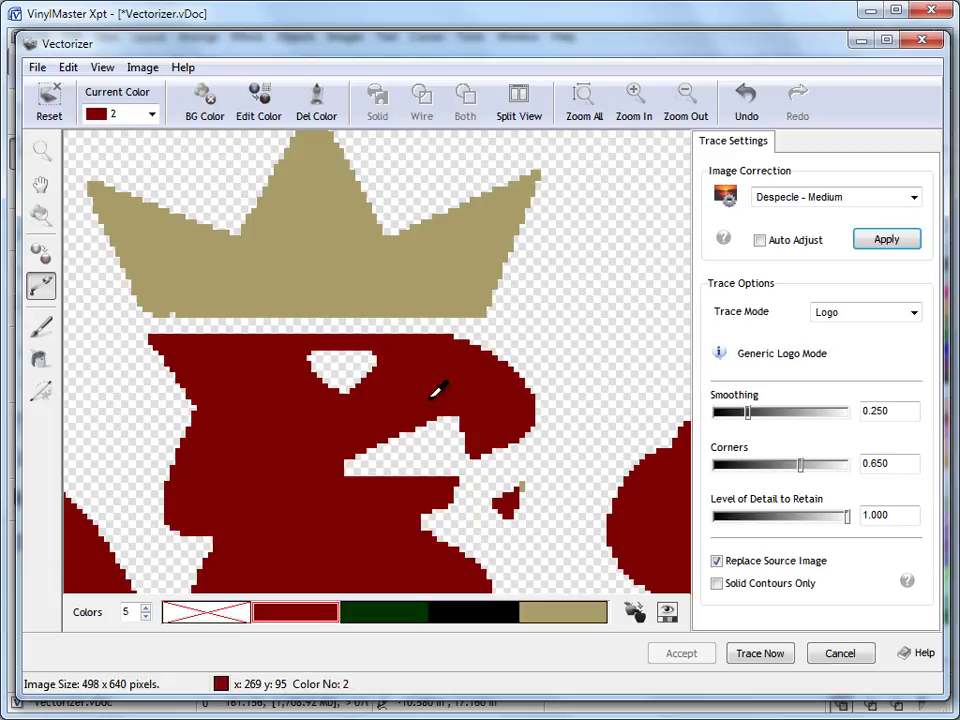
{"action": "left_click", "coordinate": [855, 197]}
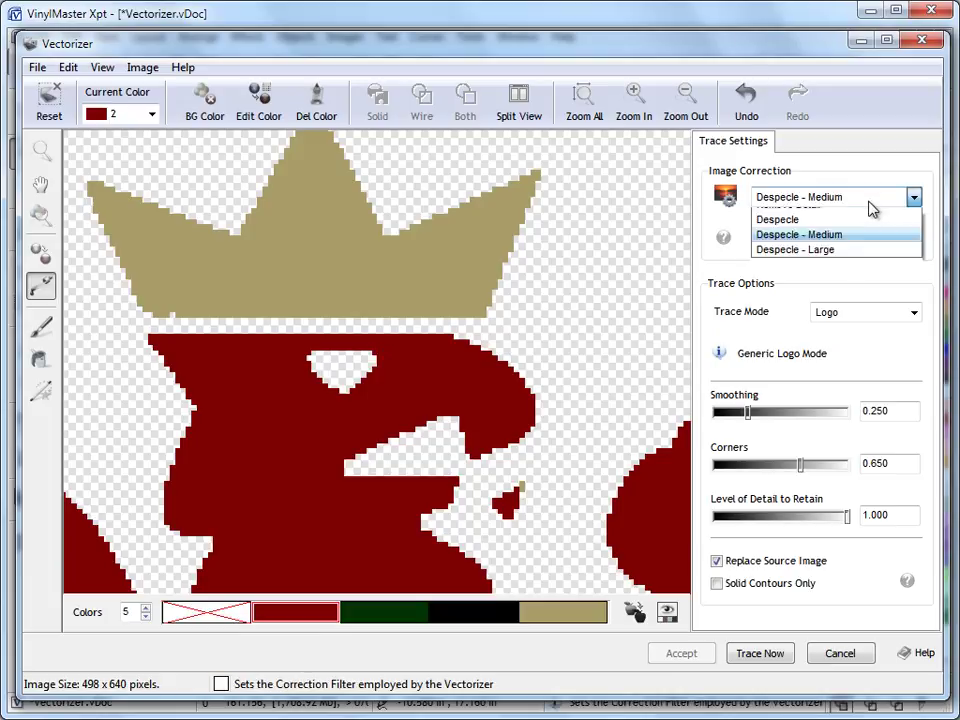
{"action": "left_click", "coordinate": [834, 306]}
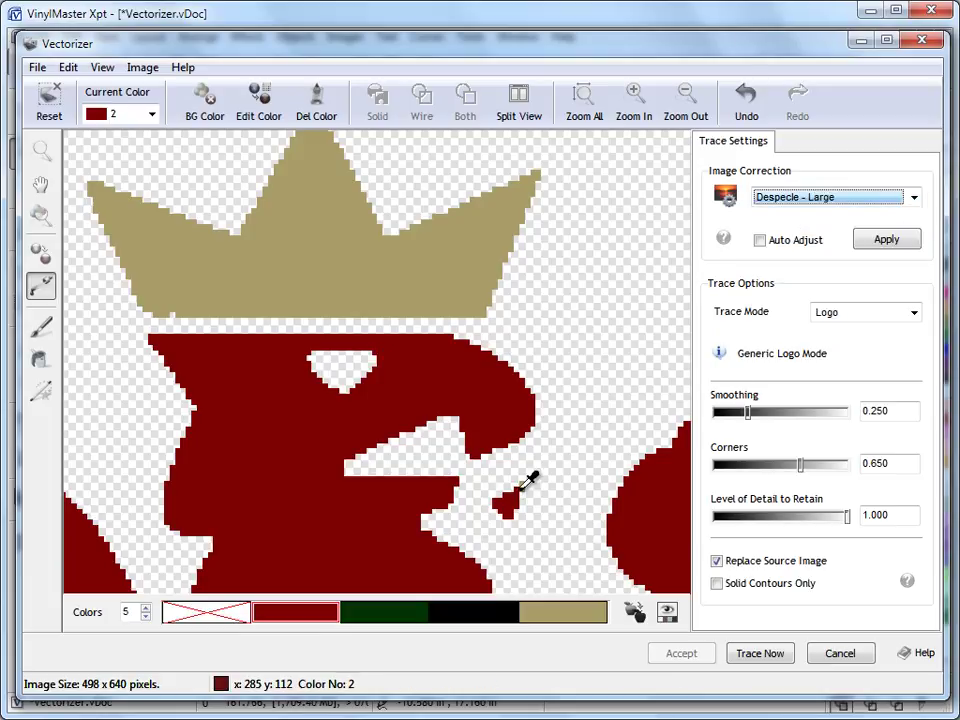
{"action": "left_click", "coordinate": [872, 241]}
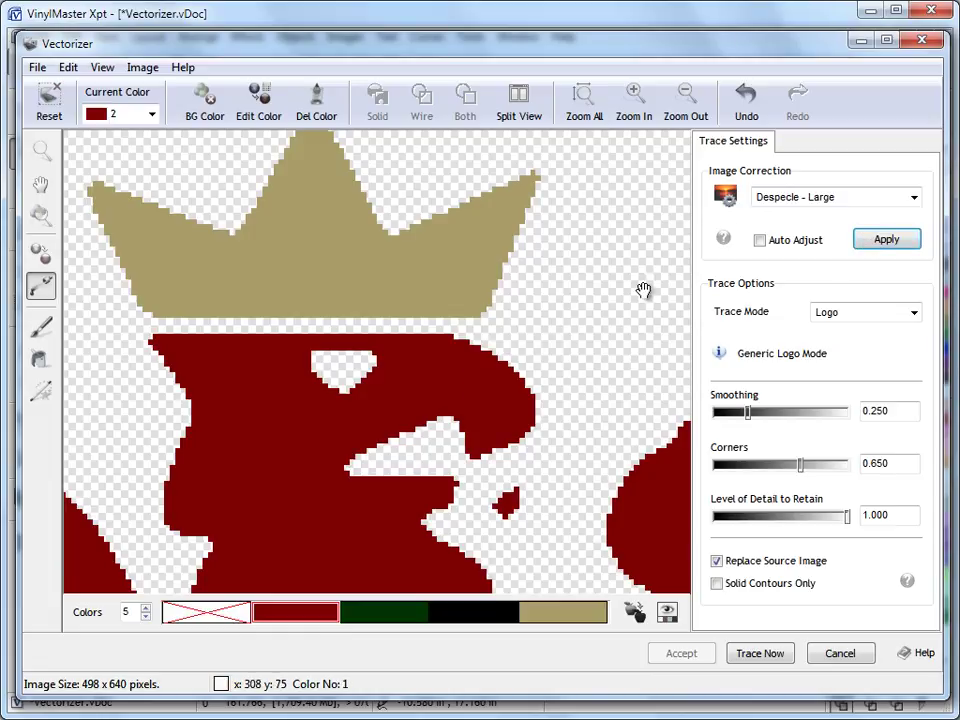
{"action": "left_click", "coordinate": [747, 108]}
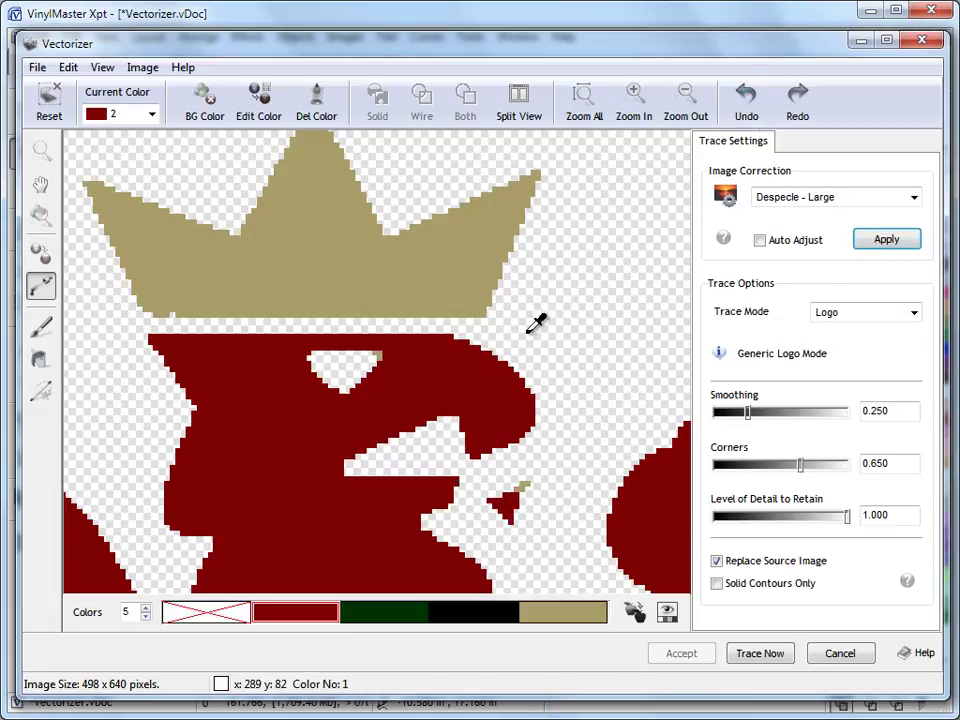
Step: Apply the Despecle correction once more, followed by another pass of Remove Detail
{"action": "left_click", "coordinate": [830, 197]}
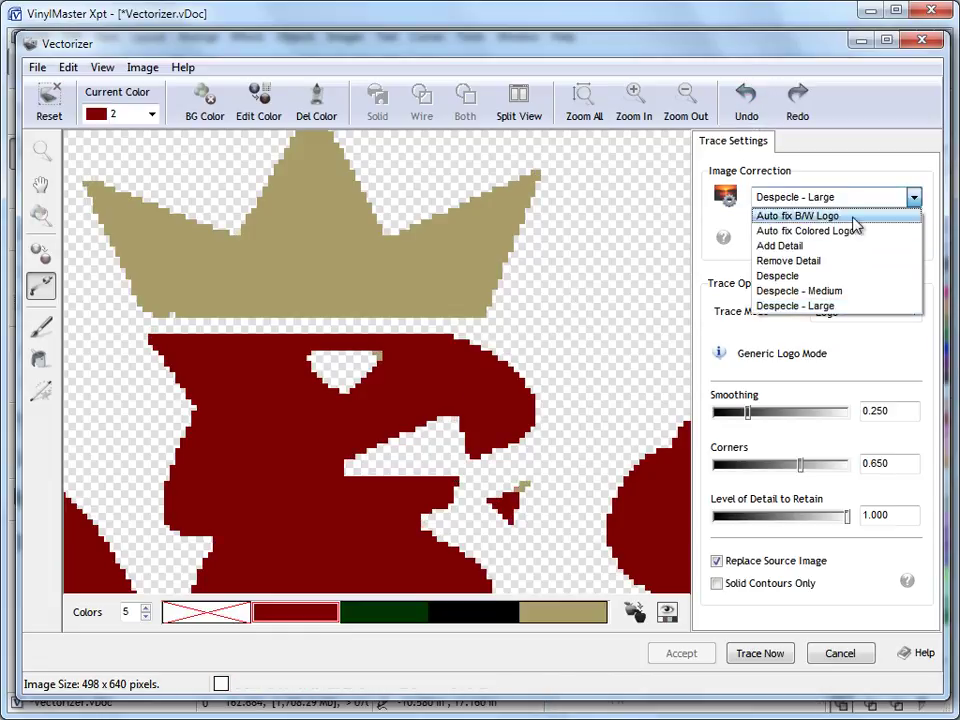
{"action": "left_click", "coordinate": [800, 277]}
{"action": "left_click", "coordinate": [882, 244]}
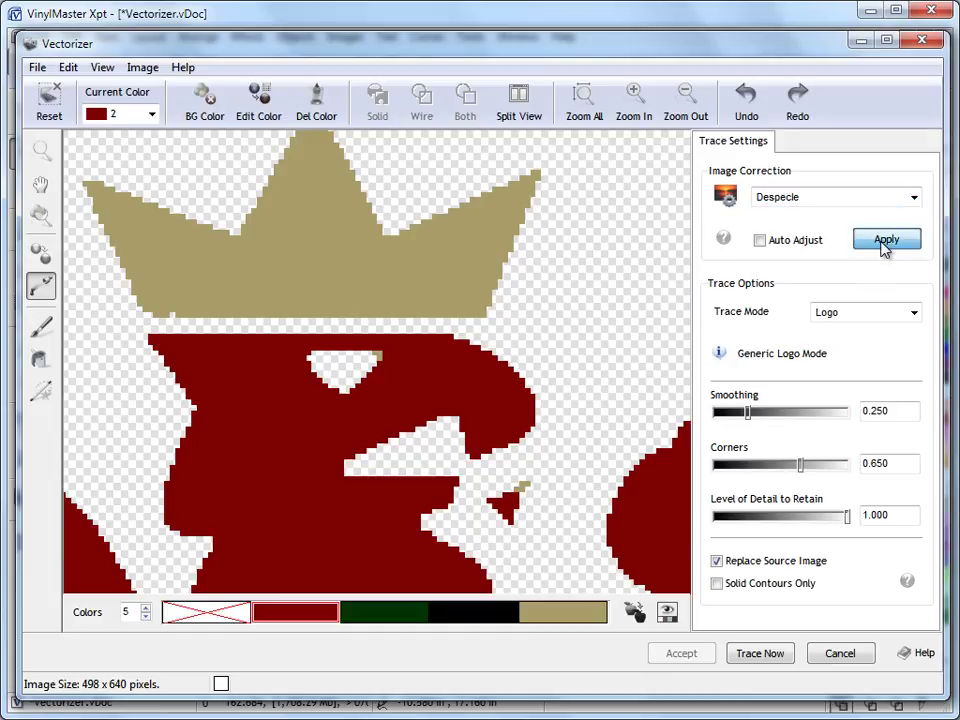
{"action": "left_click", "coordinate": [835, 202]}
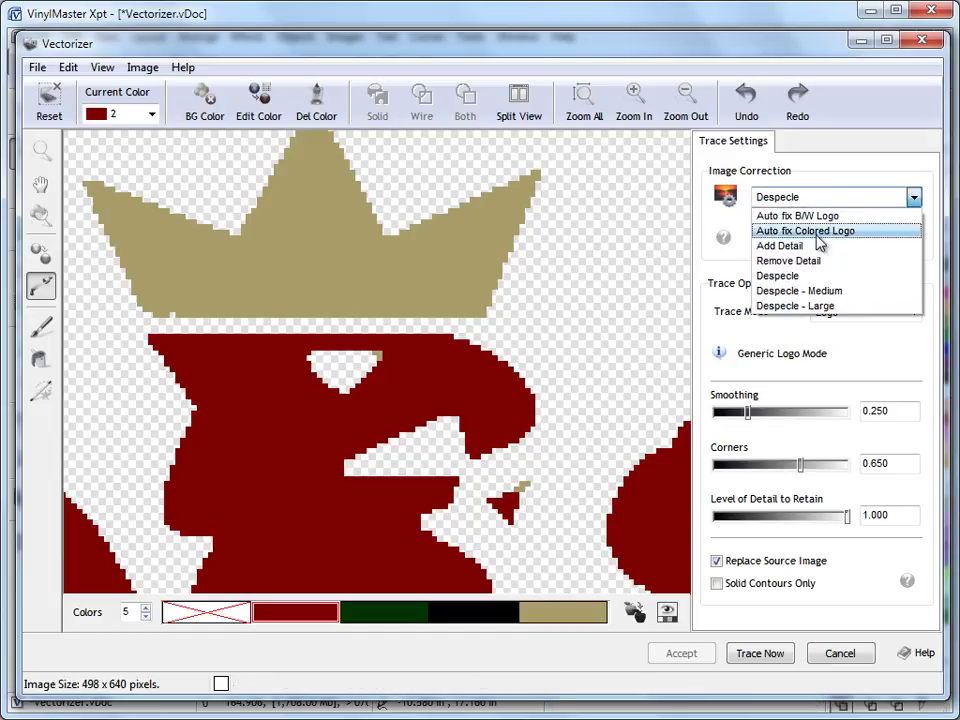
{"action": "left_click", "coordinate": [814, 260]}
{"action": "left_click", "coordinate": [883, 242]}
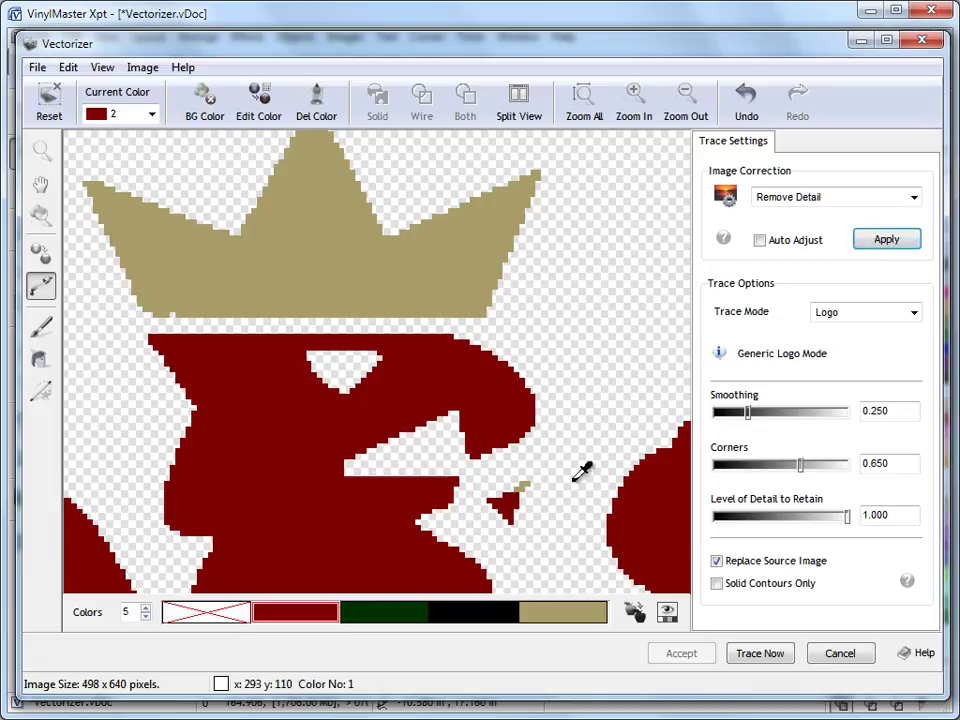
Step: Examine the cleaned color edges on the griffin's limbs, green waves and black lettering, and return to the whole logo
{"action": "left_click_drag", "start_coordinate": [690, 385], "coordinate": [386, 184]}
{"action": "left_click_drag", "start_coordinate": [691, 529], "coordinate": [681, 197]}
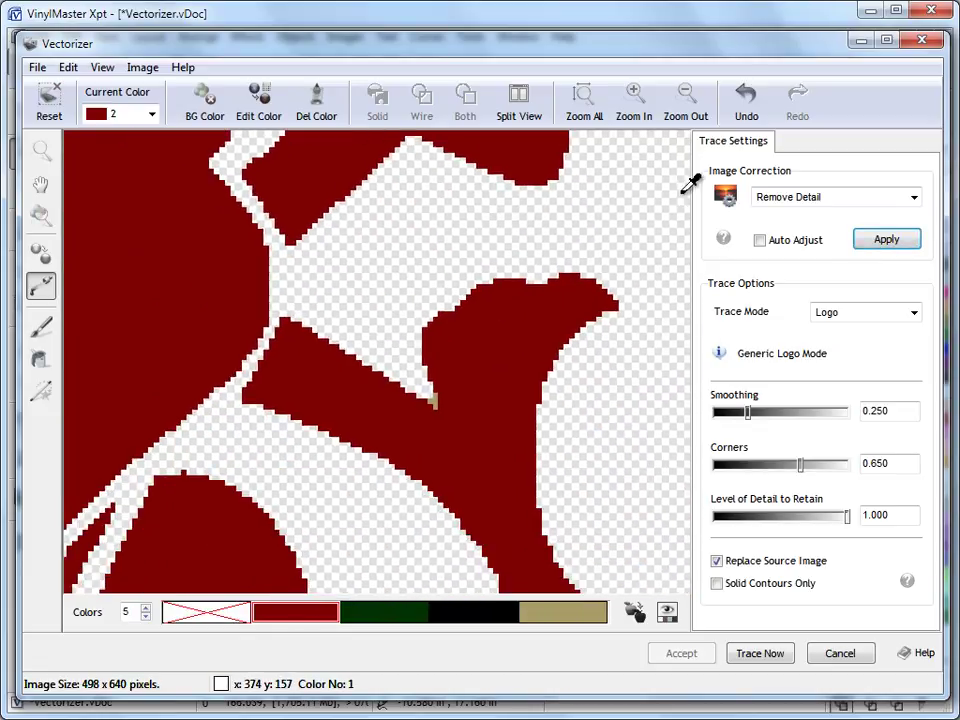
{"action": "left_click_drag", "start_coordinate": [690, 562], "coordinate": [687, 310]}
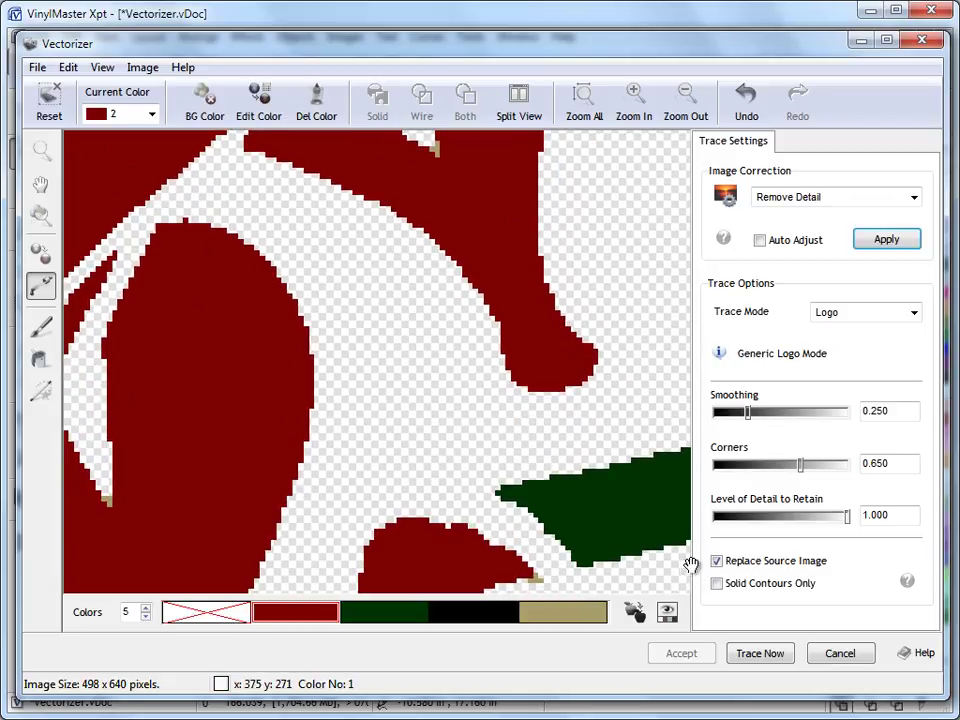
{"action": "left_click_drag", "start_coordinate": [697, 572], "coordinate": [696, 272]}
{"action": "left_click_drag", "start_coordinate": [690, 570], "coordinate": [690, 220]}
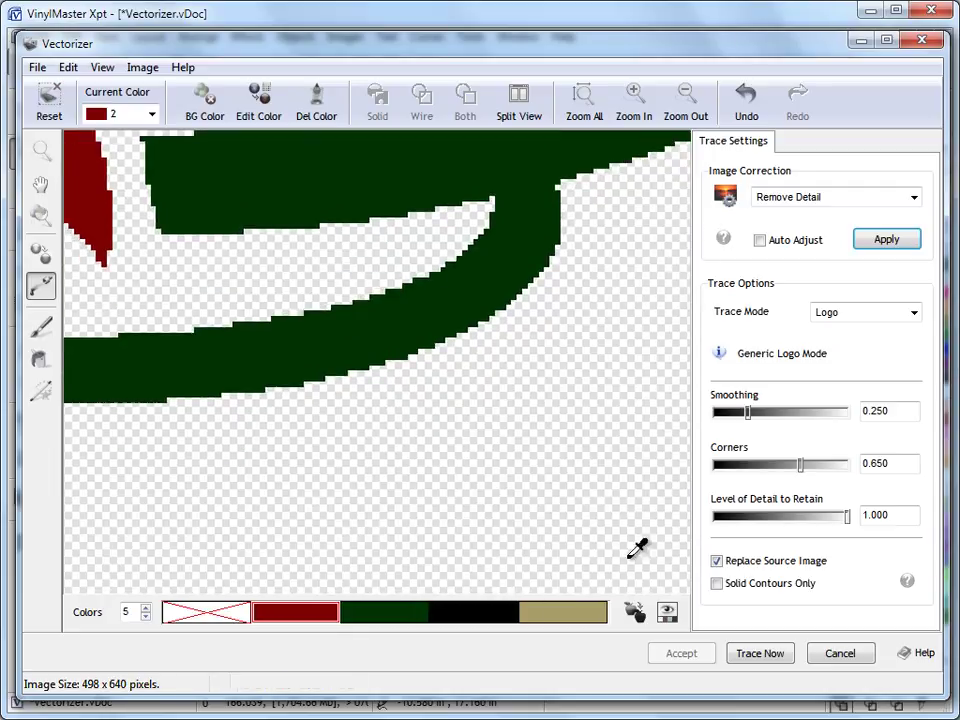
{"action": "left_click", "coordinate": [688, 500]}
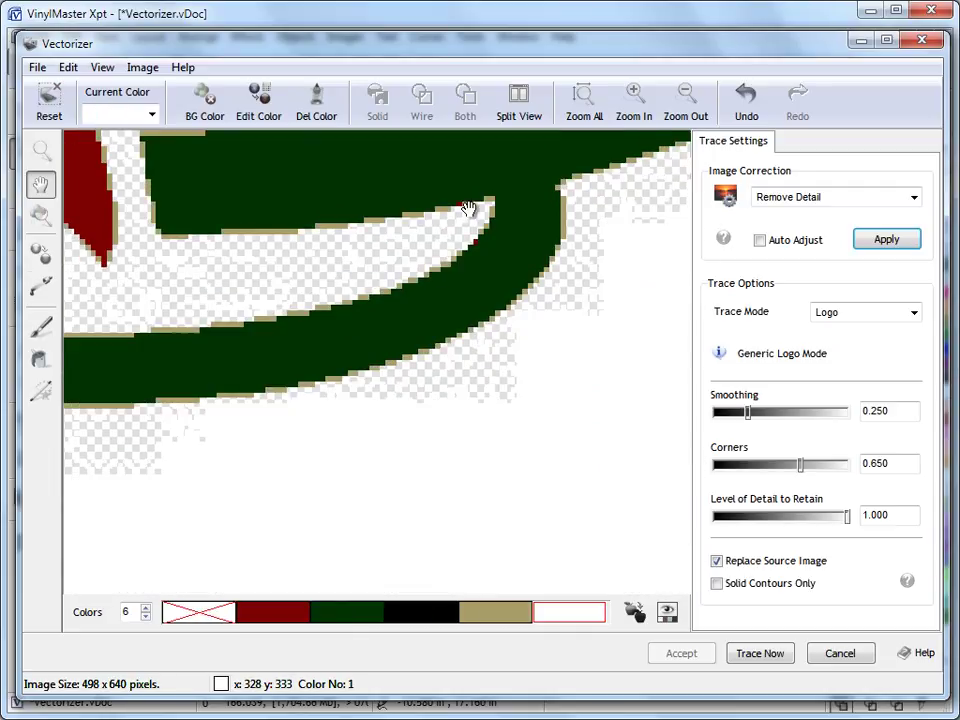
{"action": "left_click", "coordinate": [746, 100]}
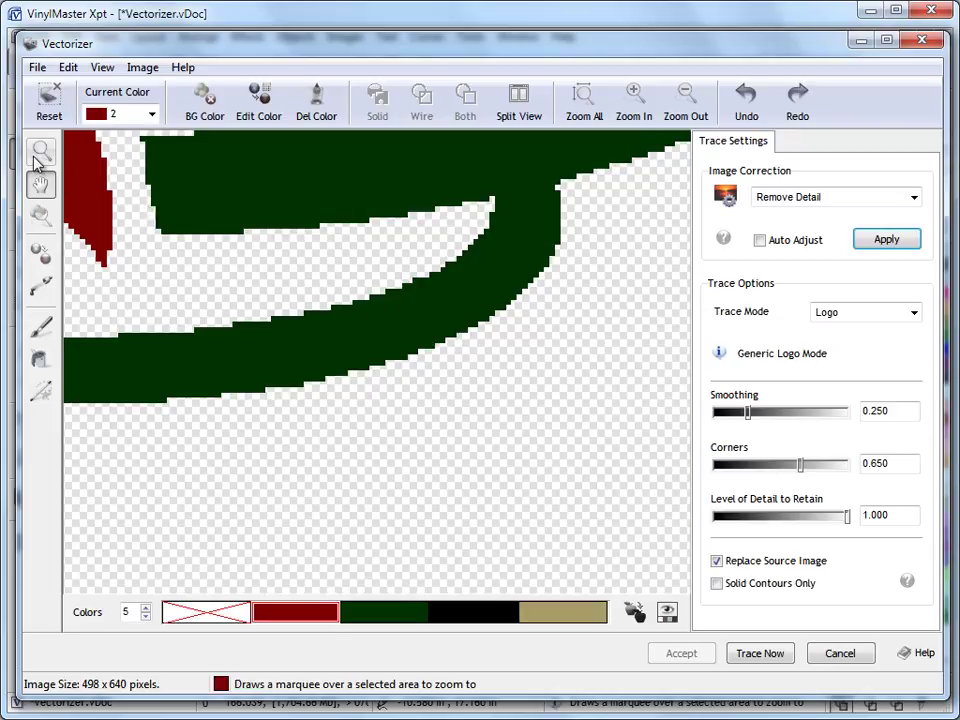
{"action": "left_click", "coordinate": [42, 185]}
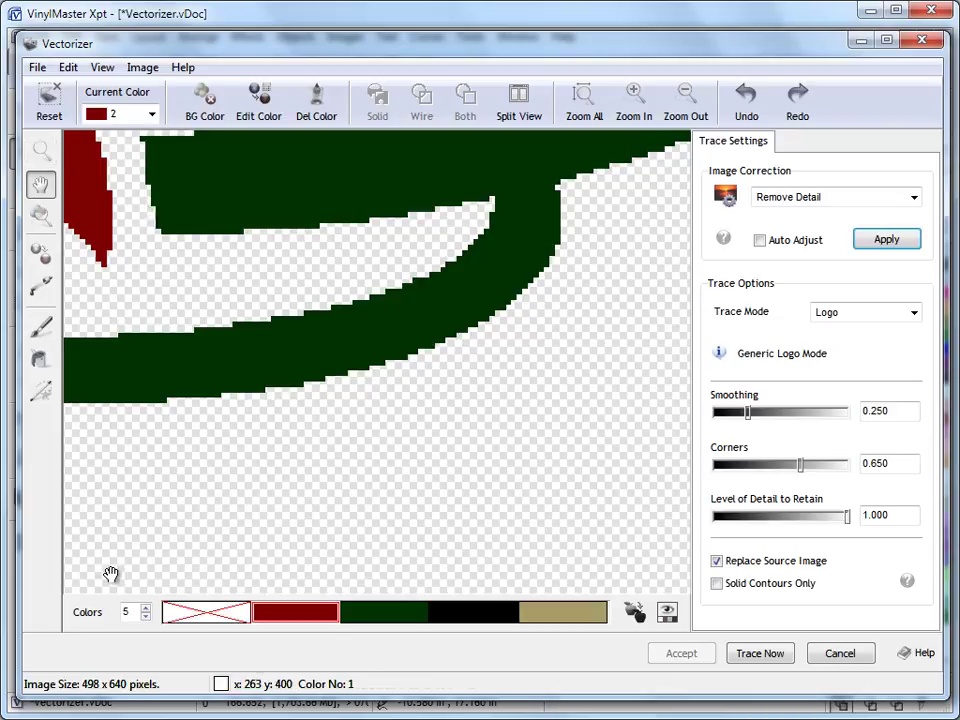
{"action": "left_click_drag", "start_coordinate": [64, 558], "coordinate": [629, 172]}
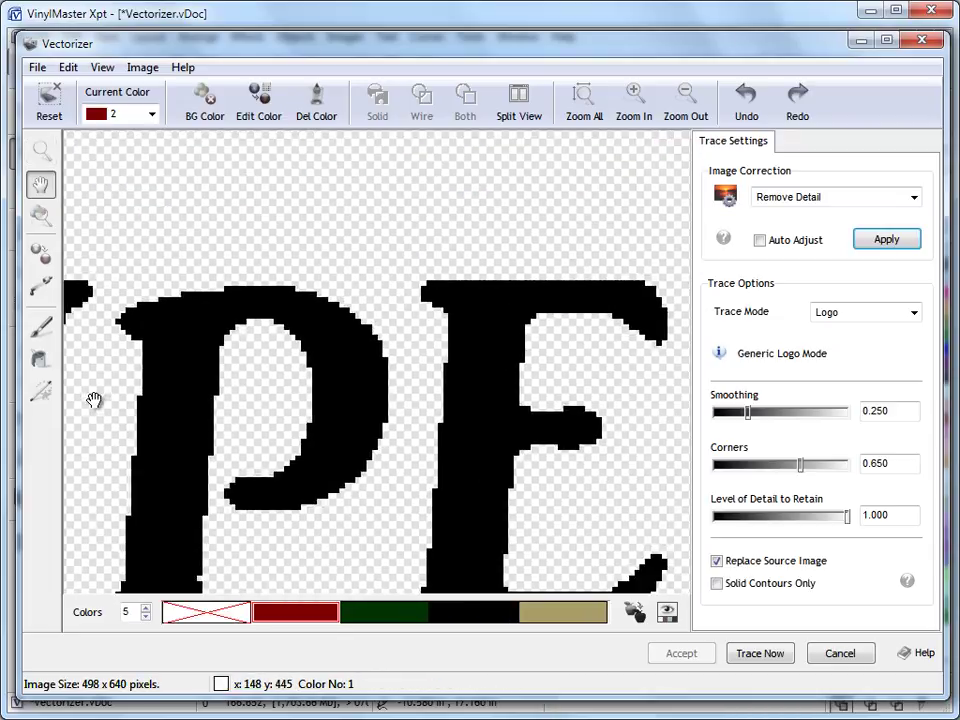
{"action": "left_click_drag", "start_coordinate": [71, 396], "coordinate": [537, 313]}
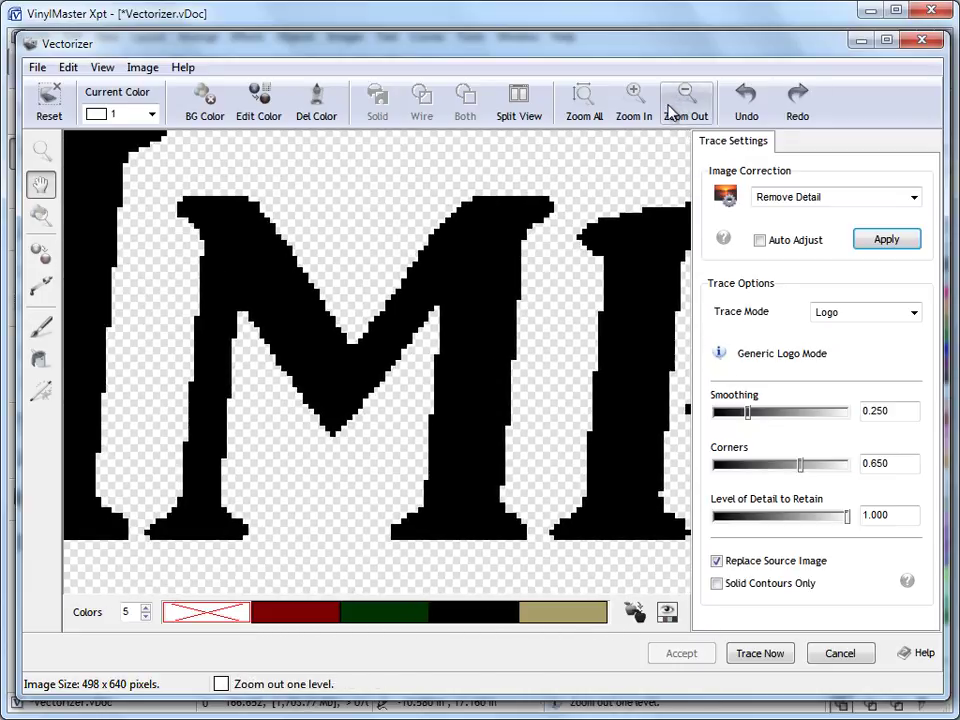
{"action": "left_click", "coordinate": [584, 100]}
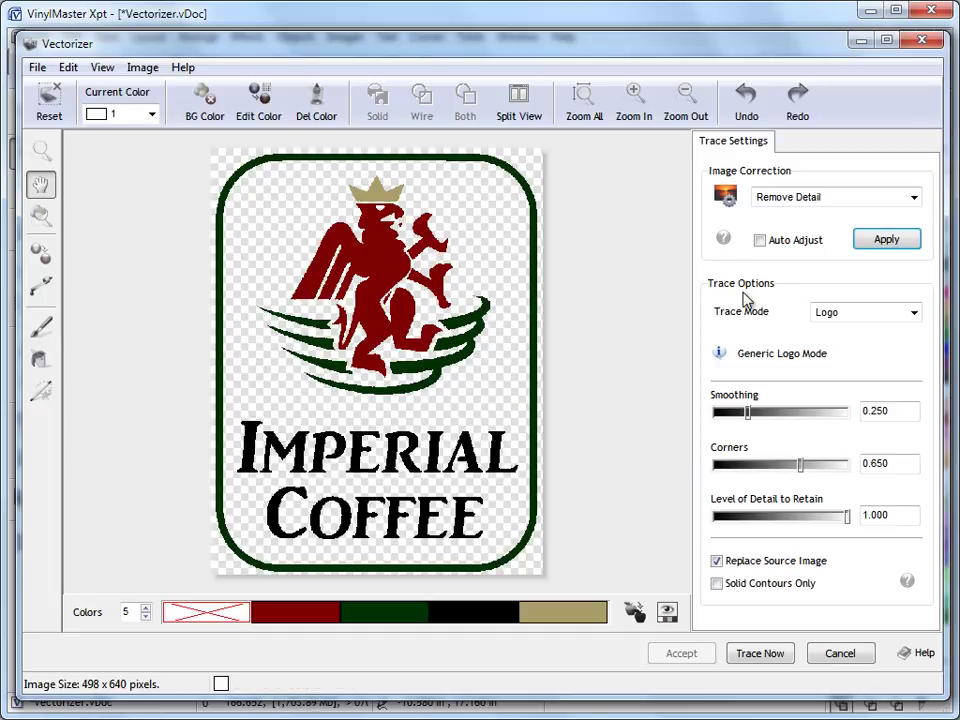
Step: Set the trace mode to Default and trace the cleaned logo
{"action": "left_click", "coordinate": [914, 312]}
{"action": "left_click", "coordinate": [904, 331]}
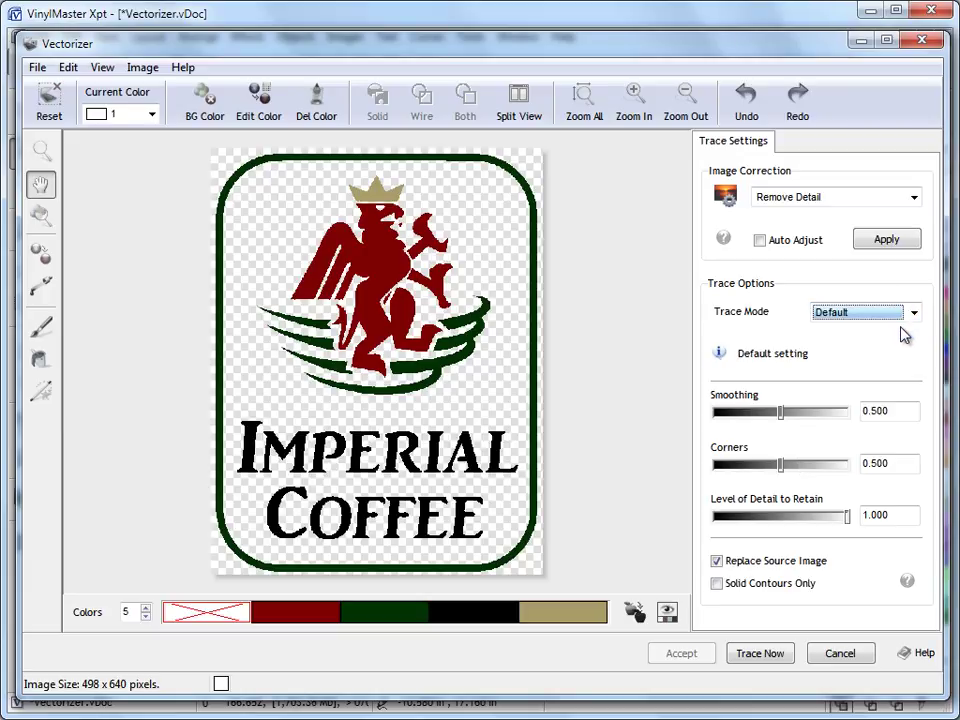
{"action": "left_click", "coordinate": [761, 654]}
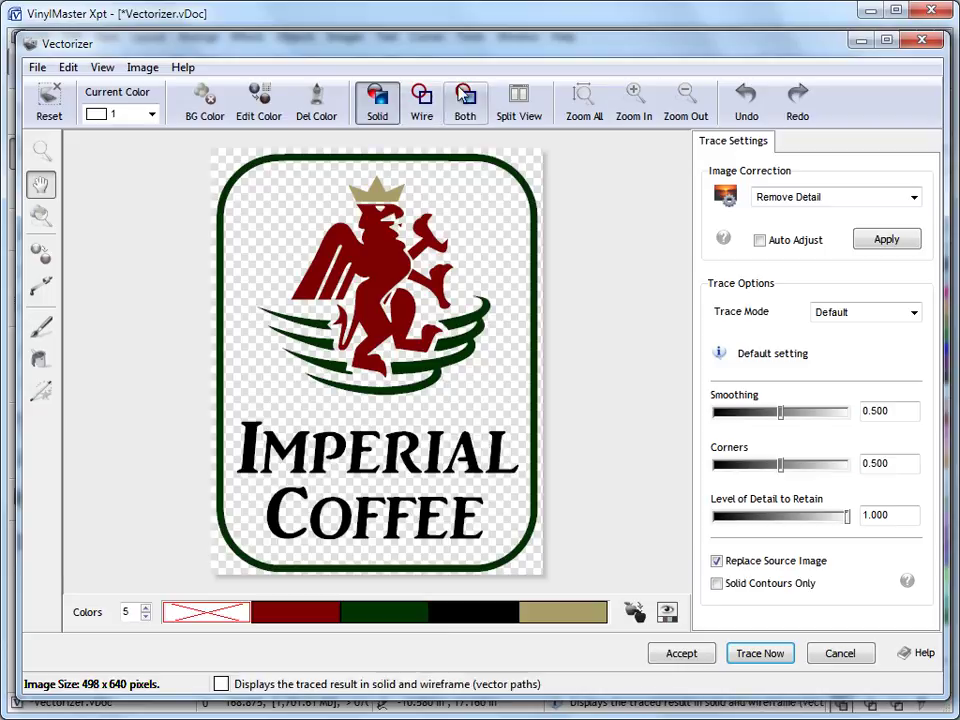
Step: Display the traced logo as wireframe and as combined solid and wireframe, and examine the outlines of the green waves and griffin up close
{"action": "left_click", "coordinate": [421, 100]}
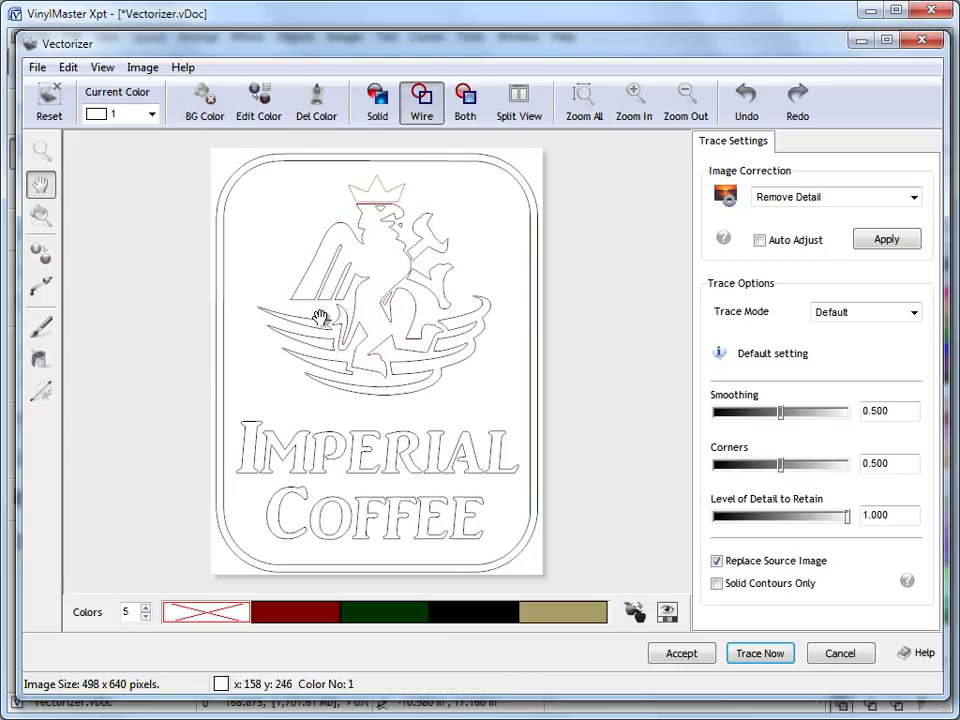
{"action": "left_click", "coordinate": [478, 118]}
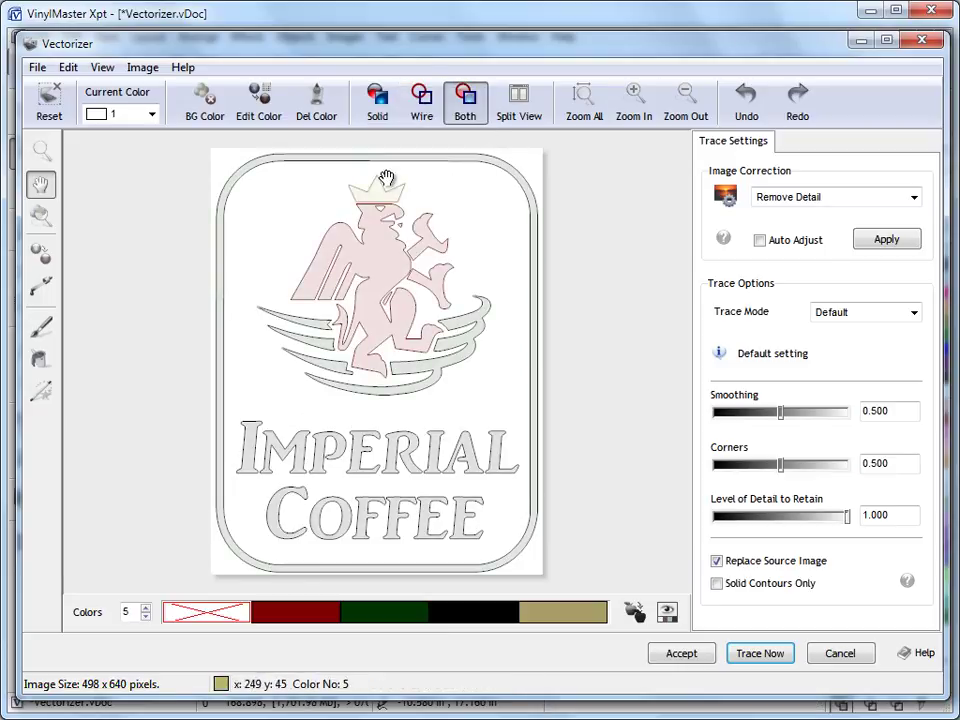
{"action": "left_click", "coordinate": [641, 116]}
{"action": "left_click", "coordinate": [643, 117]}
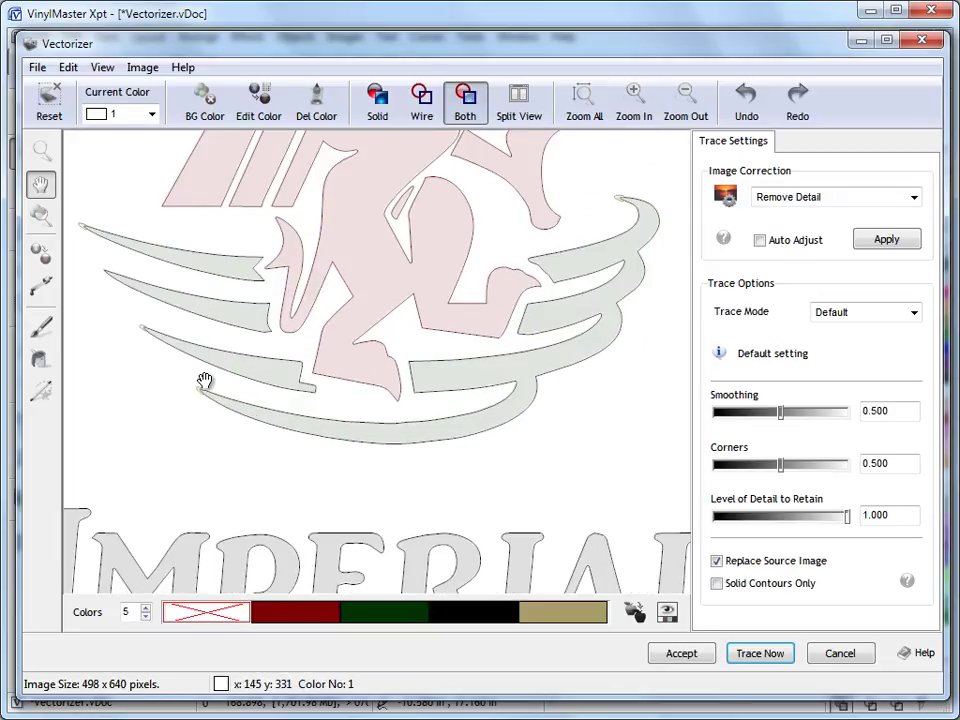
{"action": "left_click_drag", "start_coordinate": [678, 228], "coordinate": [628, 392]}
{"action": "left_click_drag", "start_coordinate": [78, 300], "coordinate": [190, 322]}
{"action": "left_click_drag", "start_coordinate": [682, 261], "coordinate": [658, 292]}
{"action": "left_click_drag", "start_coordinate": [684, 356], "coordinate": [604, 377]}
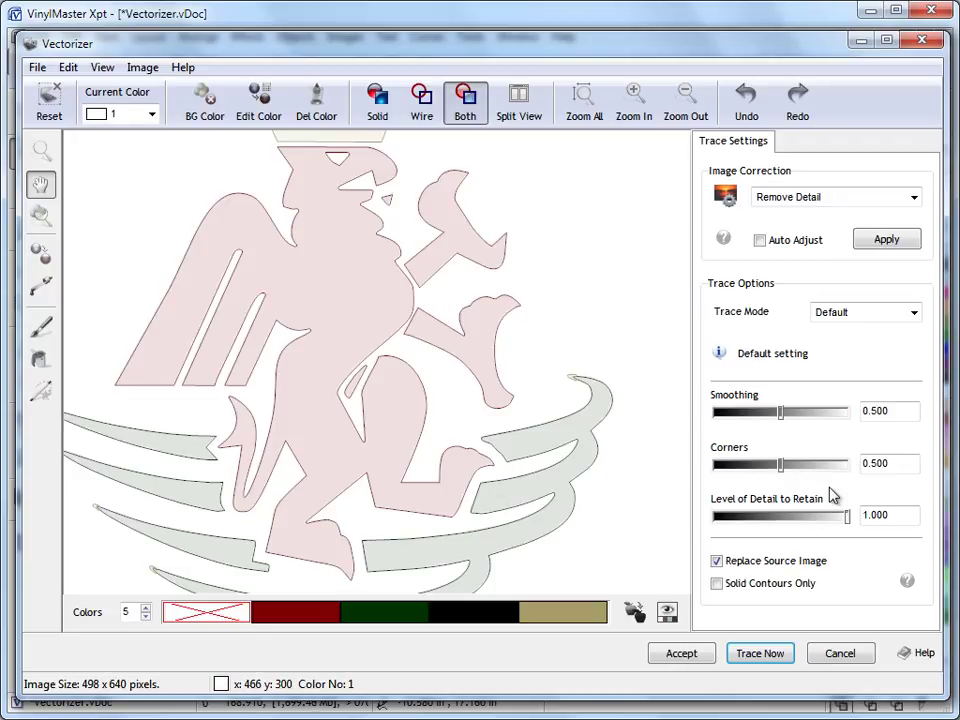
Step: Set Smoothing to 0.248 and Corners to 0.603 and trace the logo again
{"action": "left_click", "coordinate": [736, 655]}
{"action": "left_click_drag", "start_coordinate": [783, 421], "coordinate": [752, 425]}
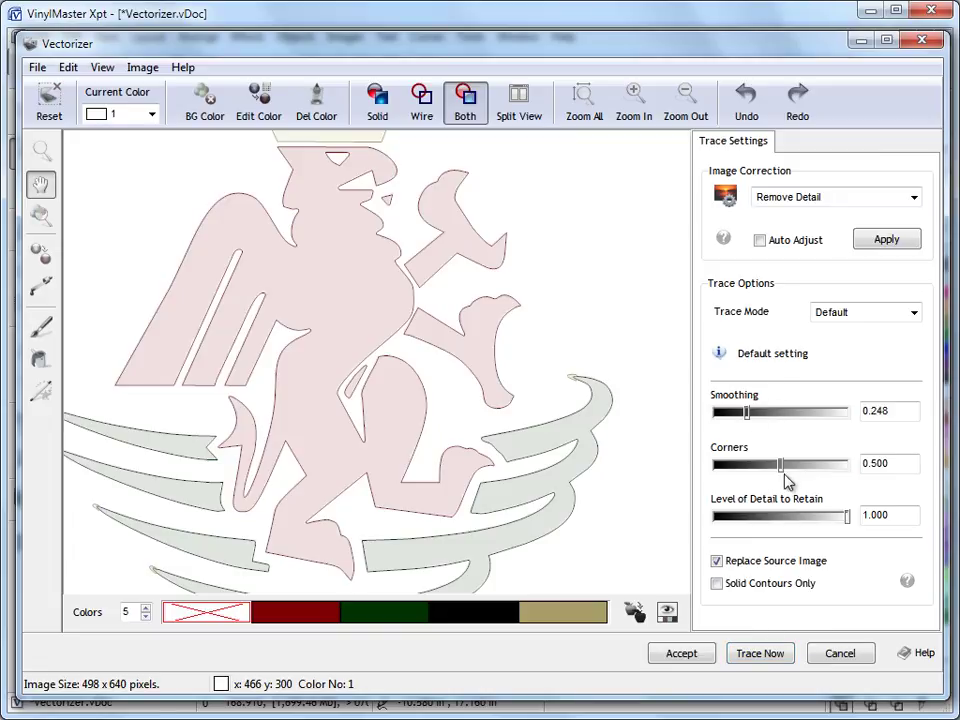
{"action": "left_click", "coordinate": [766, 653]}
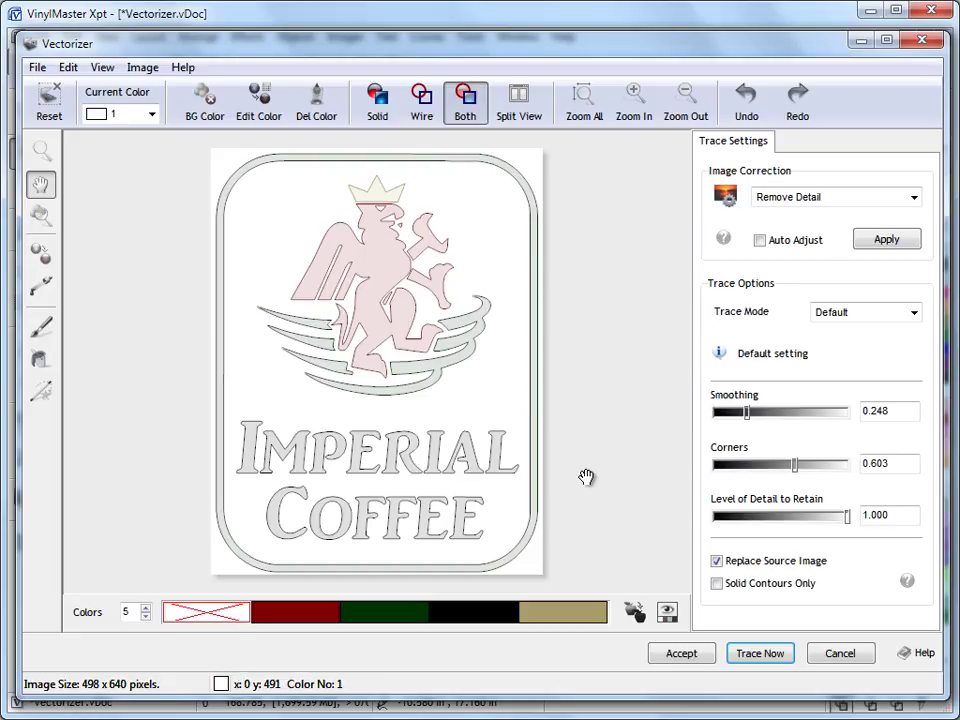
Step: Set the trace mode to Logo, retrace the image, and check the griffin's new outlines up close
{"action": "left_click", "coordinate": [842, 311]}
{"action": "left_click", "coordinate": [825, 345]}
{"action": "left_click", "coordinate": [766, 653]}
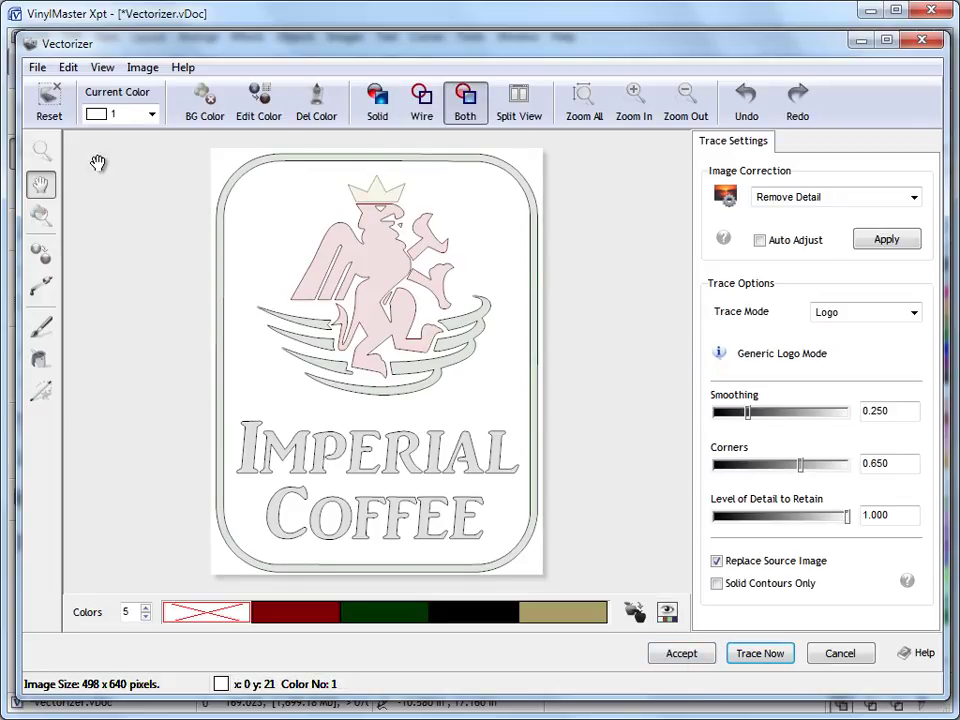
{"action": "left_click", "coordinate": [634, 96]}
{"action": "left_click", "coordinate": [634, 96]}
{"action": "left_click", "coordinate": [634, 96]}
{"action": "left_click_drag", "start_coordinate": [678, 146], "coordinate": [553, 328]}
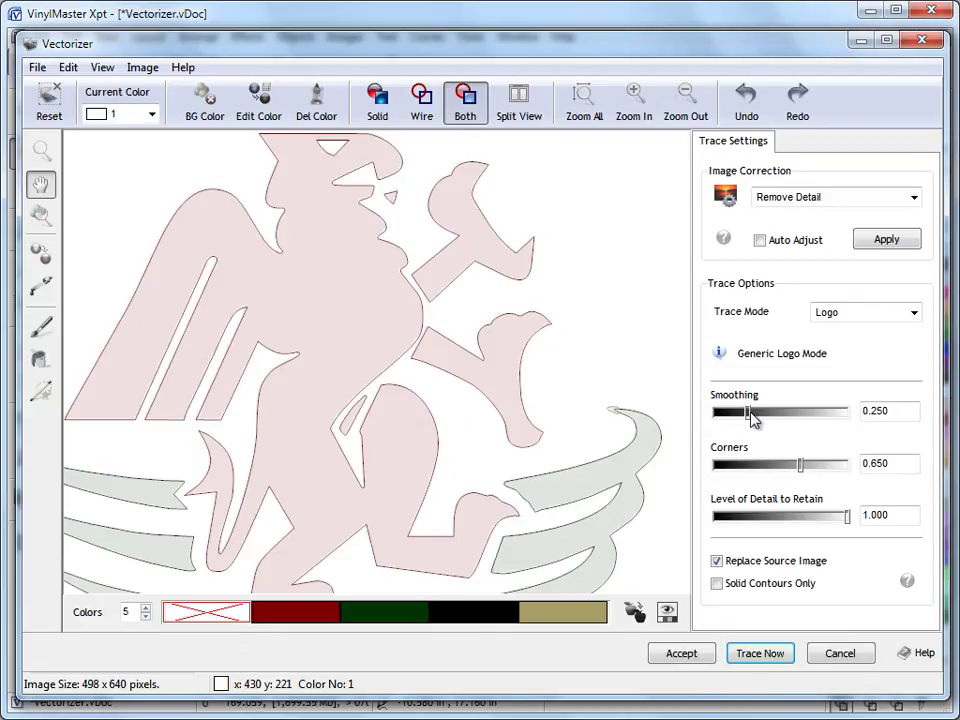
Step: Raise Smoothing to 1.000, retrace the logo, and check the contours of the griffin and waves
{"action": "left_click_drag", "start_coordinate": [746, 413], "coordinate": [848, 418]}
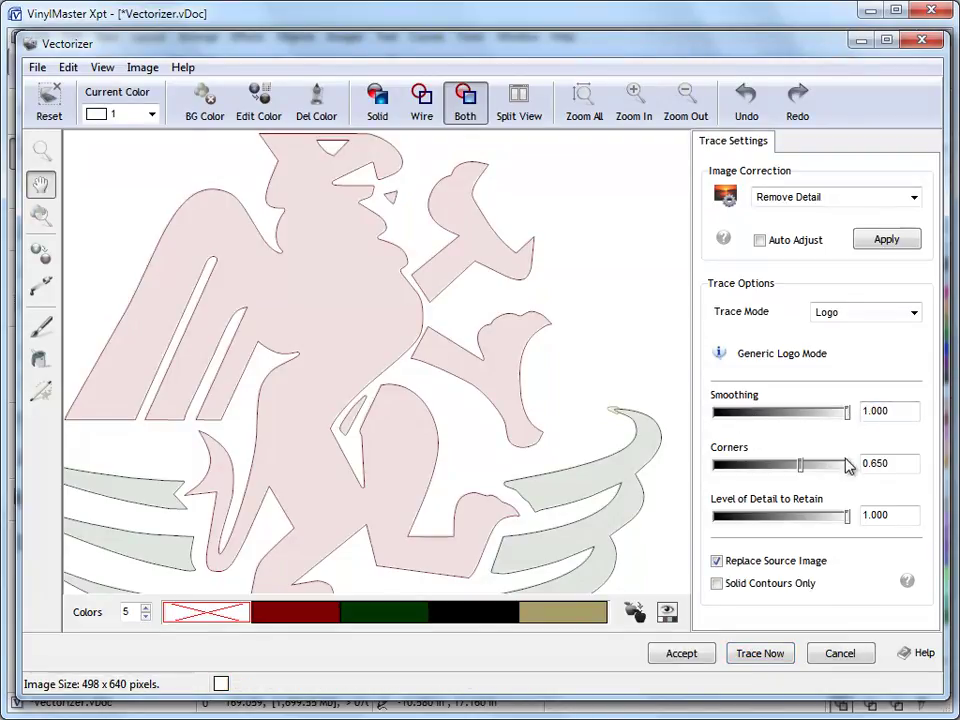
{"action": "left_click", "coordinate": [754, 650]}
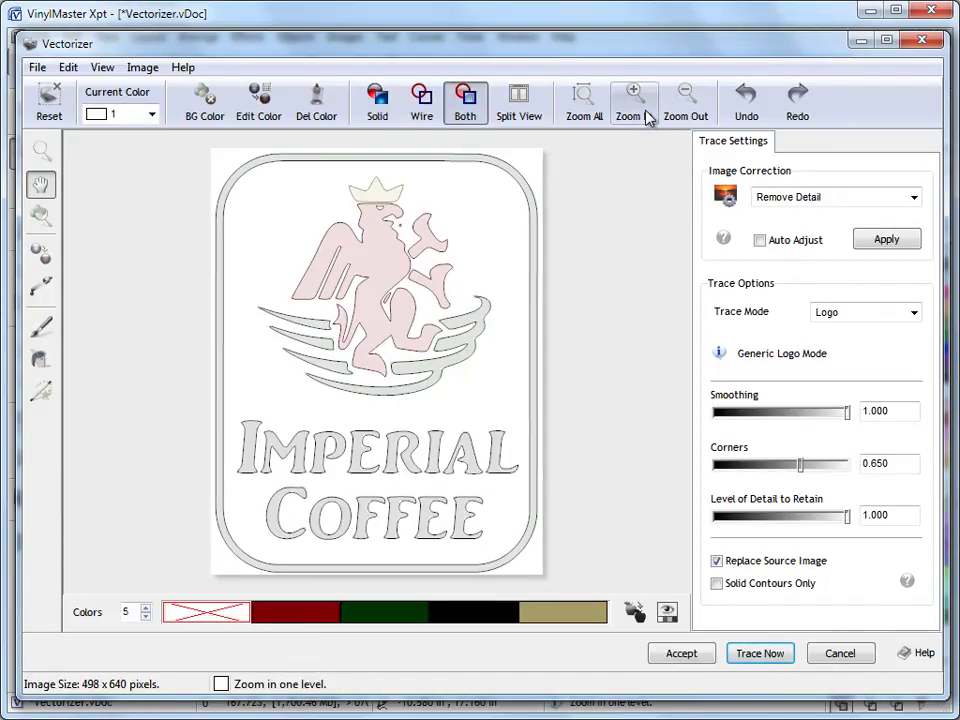
{"action": "left_click", "coordinate": [643, 112]}
{"action": "left_click", "coordinate": [643, 112]}
{"action": "left_click", "coordinate": [643, 112]}
{"action": "left_click_drag", "start_coordinate": [688, 199], "coordinate": [632, 328]}
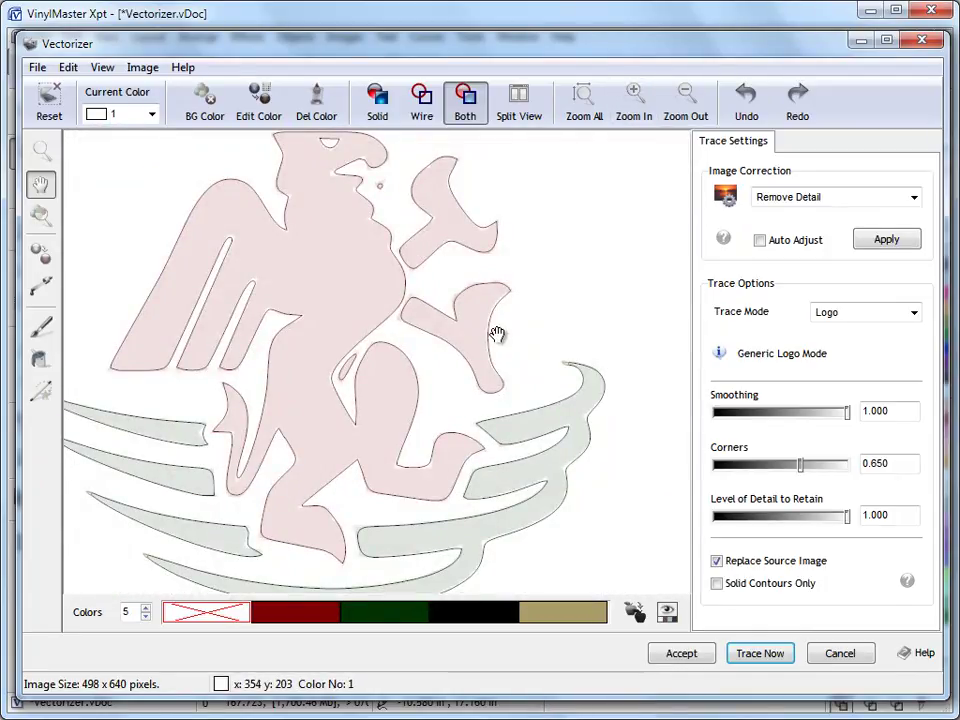
{"action": "left_click_drag", "start_coordinate": [679, 447], "coordinate": [664, 347]}
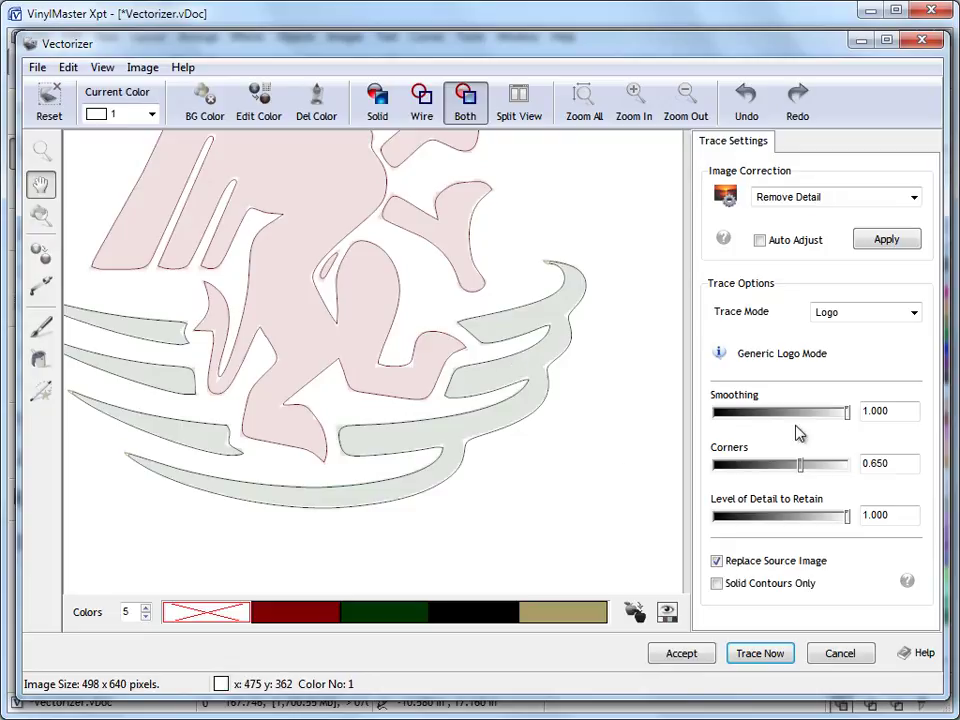
Step: Lower Smoothing to 0.000, retrace the logo, and inspect the contours up close
{"action": "left_click_drag", "start_coordinate": [847, 412], "coordinate": [714, 410]}
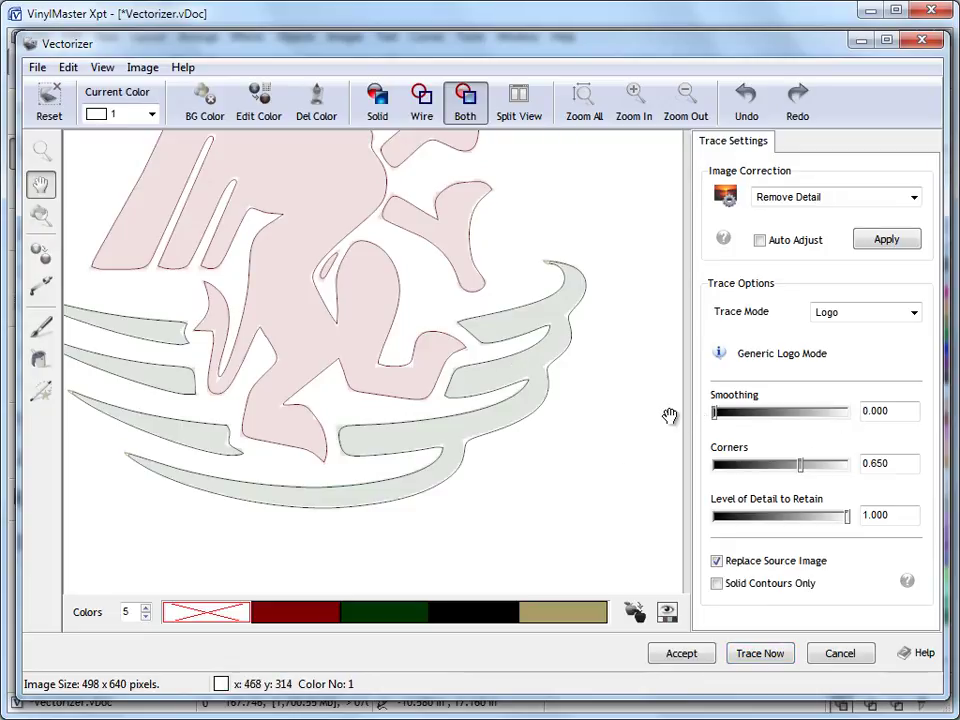
{"action": "left_click", "coordinate": [758, 652]}
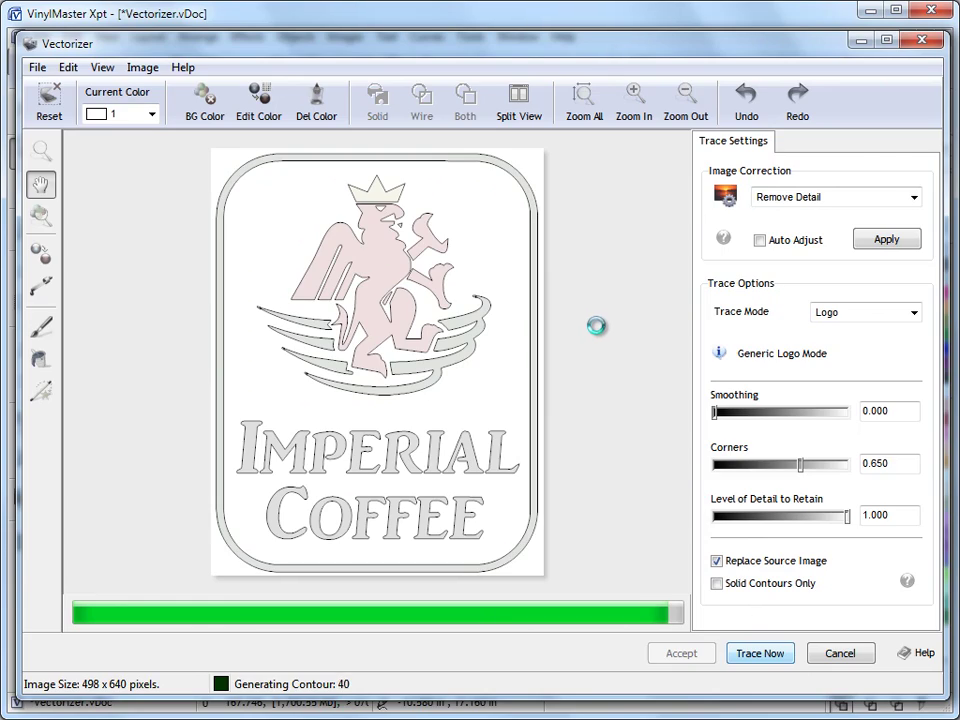
{"action": "left_click", "coordinate": [636, 117]}
{"action": "left_click", "coordinate": [636, 117]}
{"action": "scroll", "coordinate": [579, 300], "scroll_direction": "up", "scroll_amount": 1}
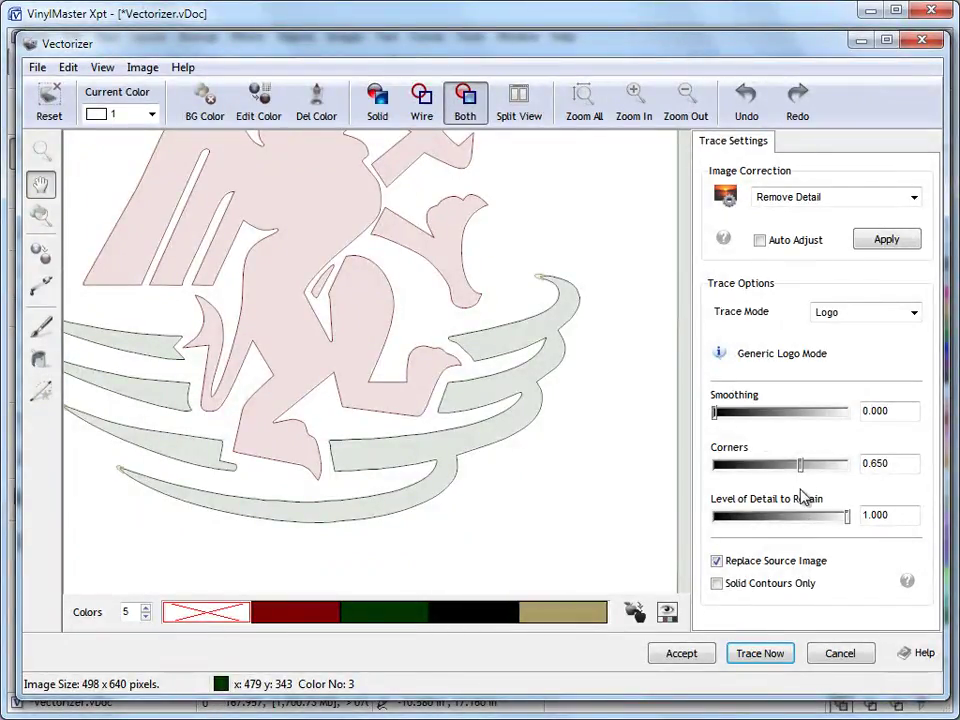
Step: Reselect the Logo trace mode to restore its preset smoothing and corner values
{"action": "left_click_drag", "start_coordinate": [715, 413], "coordinate": [737, 413]}
{"action": "left_click", "coordinate": [913, 312]}
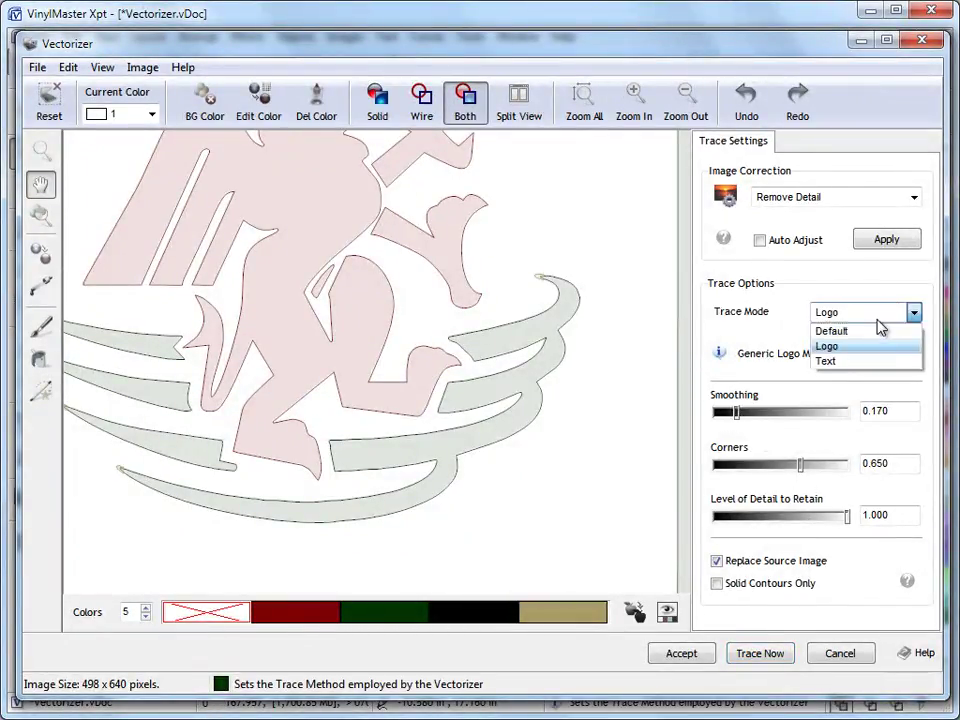
{"action": "left_click", "coordinate": [870, 352]}
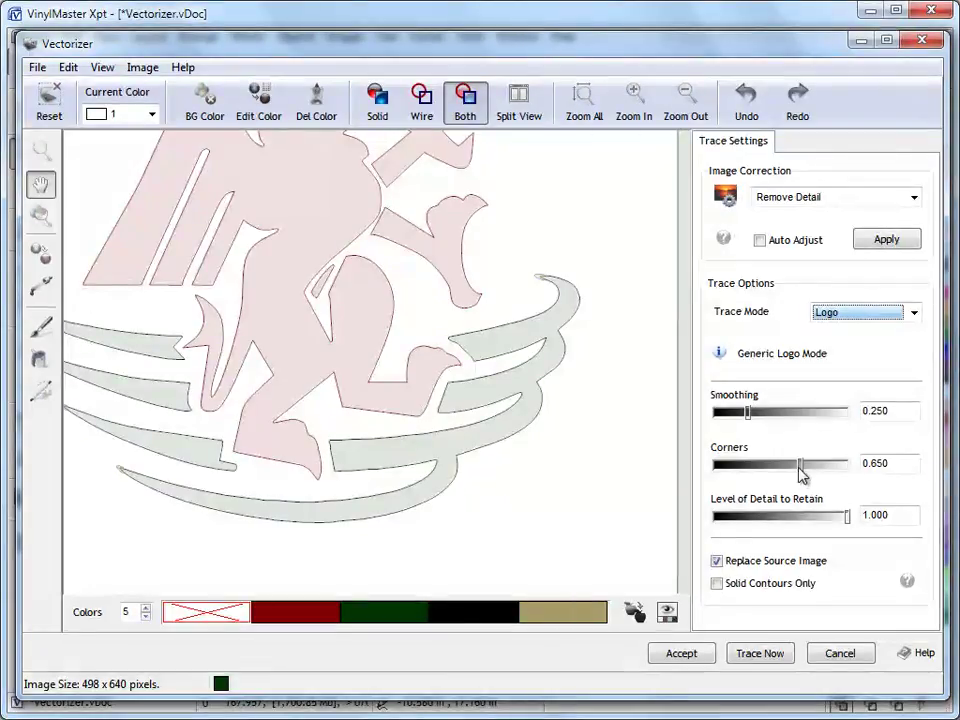
Step: Set Corners to 0.000, retrace the logo, and inspect the corners of the griffin's legs and the waves
{"action": "left_click_drag", "start_coordinate": [803, 472], "coordinate": [712, 470]}
{"action": "left_click", "coordinate": [765, 655]}
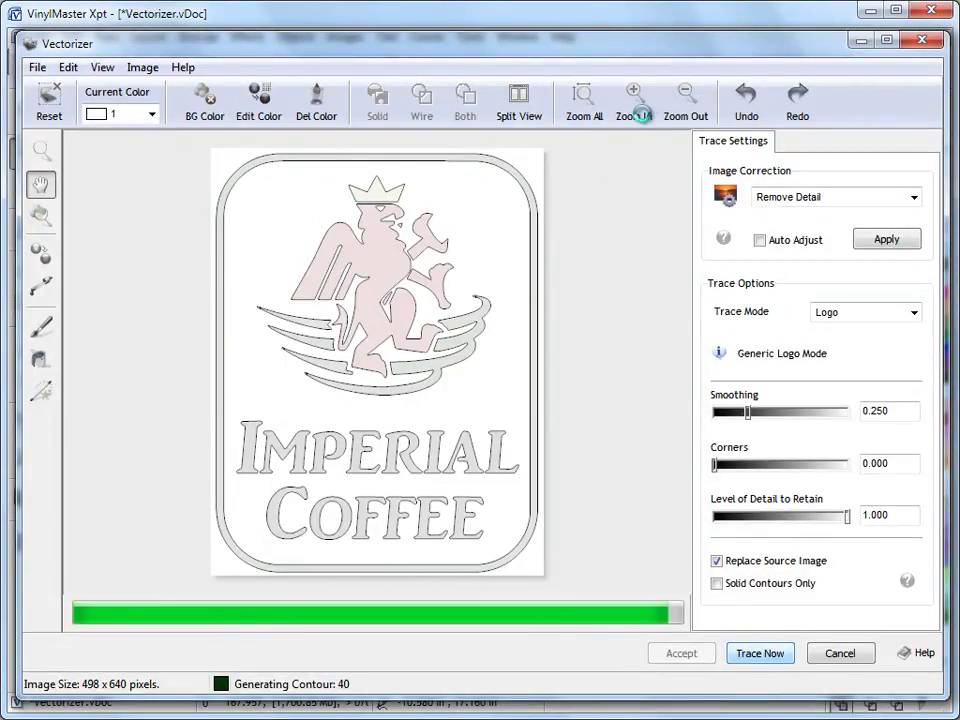
{"action": "left_click", "coordinate": [644, 117]}
{"action": "left_click", "coordinate": [644, 117]}
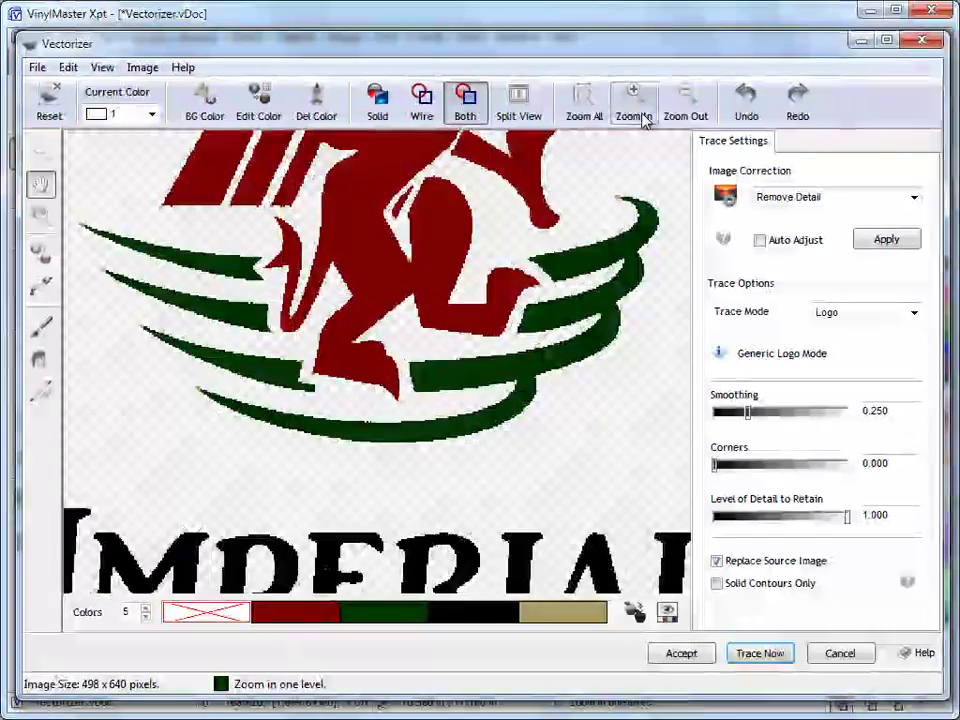
{"action": "left_click", "coordinate": [644, 117]}
{"action": "left_click_drag", "start_coordinate": [627, 380], "coordinate": [425, 385]}
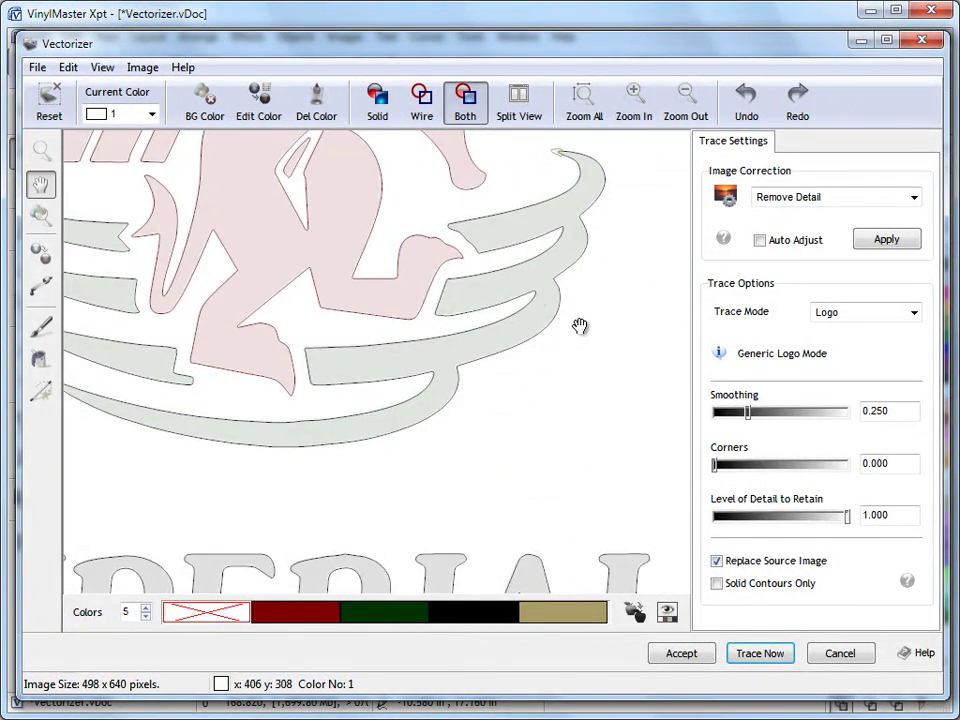
Step: Raise Corners to 1.000, retrace the logo, and inspect the corners on the griffin's legs and the wave ends
{"action": "left_click", "coordinate": [715, 466]}
{"action": "left_click_drag", "start_coordinate": [715, 466], "coordinate": [849, 466]}
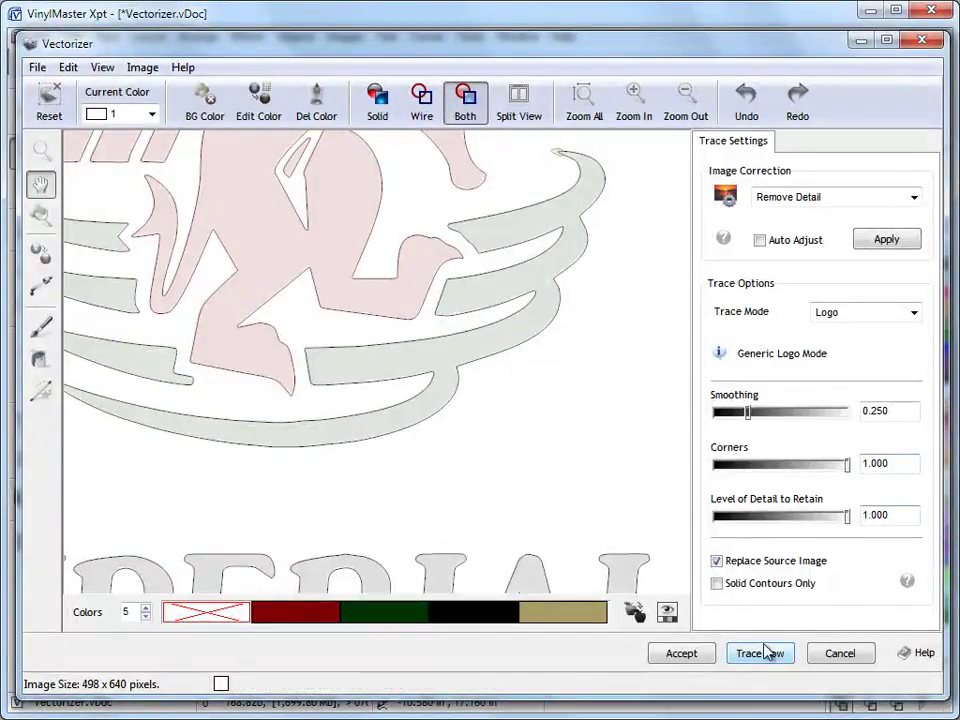
{"action": "left_click", "coordinate": [768, 654]}
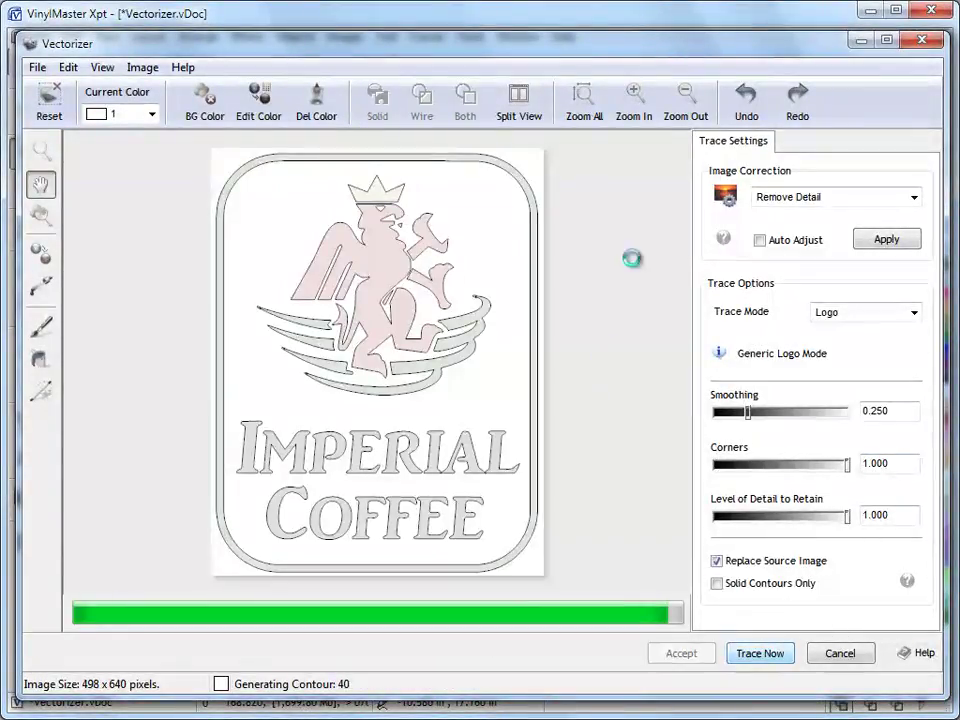
{"action": "left_click", "coordinate": [634, 112]}
{"action": "left_click", "coordinate": [634, 112]}
{"action": "left_click_drag", "start_coordinate": [603, 226], "coordinate": [443, 266]}
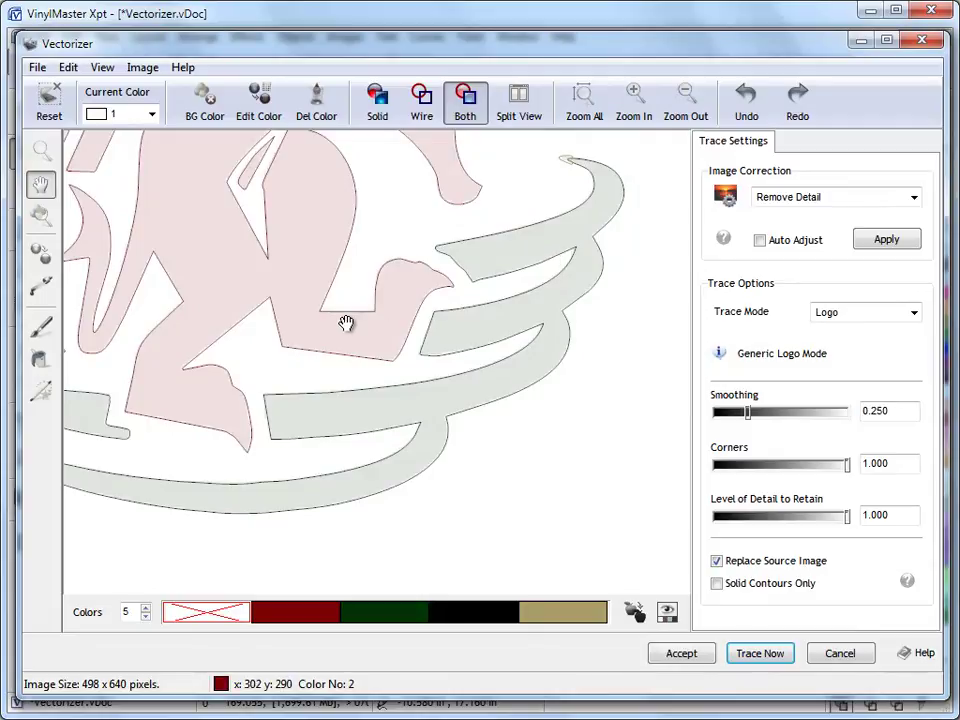
{"action": "left_click_drag", "start_coordinate": [325, 339], "coordinate": [510, 349]}
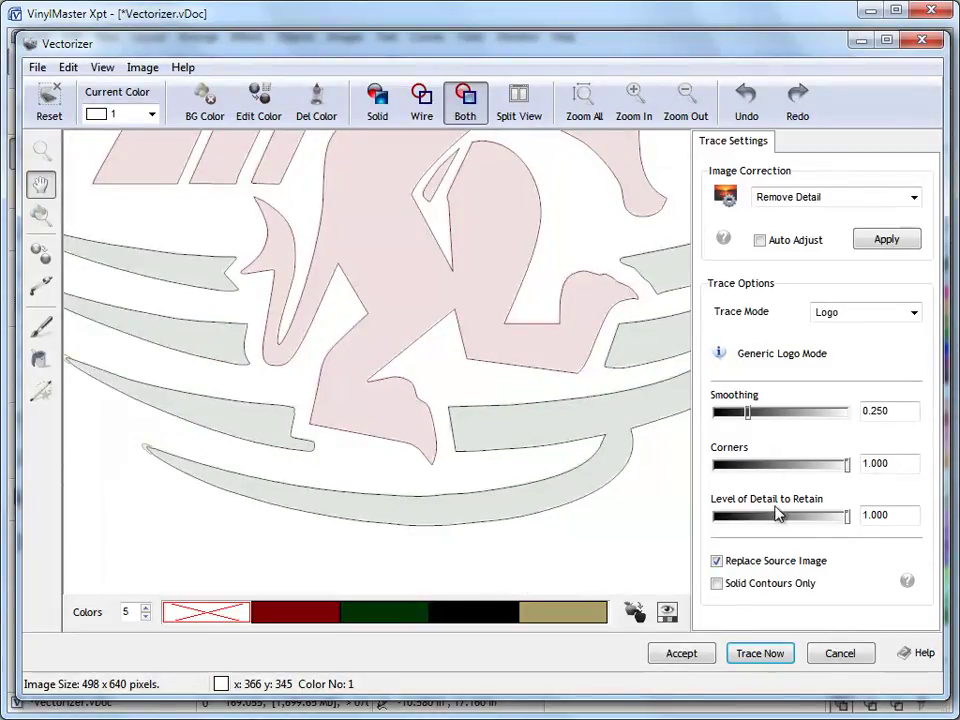
Step: Set Level of Detail to Retain to 0.255 and Corners to 0.574, and retrace the logo
{"action": "left_click_drag", "start_coordinate": [848, 517], "coordinate": [750, 518]}
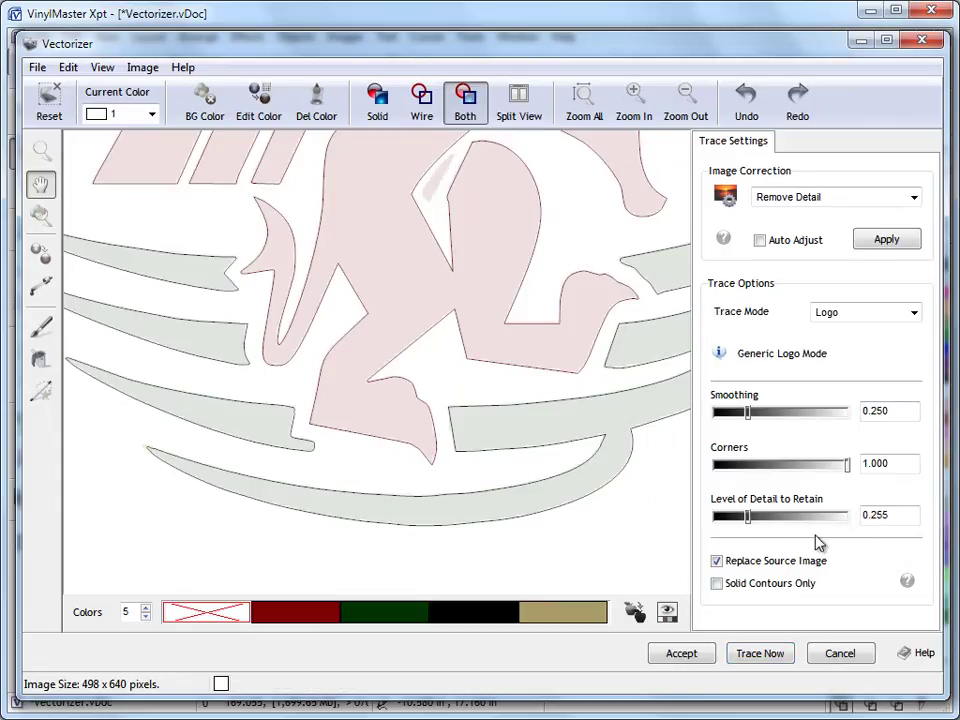
{"action": "left_click_drag", "start_coordinate": [848, 468], "coordinate": [792, 467]}
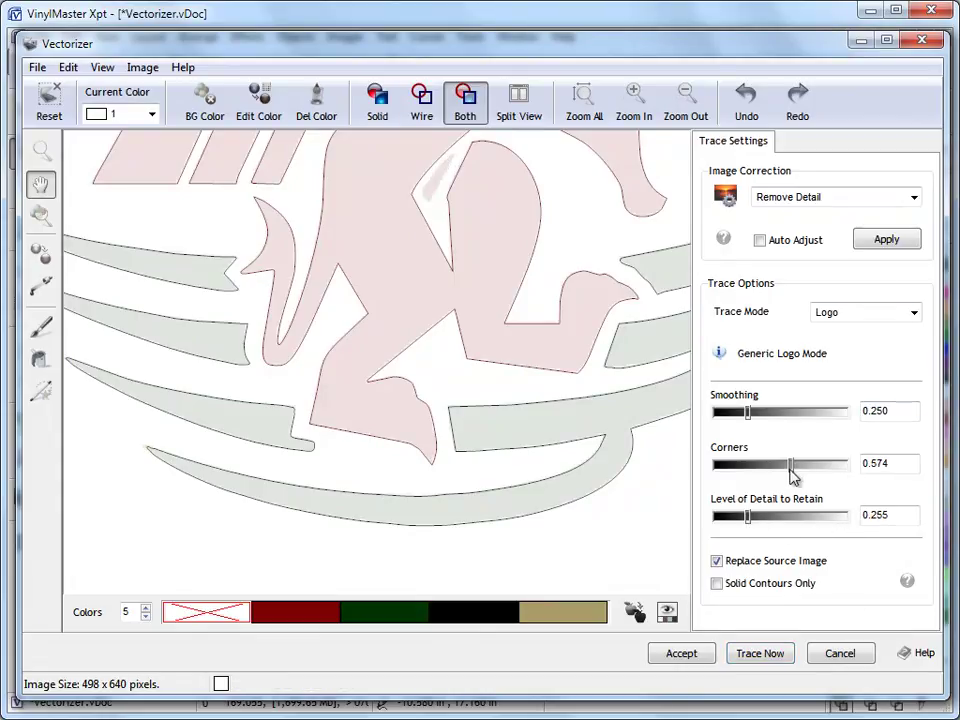
{"action": "left_click", "coordinate": [772, 663]}
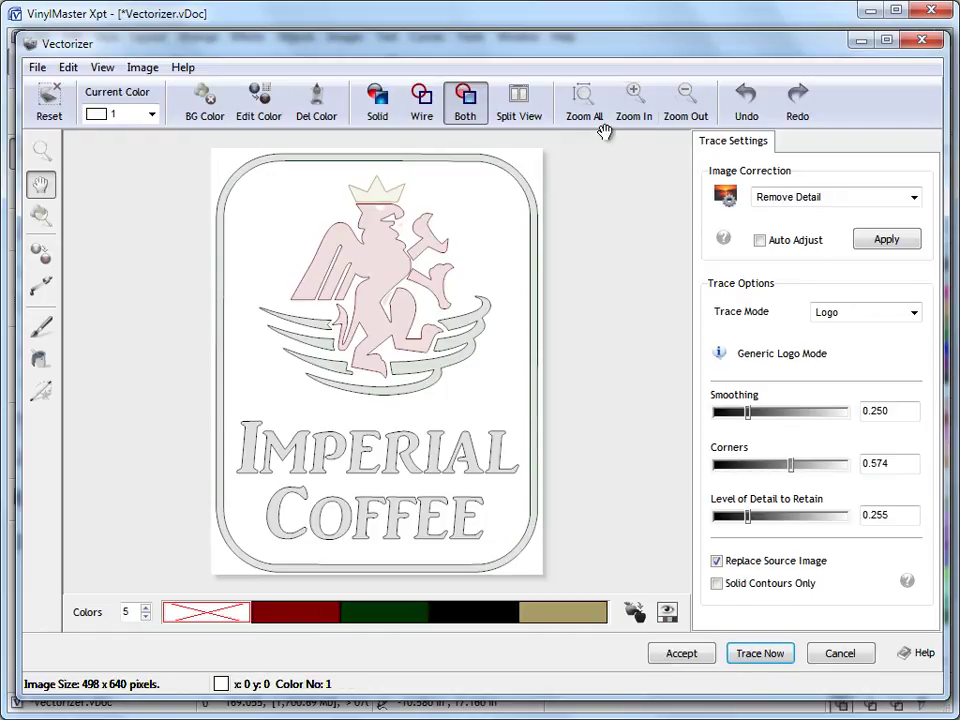
Step: Examine the wave tips, the gap beside the griffin's leg, and the eye and beak area for dropped small details
{"action": "left_click", "coordinate": [634, 112]}
{"action": "left_click", "coordinate": [634, 117]}
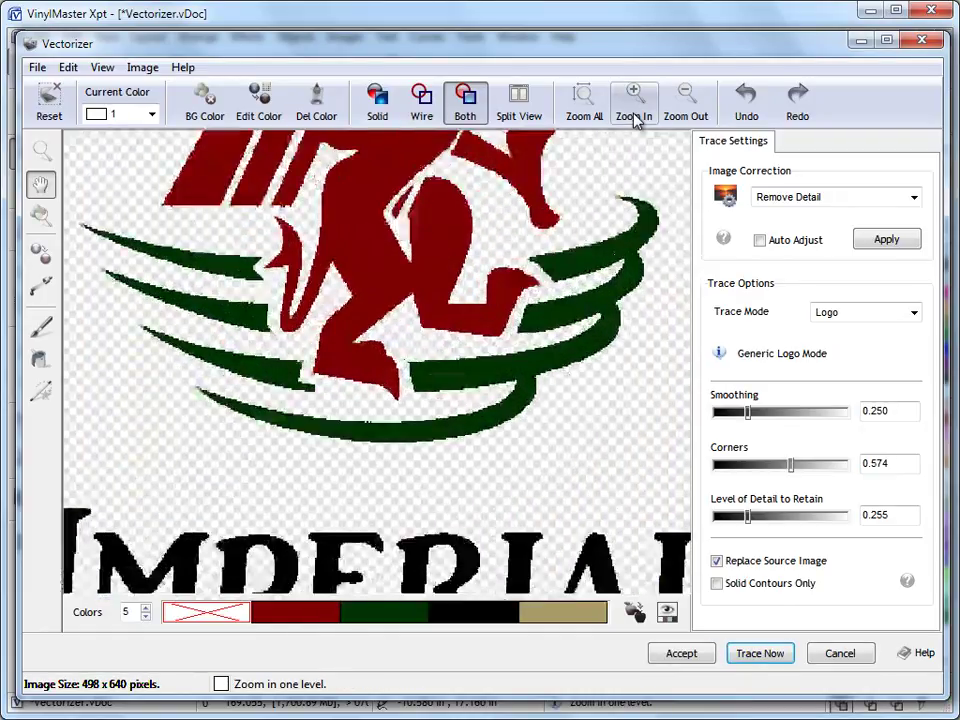
{"action": "scroll", "coordinate": [240, 400], "scroll_direction": "up", "scroll_amount": 1}
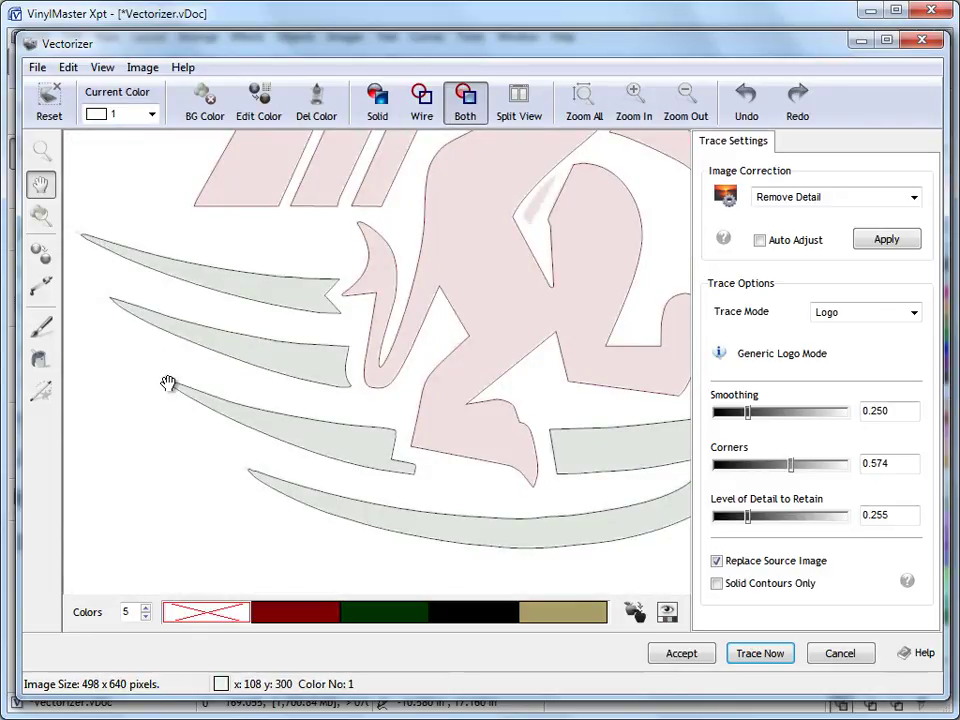
{"action": "scroll", "coordinate": [327, 515], "scroll_direction": "up", "scroll_amount": 1}
{"action": "scroll", "coordinate": [327, 515], "scroll_direction": "up", "scroll_amount": 1}
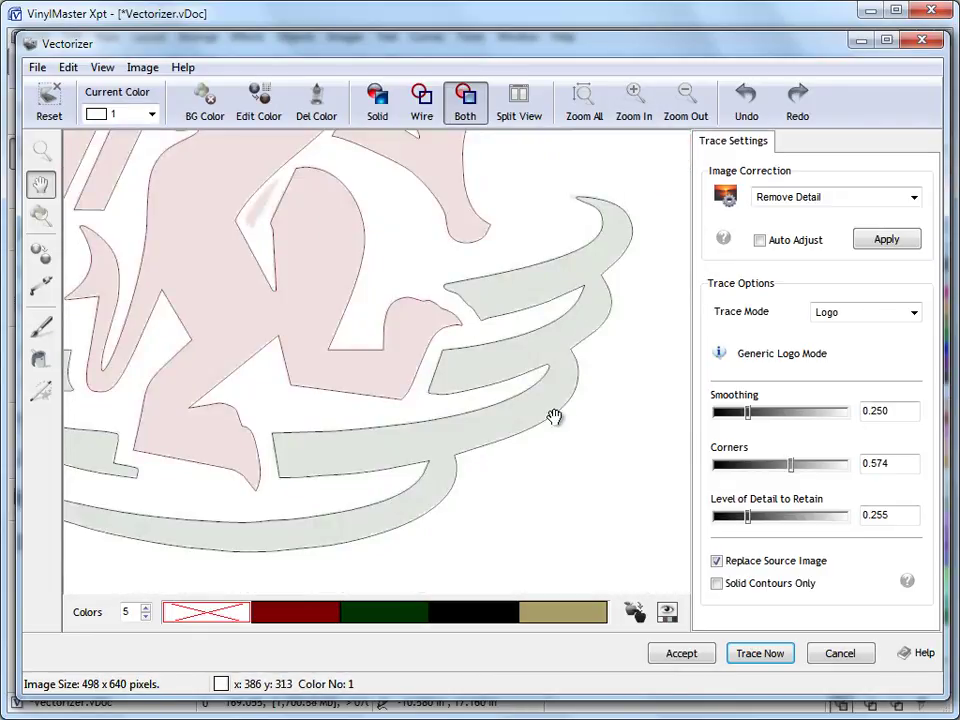
{"action": "scroll", "coordinate": [600, 364], "scroll_direction": "up", "scroll_amount": 1}
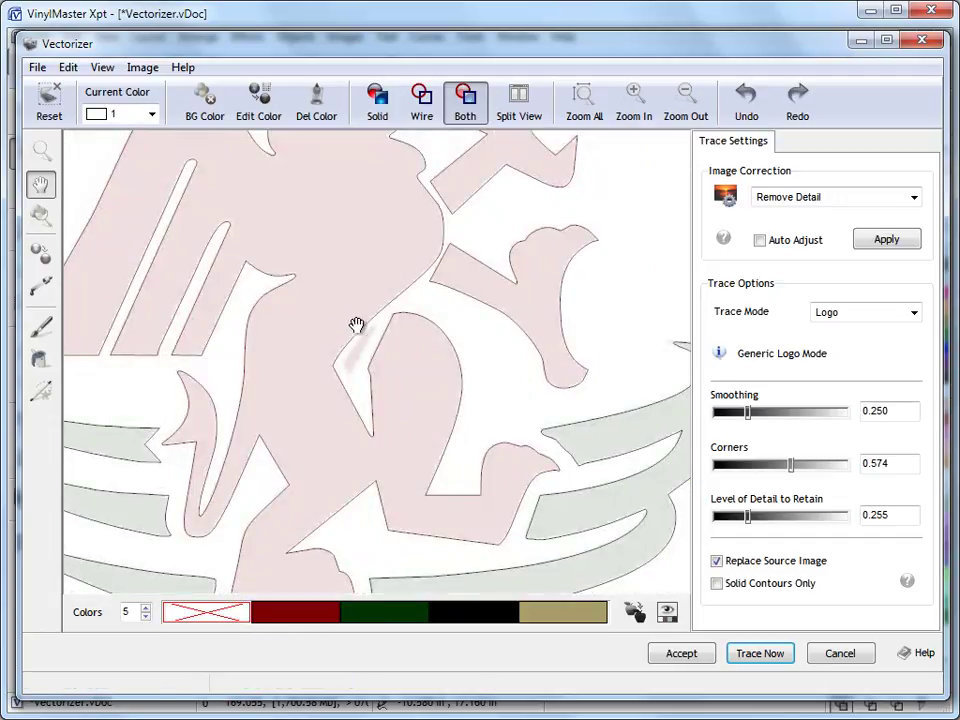
{"action": "left_click_drag", "start_coordinate": [440, 163], "coordinate": [420, 321]}
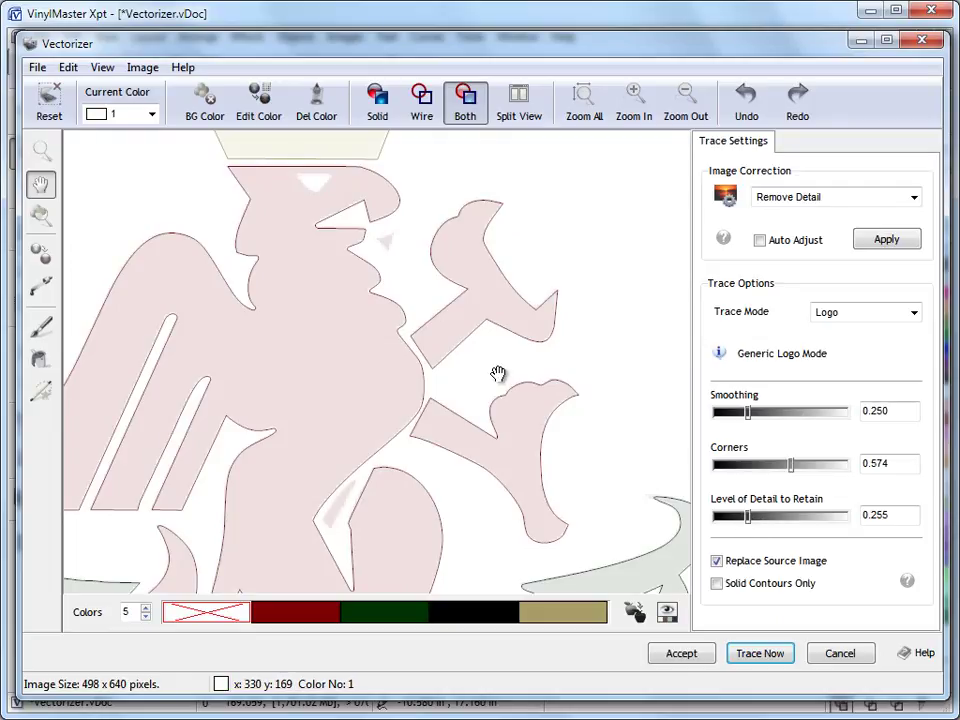
{"action": "left_click_drag", "start_coordinate": [499, 375], "coordinate": [508, 450]}
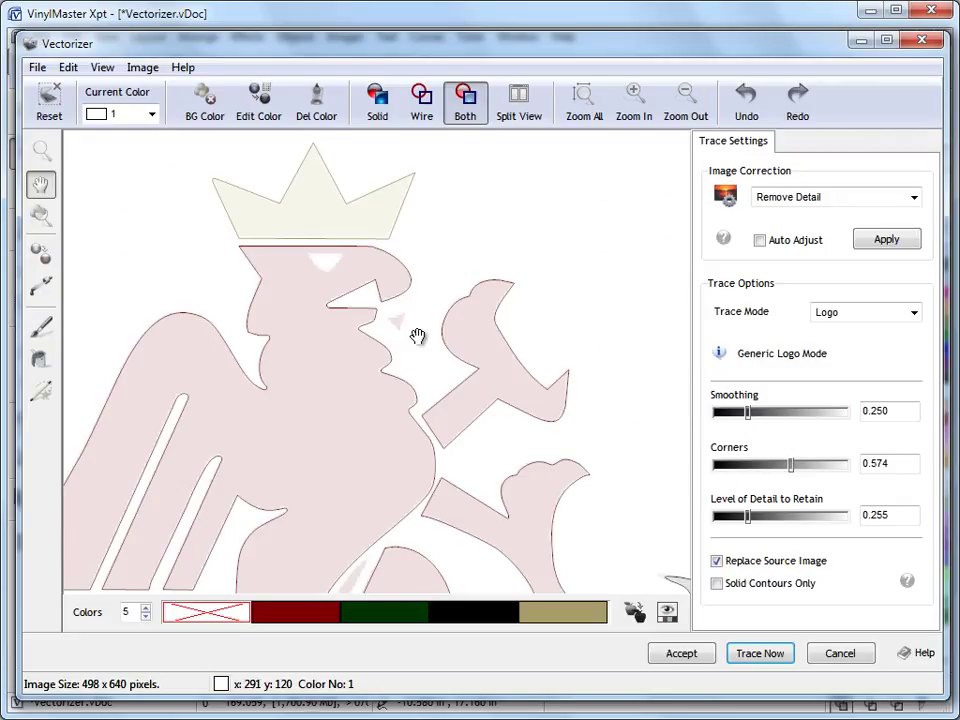
Step: Compare the presets of the Logo and Text trace modes, and set the trace mode to Default
{"action": "left_click", "coordinate": [797, 314]}
{"action": "left_click", "coordinate": [821, 346]}
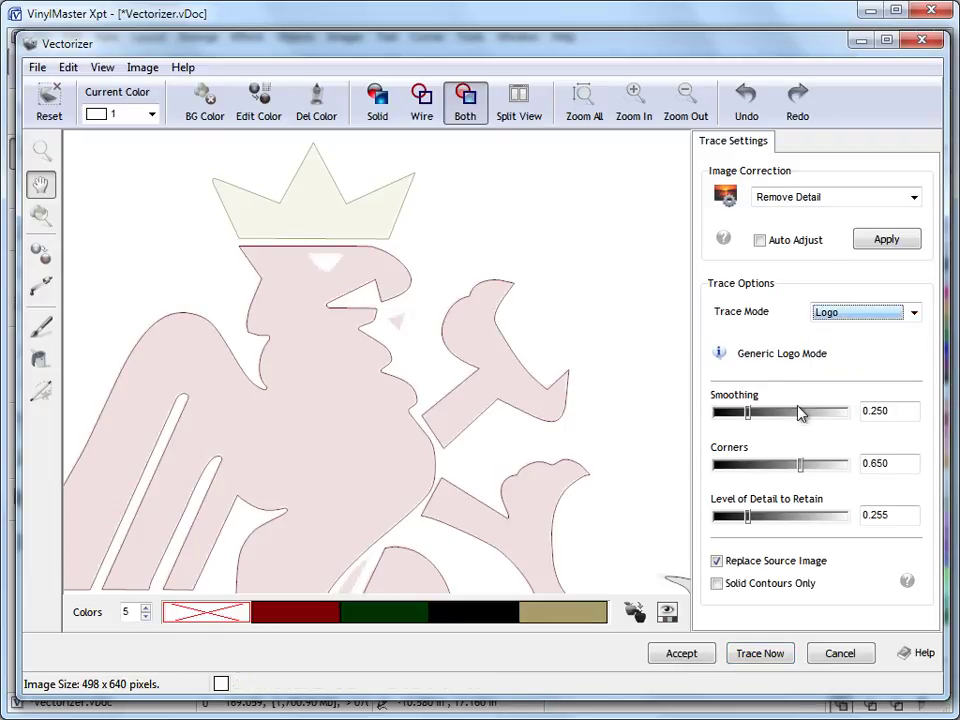
{"action": "left_click", "coordinate": [806, 313]}
{"action": "left_click", "coordinate": [851, 364]}
{"action": "left_click", "coordinate": [848, 314]}
{"action": "left_click", "coordinate": [846, 334]}
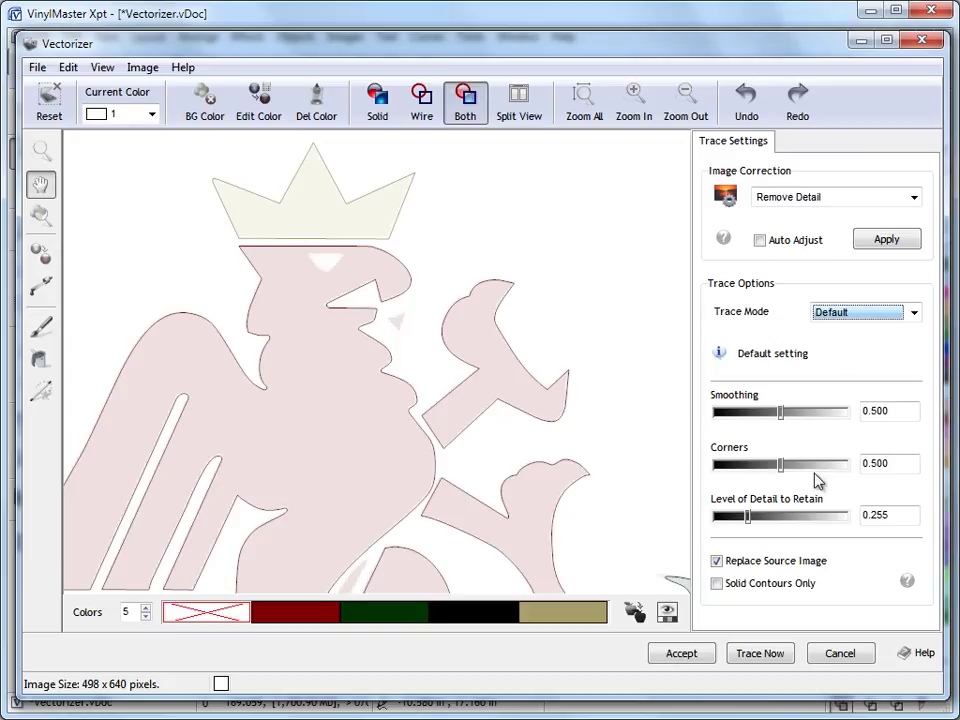
Step: Set Level of Detail to Retain to 0.915, retrace the Imperial Coffee logo, and accept the trace into the document
{"action": "left_click_drag", "start_coordinate": [758, 522], "coordinate": [838, 516]}
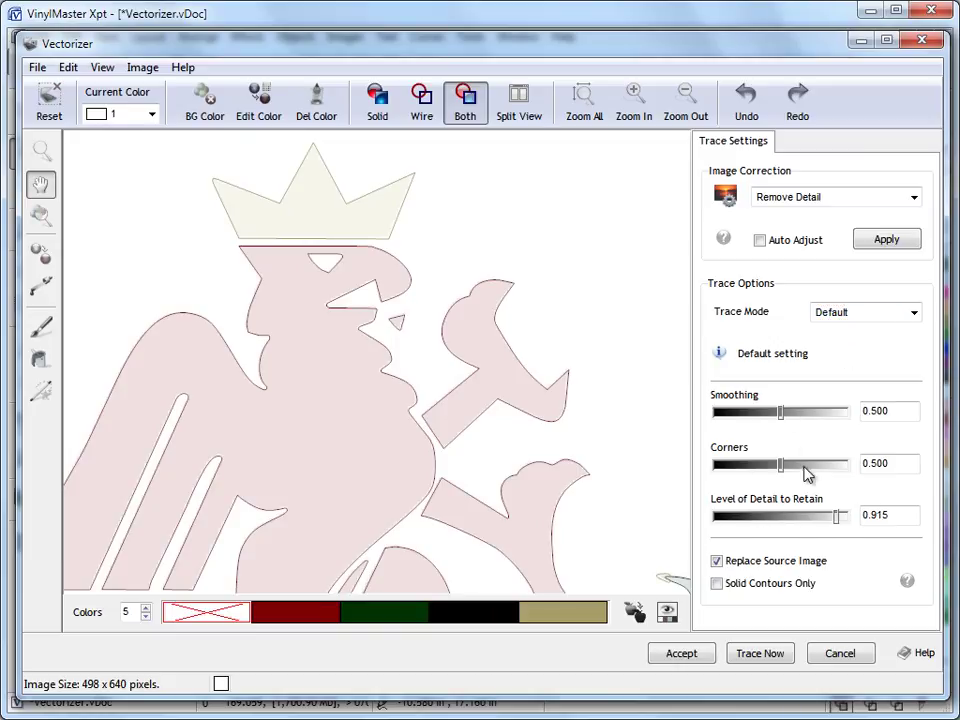
{"action": "left_click", "coordinate": [739, 657]}
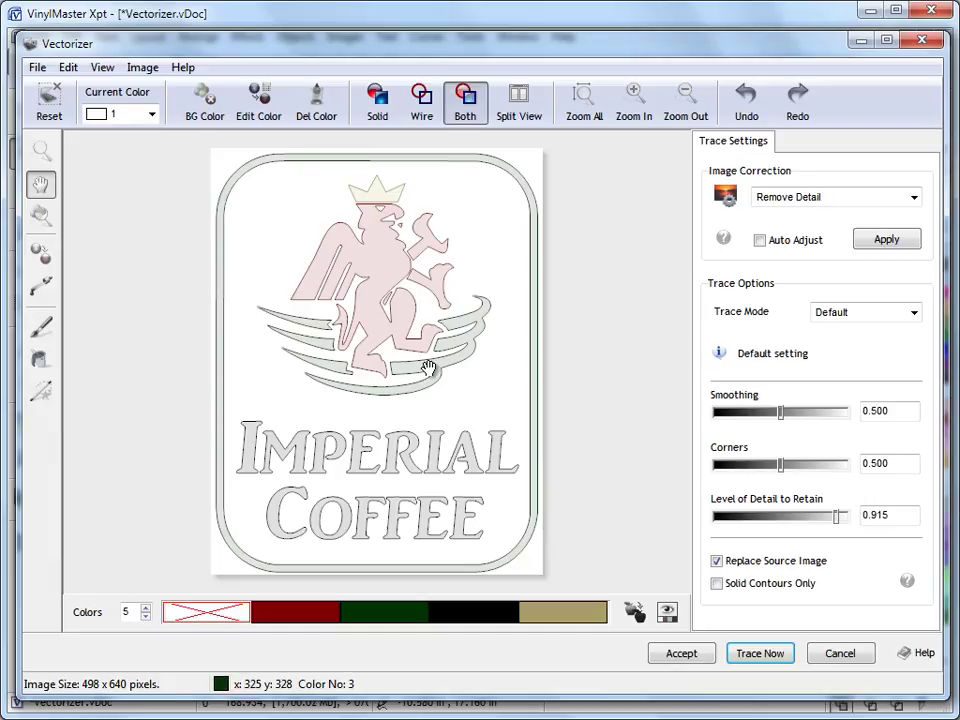
{"action": "left_click", "coordinate": [680, 650]}
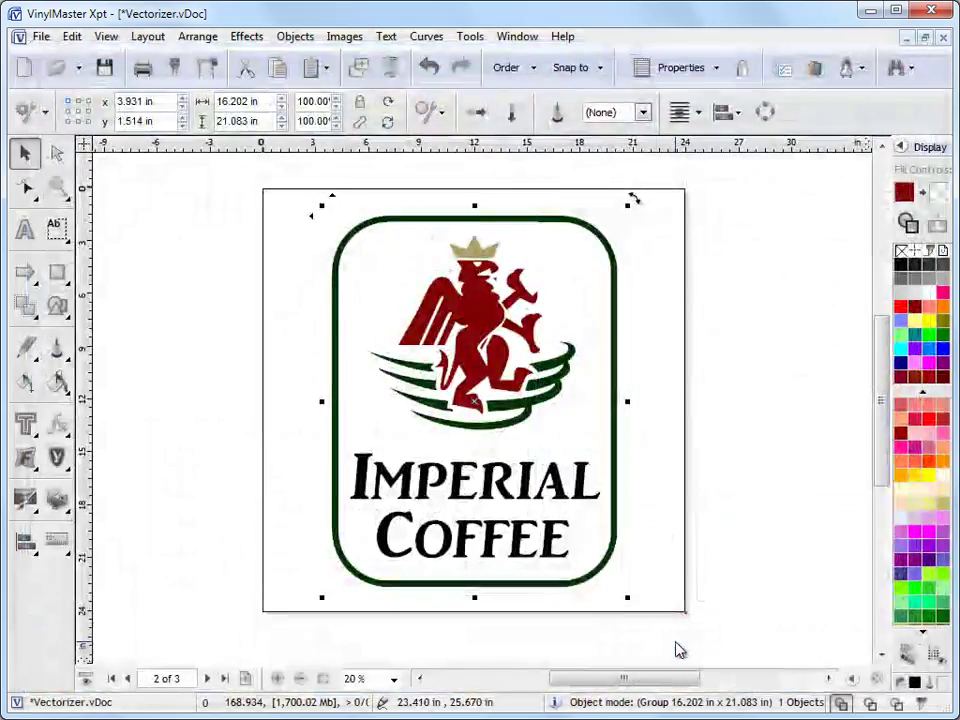
Step: Examine the traced logo's outlines in wireframe and its solid fills up close, covering the waves, lettering and griffin
{"action": "left_click", "coordinate": [686, 501]}
{"action": "left_click", "coordinate": [842, 700]}
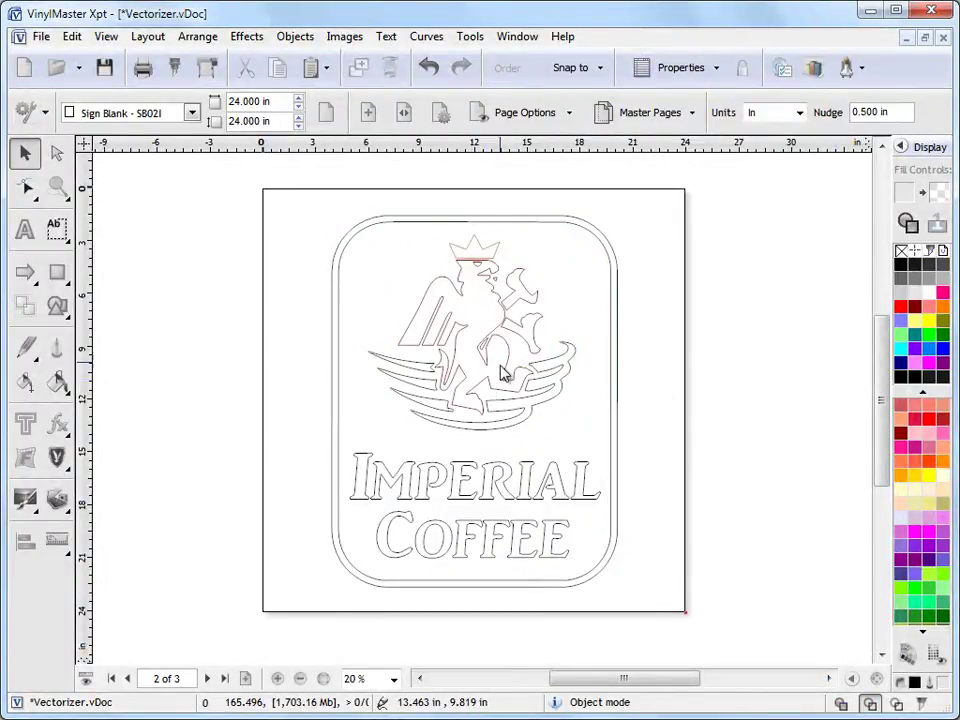
{"action": "scroll", "coordinate": [519, 484], "scroll_direction": "up", "scroll_amount": 2}
{"action": "scroll", "coordinate": [519, 484], "scroll_direction": "up", "scroll_amount": 1}
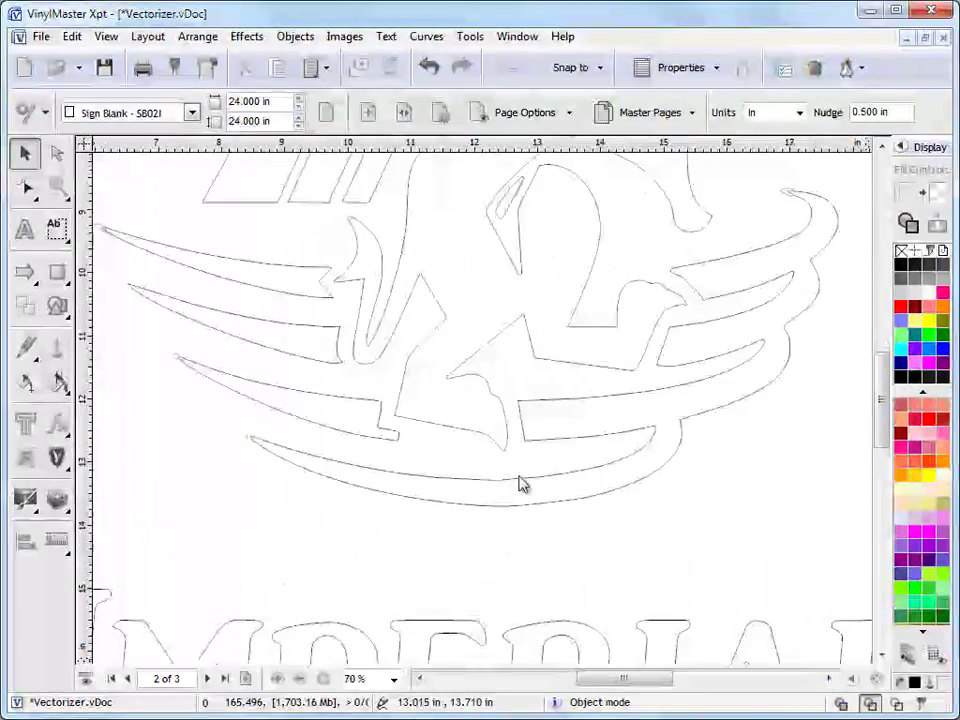
{"action": "left_click", "coordinate": [842, 702]}
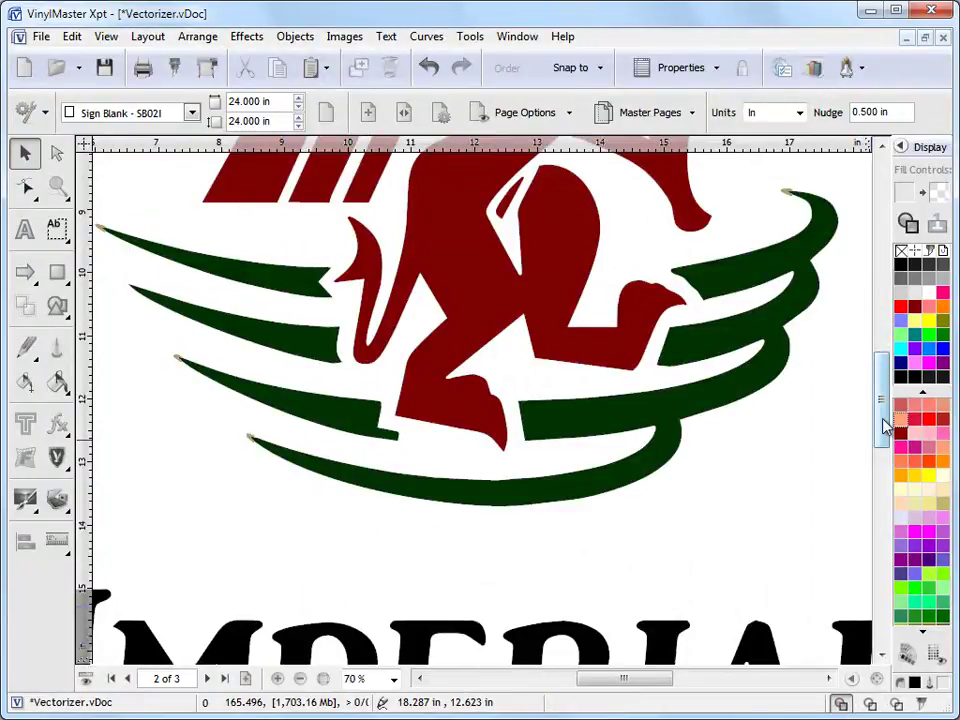
{"action": "scroll", "coordinate": [882, 422], "scroll_direction": "down", "scroll_amount": 3}
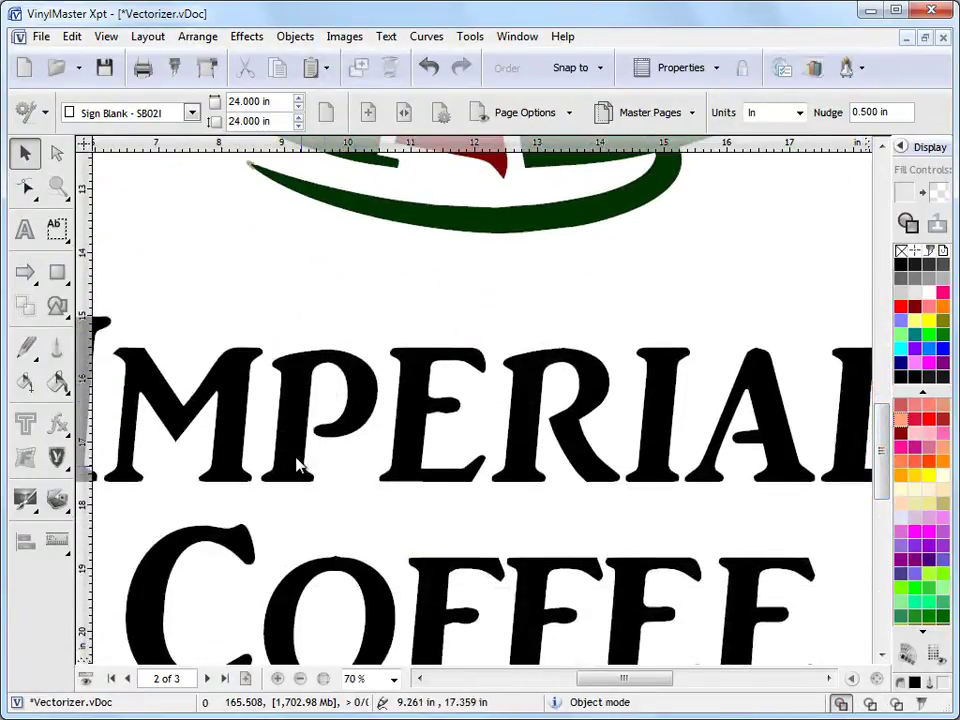
{"action": "scroll", "coordinate": [612, 578], "scroll_direction": "down", "scroll_amount": 1}
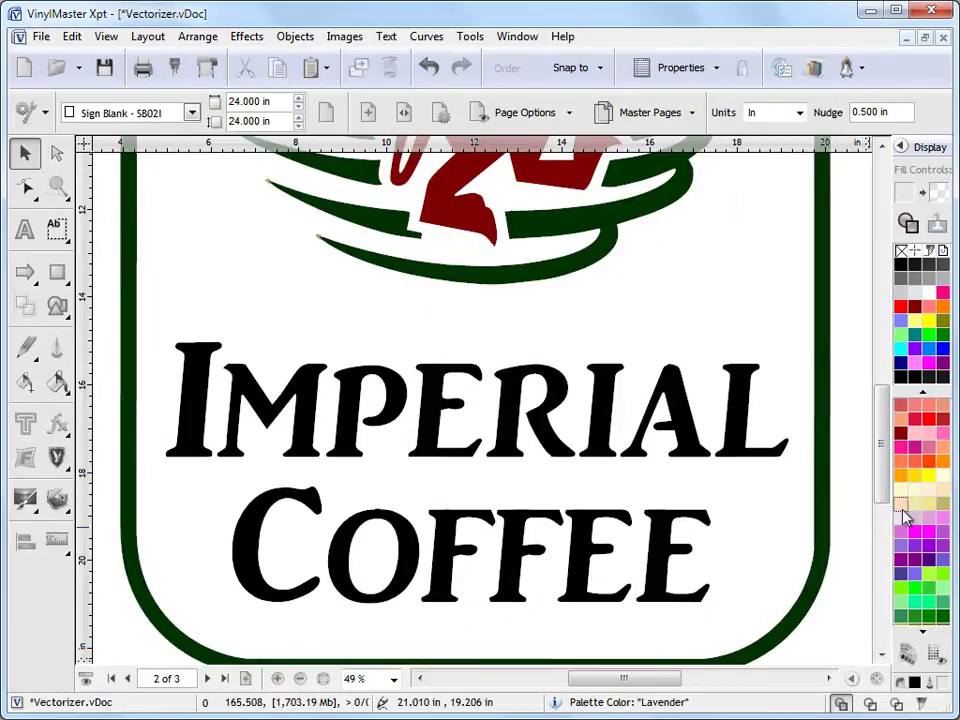
{"action": "scroll", "coordinate": [882, 455], "scroll_direction": "up", "scroll_amount": 2}
{"action": "left_click_drag", "start_coordinate": [882, 455], "coordinate": [884, 392]}
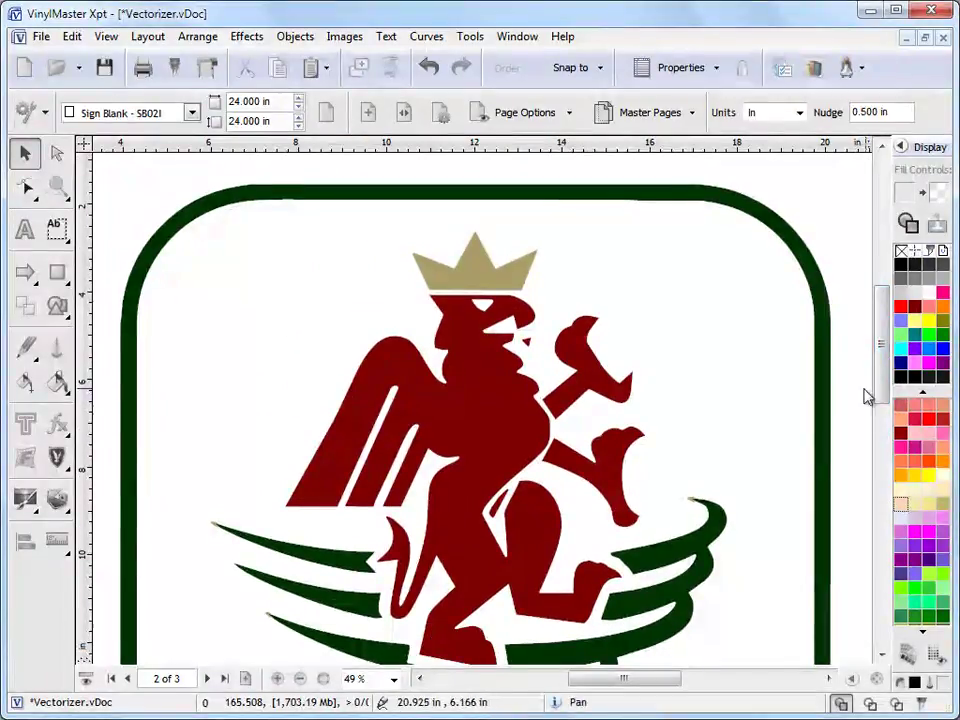
Step: Move the traced Imperial Coffee logo slightly up the page to a Y position of about 0.98 in
{"action": "left_click", "coordinate": [877, 679]}
{"action": "left_click_drag", "start_coordinate": [496, 393], "coordinate": [496, 384]}
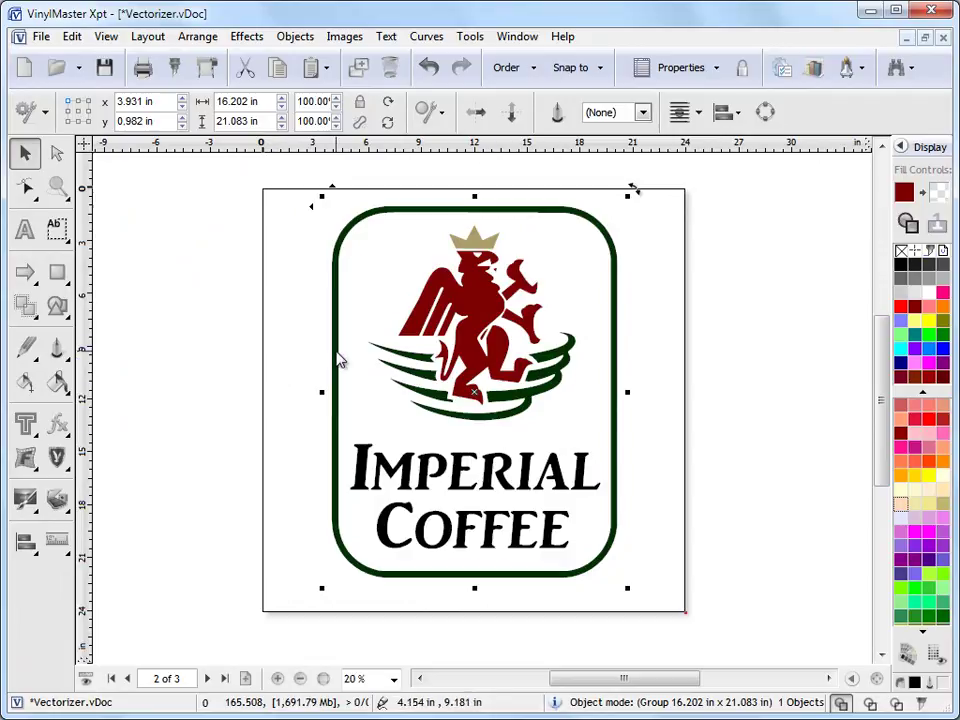
{"action": "left_click", "coordinate": [244, 261]}
Step: Import the image france.png from the sample Images folder and place it across the page's left edge
{"action": "left_click", "coordinate": [345, 36]}
{"action": "left_click", "coordinate": [348, 64]}
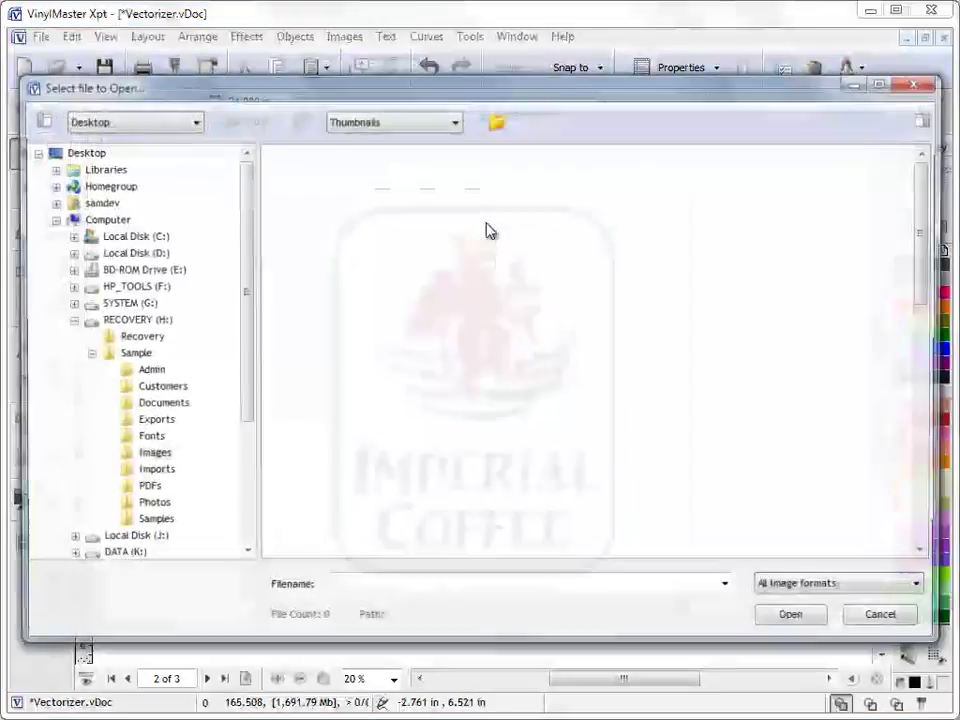
{"action": "left_click", "coordinate": [930, 450]}
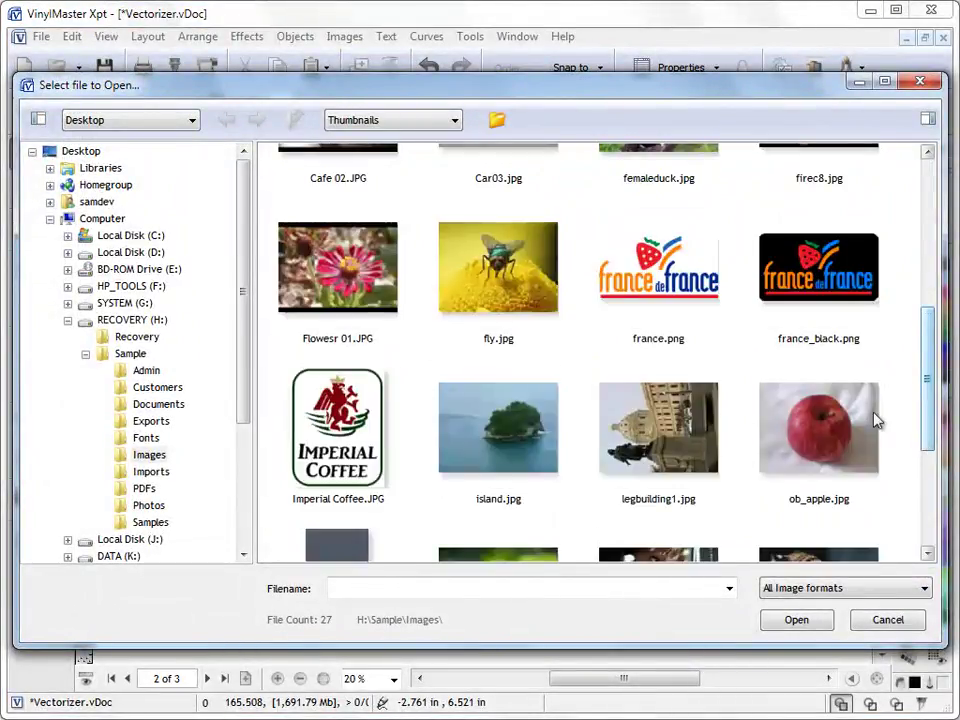
{"action": "left_click", "coordinate": [700, 320]}
{"action": "left_click", "coordinate": [797, 620]}
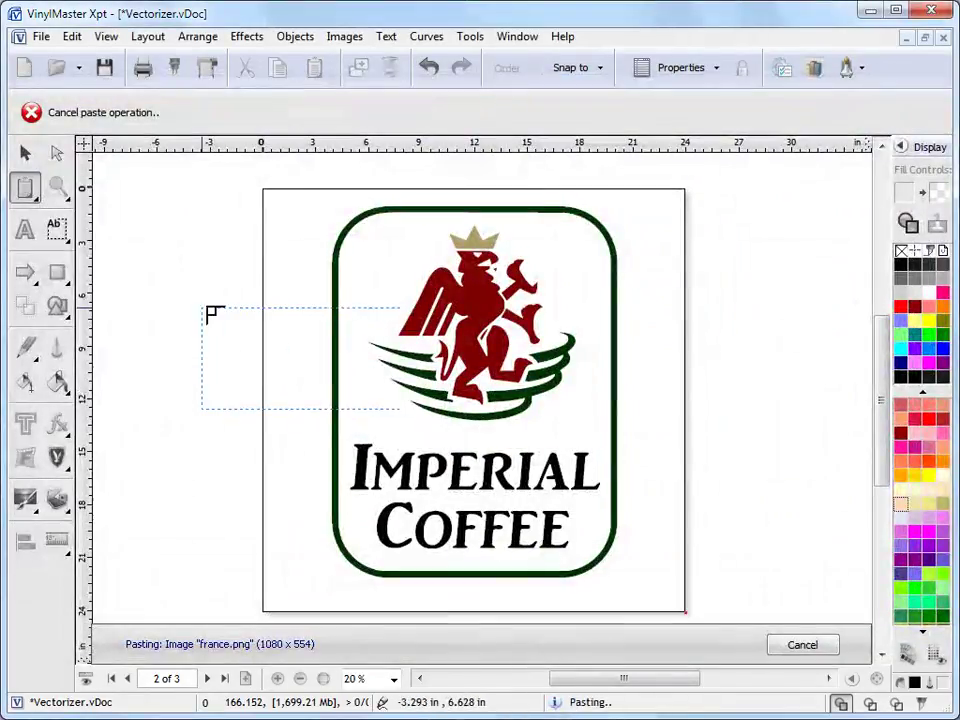
{"action": "left_click", "coordinate": [155, 311]}
Step: Open the france de france image for vectorizing and set the number of traced colors to 5
{"action": "left_click", "coordinate": [611, 111]}
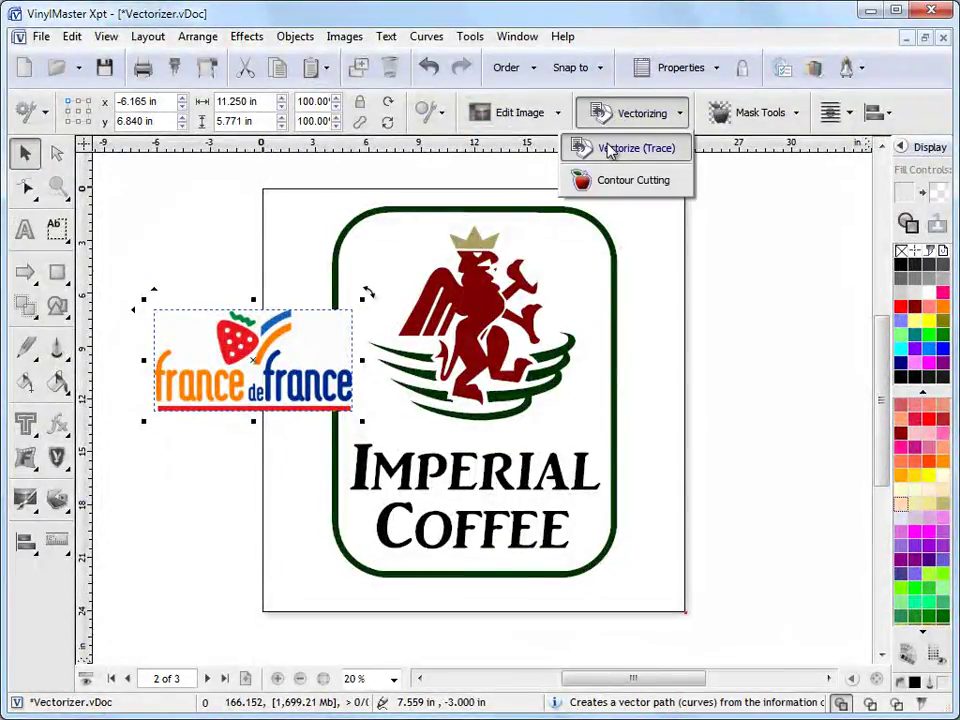
{"action": "left_click", "coordinate": [608, 146]}
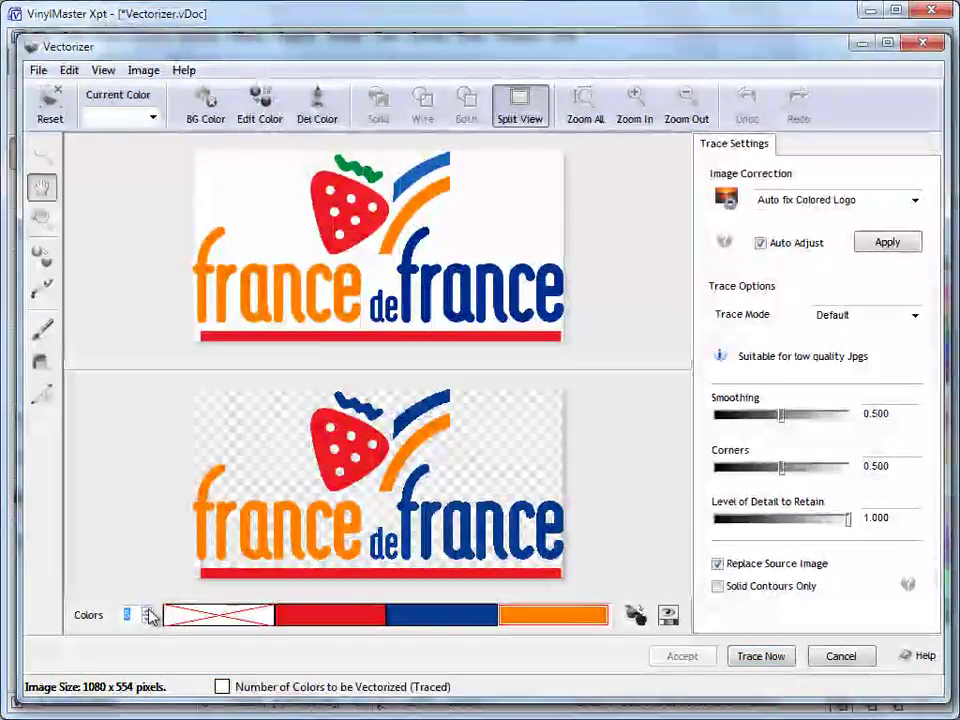
{"action": "left_click", "coordinate": [146, 610]}
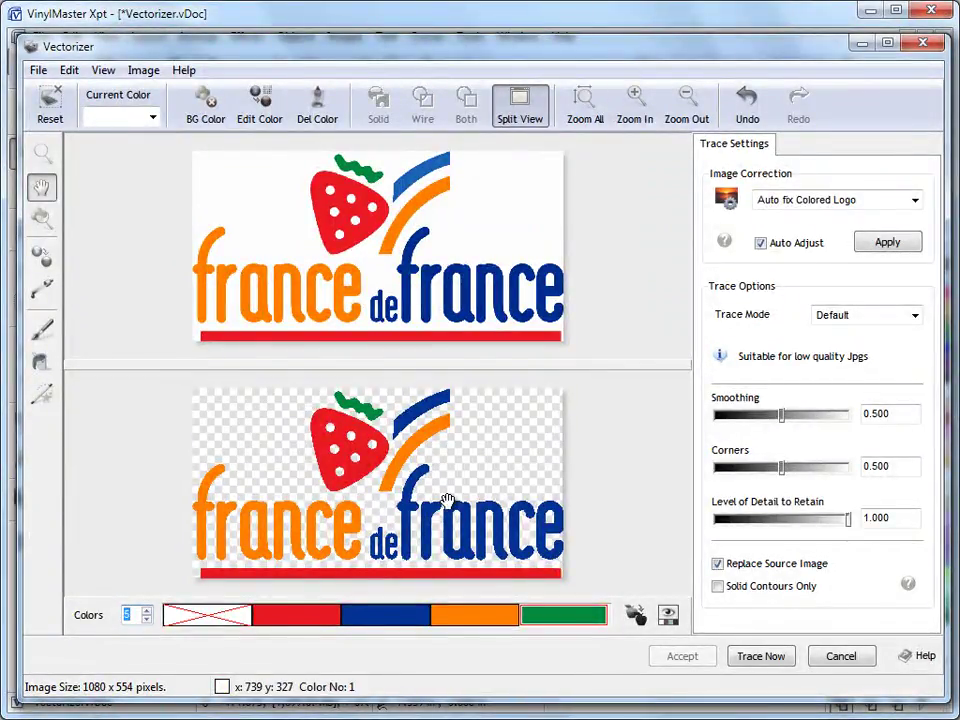
Step: Set the trace mode to Text, trace the france de france logo, and accept the result
{"action": "left_click", "coordinate": [876, 316]}
{"action": "left_click", "coordinate": [863, 365]}
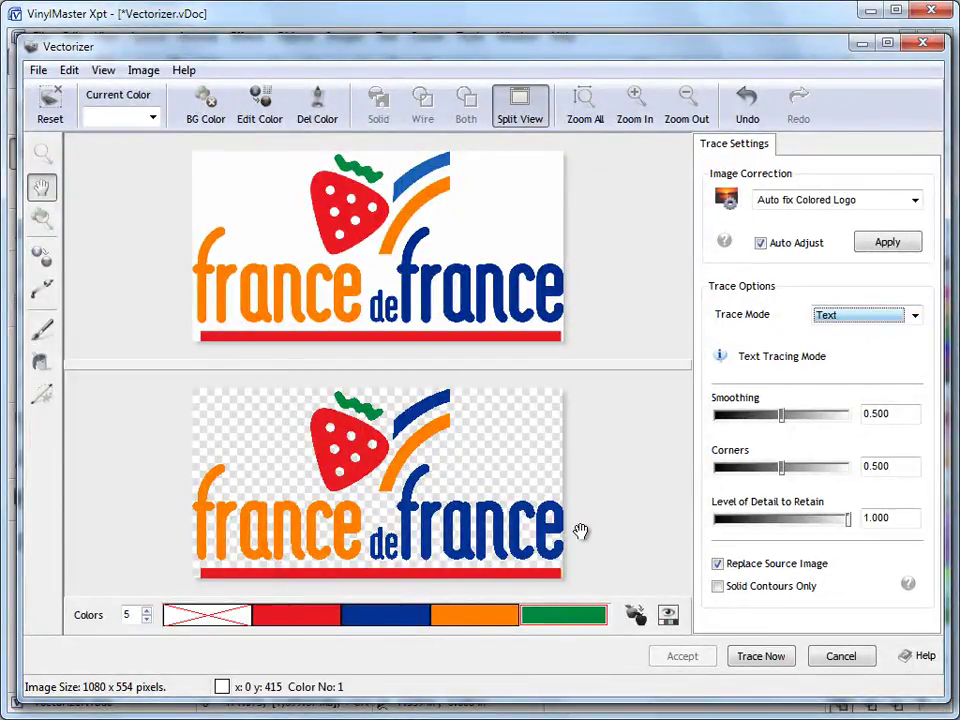
{"action": "left_click", "coordinate": [764, 662]}
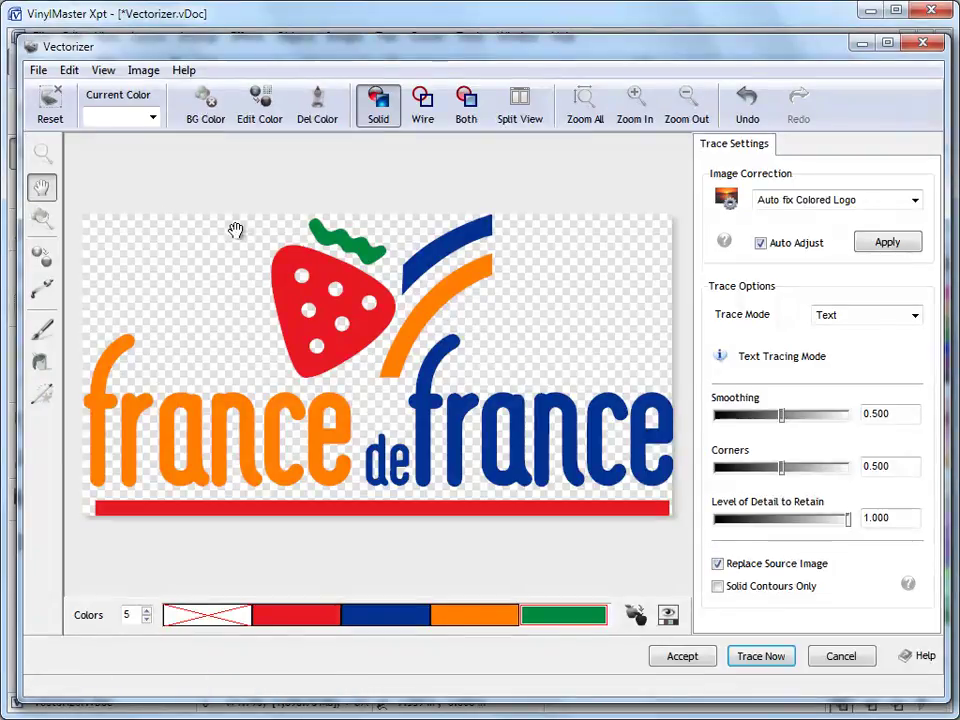
{"action": "left_click", "coordinate": [683, 656]}
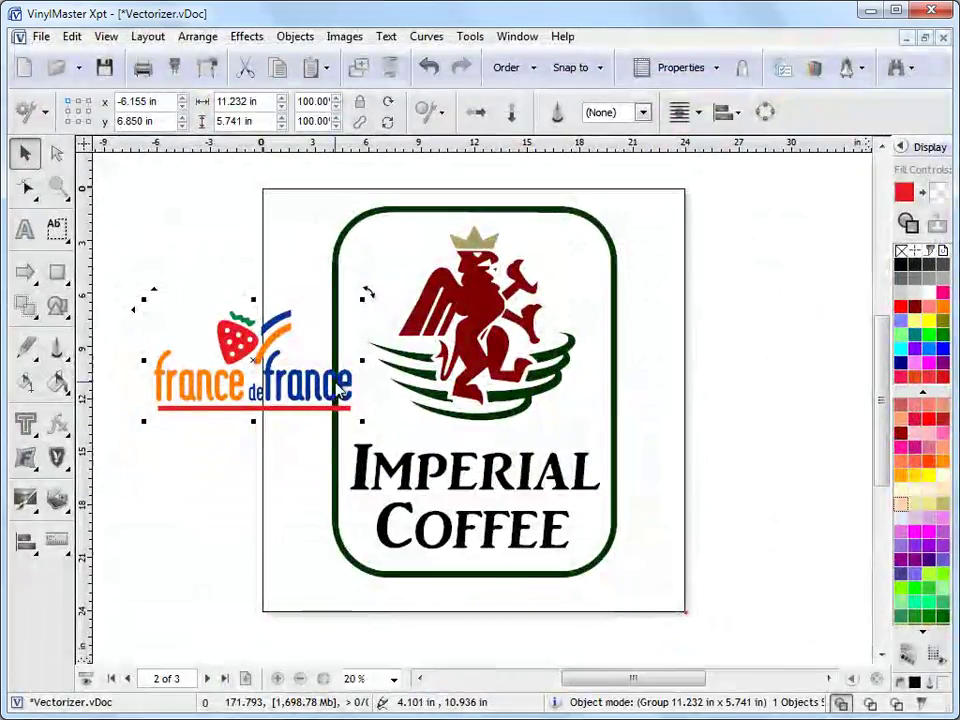
Step: Move the traced france de france logo to the right of the Imperial Coffee logo, at about X 21.1 in, Y 2.2 in
{"action": "left_click_drag", "start_coordinate": [258, 365], "coordinate": [205, 377]}
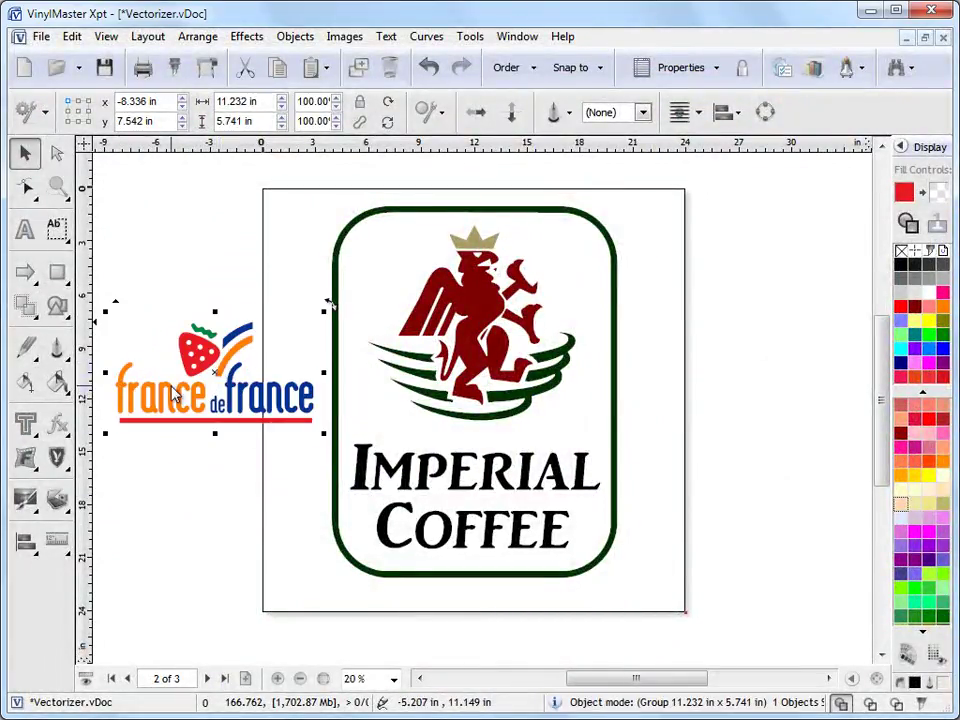
{"action": "left_click_drag", "start_coordinate": [217, 385], "coordinate": [735, 302]}
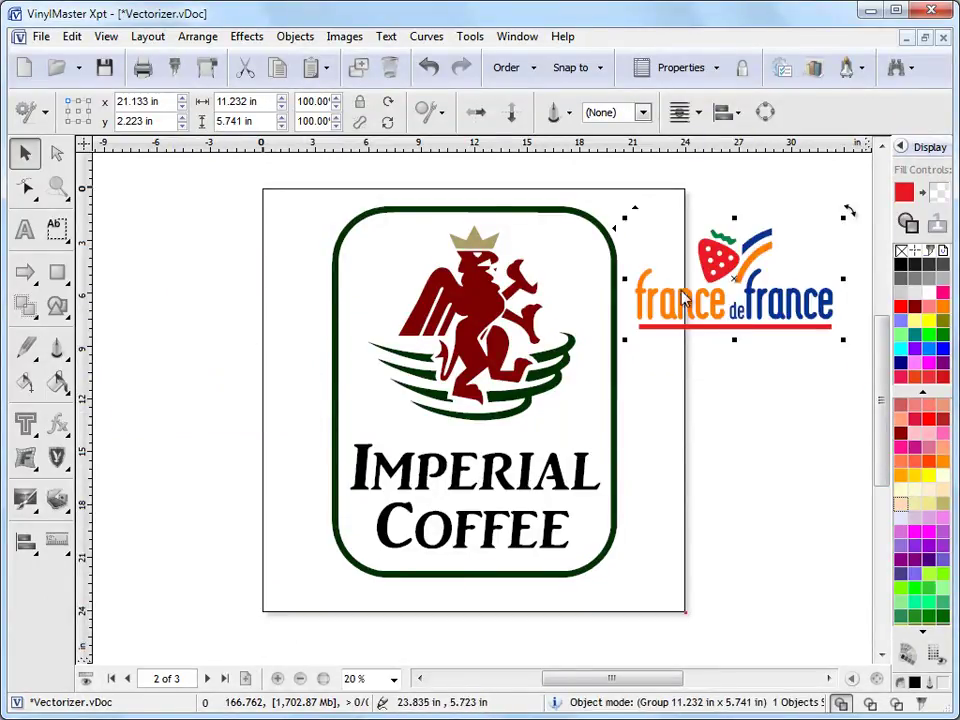
{"action": "left_click", "coordinate": [730, 360]}
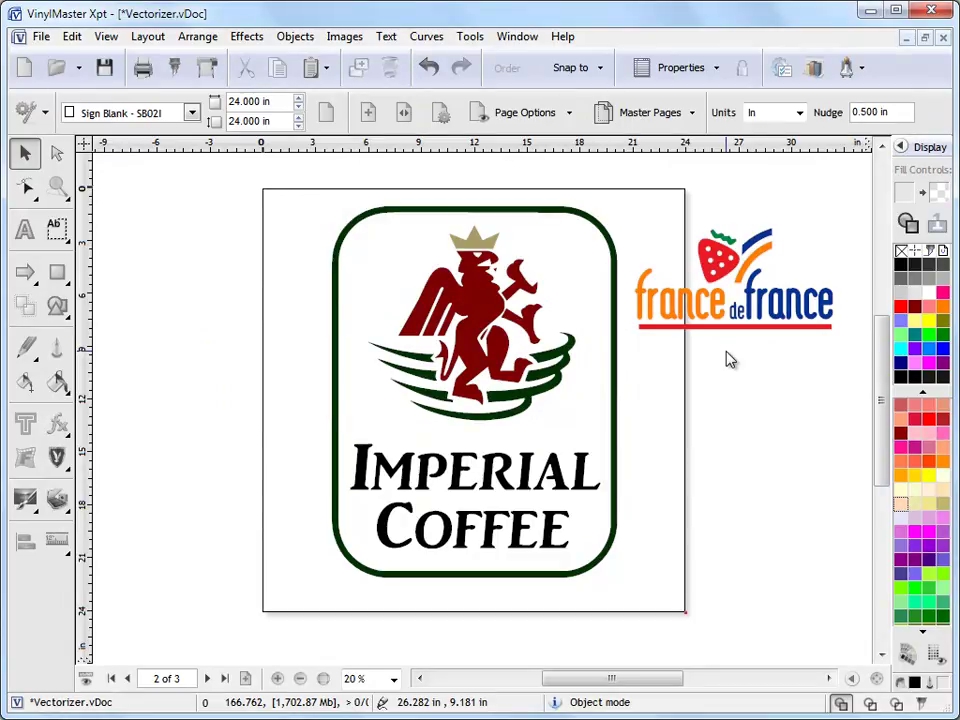